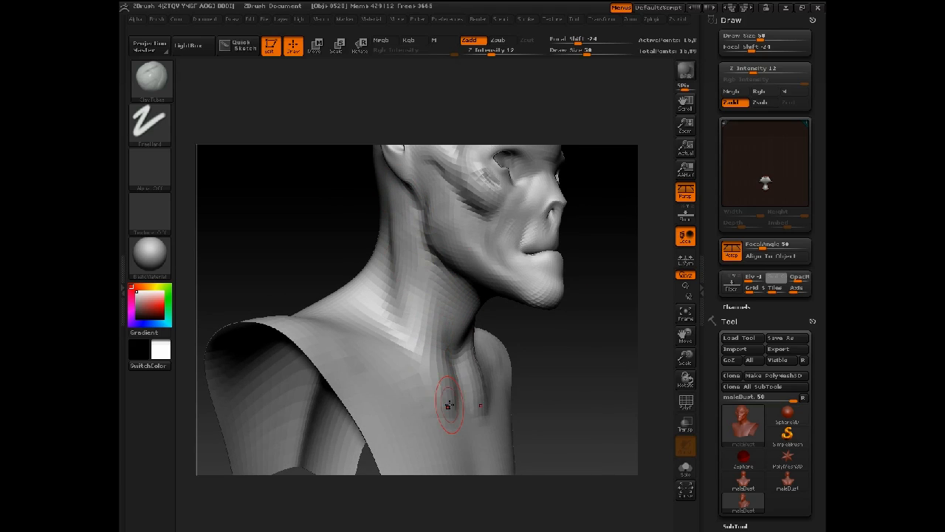
Build up the neck and upper chest muscles with the Clay Tubes brush at about draw size 50.
{"action": "left_click_drag", "start_coordinate": [440, 406], "coordinate": [442, 338]}
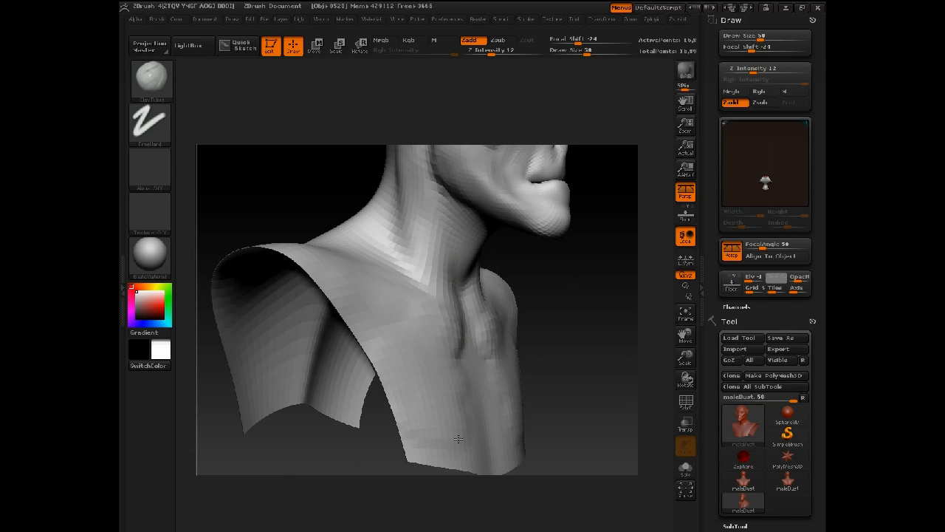
{"action": "left_click_drag", "start_coordinate": [412, 328], "coordinate": [386, 377]}
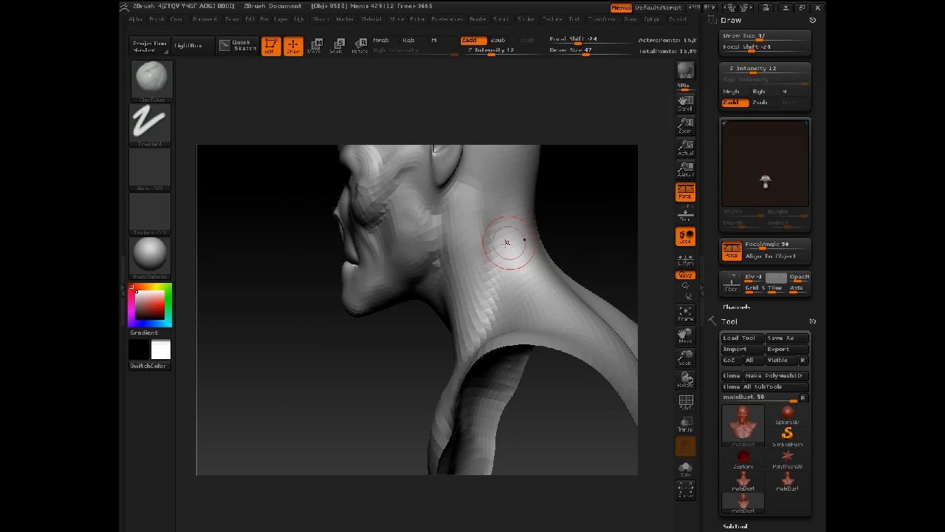
{"action": "mouse_move", "coordinate": [507, 242]}
{"action": "left_mouse_down"}
{"action": "mouse_move", "coordinate": [493, 225]}
{"action": "mouse_move", "coordinate": [438, 360]}
{"action": "mouse_move", "coordinate": [463, 327]}
{"action": "left_mouse_up"}
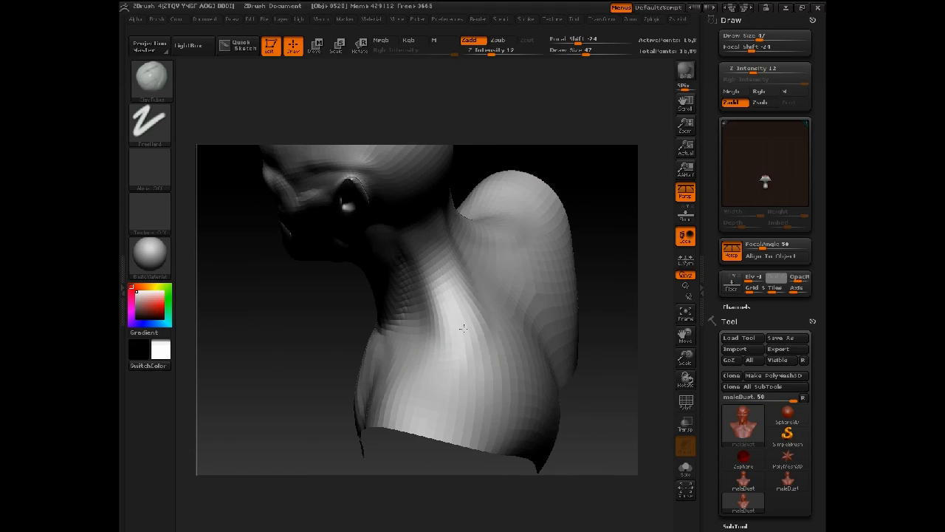
{"action": "left_click_drag", "start_coordinate": [440, 256], "coordinate": [453, 370]}
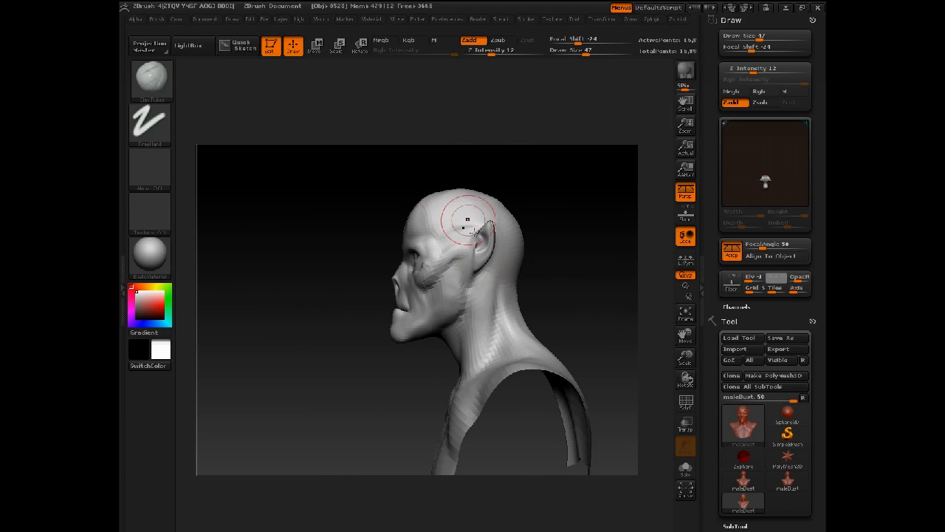
{"action": "key", "text": "w"}
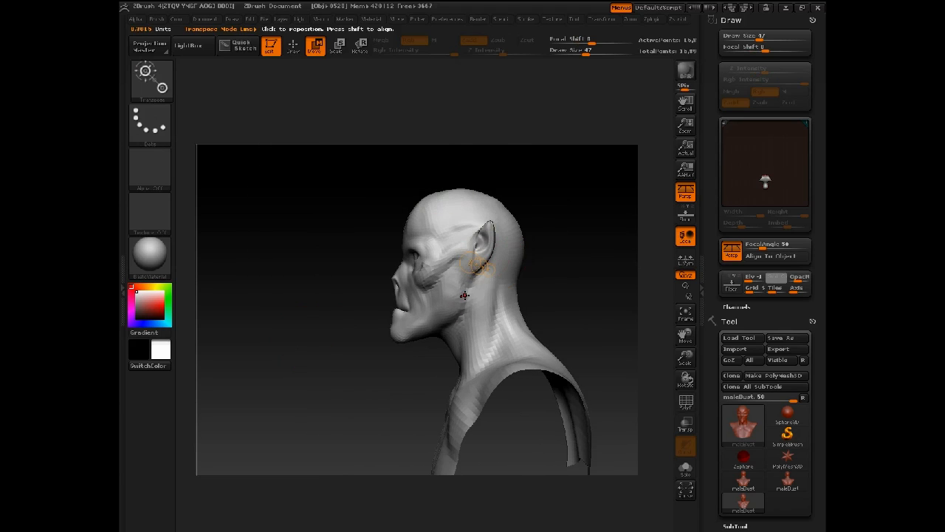
{"action": "left_click_drag", "start_coordinate": [466, 295], "coordinate": [482, 344], "text": "ctrl"}
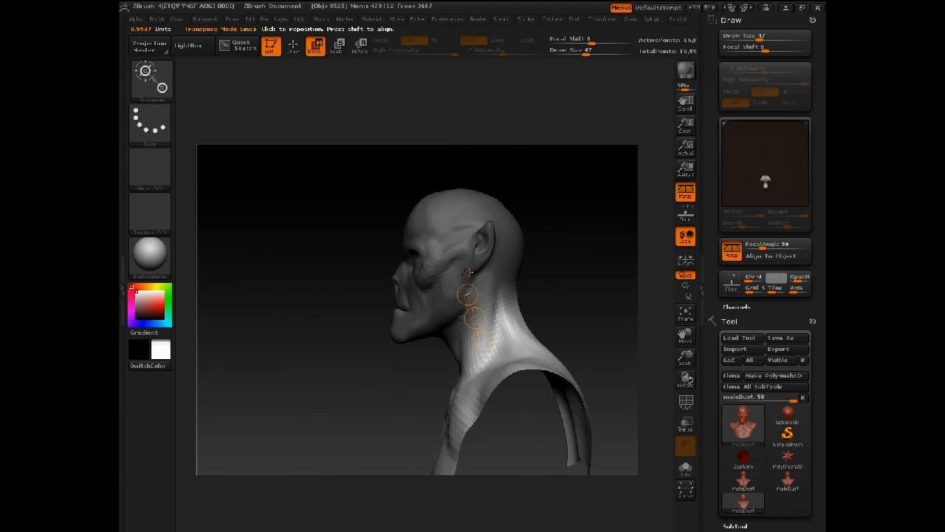
{"action": "left_click_drag", "start_coordinate": [463, 258], "coordinate": [499, 364], "text": "ctrl"}
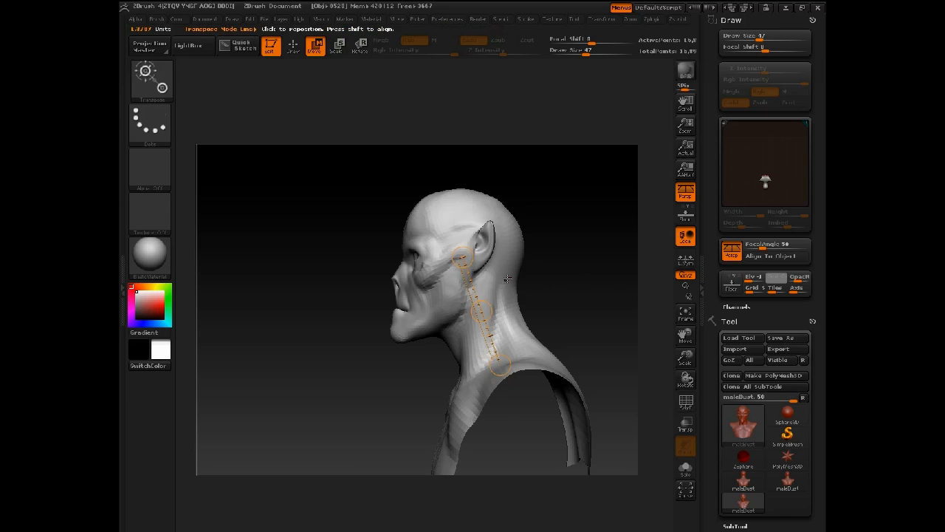
{"action": "left_click", "coordinate": [293, 46]}
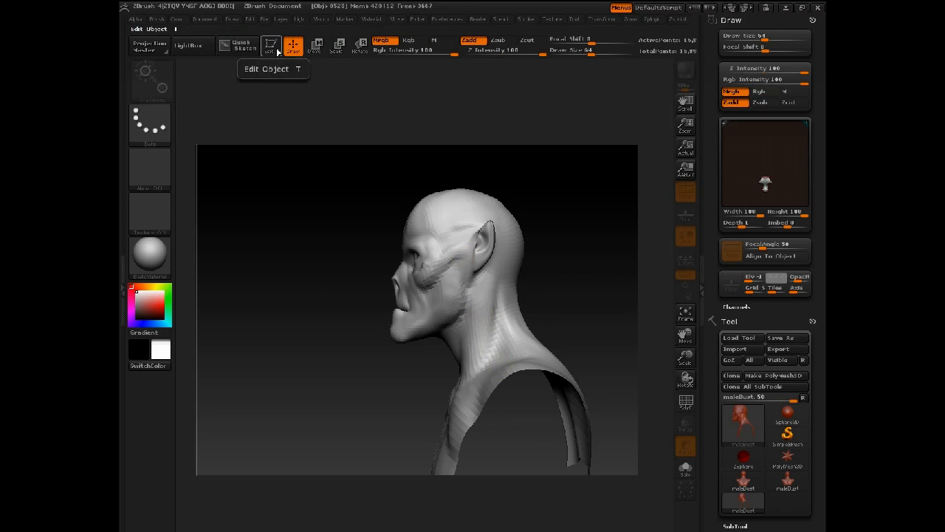
{"action": "left_click", "coordinate": [316, 46]}
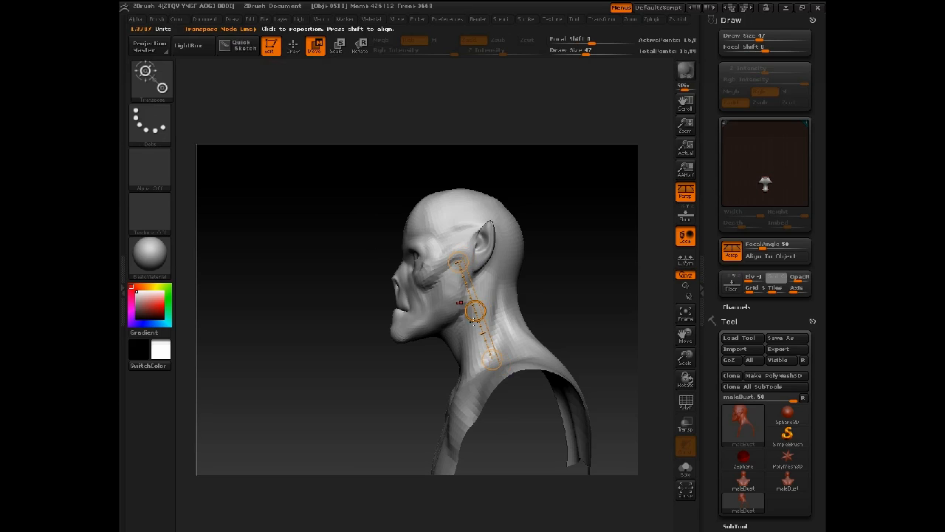
Mask the head down to the upper neck with a topological transpose mask and soften its edge.
{"action": "left_click_drag", "start_coordinate": [468, 296], "coordinate": [483, 334], "text": "ctrl"}
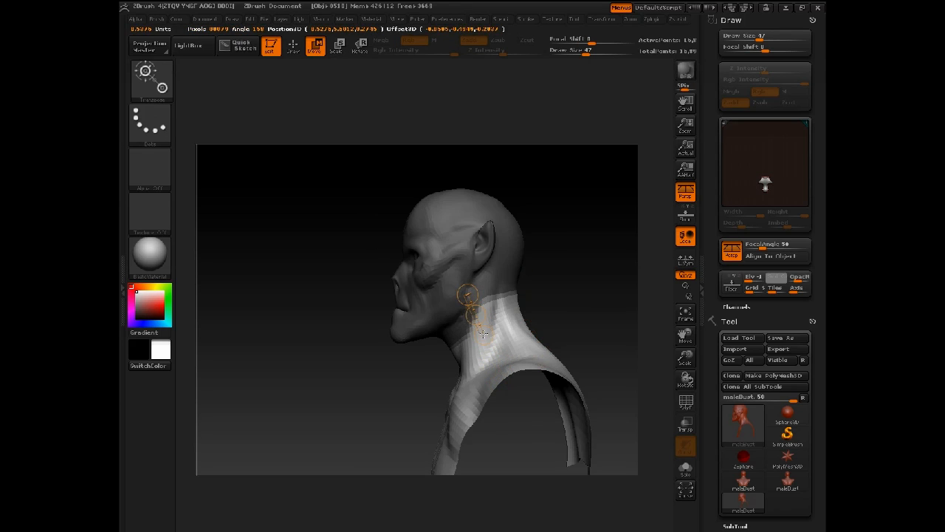
{"action": "mouse_move", "coordinate": [357, 357]}
{"action": "left_mouse_down"}
{"action": "mouse_move", "coordinate": [461, 358]}
{"action": "mouse_move", "coordinate": [354, 355]}
{"action": "left_mouse_up"}
{"action": "left_click", "coordinate": [502, 323], "text": "ctrl"}
{"action": "mouse_move", "coordinate": [534, 330]}
{"action": "left_mouse_down", "text": "alt"}
{"action": "mouse_move", "coordinate": [462, 250]}
{"action": "mouse_move", "coordinate": [458, 360]}
{"action": "left_mouse_up", "text": "alt"}
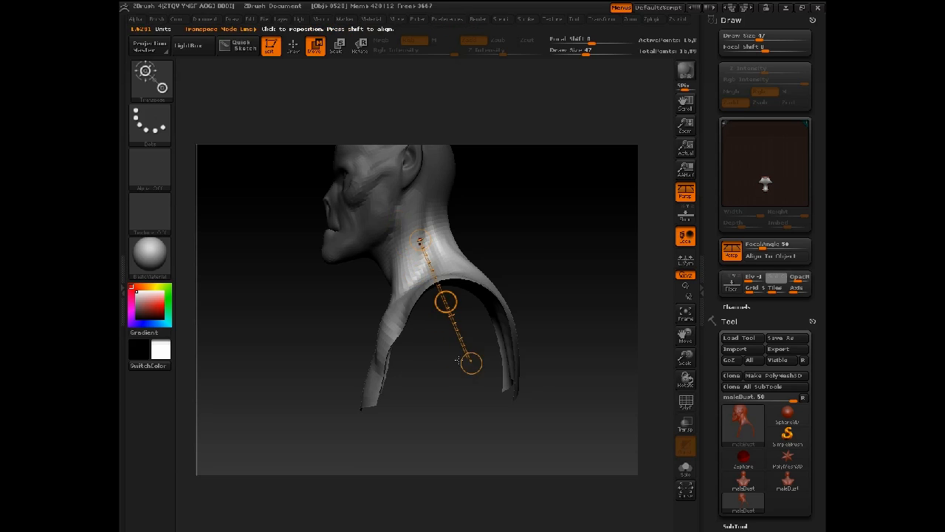
Rotate the unmasked neck and shoulders with a transpose line running from the upper neck down past the shoulder.
{"action": "left_click_drag", "start_coordinate": [444, 302], "coordinate": [552, 287]}
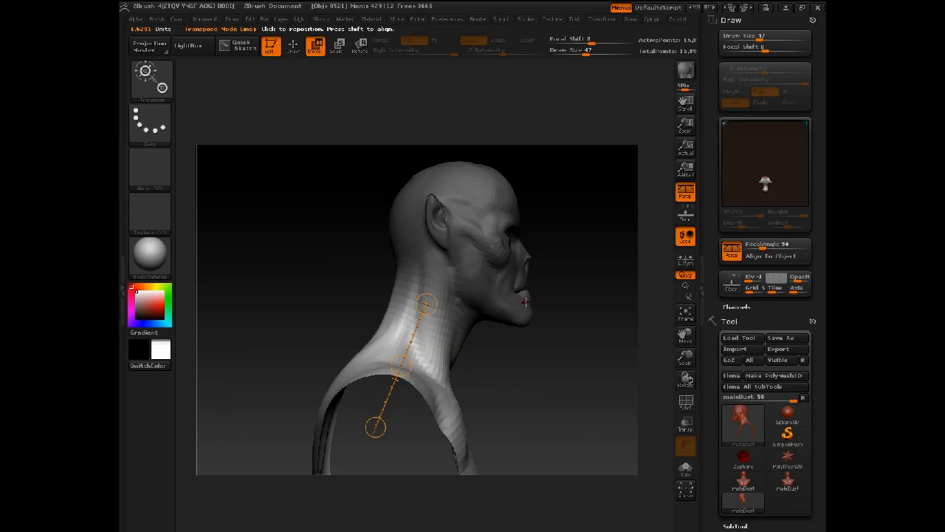
{"action": "left_click_drag", "start_coordinate": [512, 351], "coordinate": [454, 275]}
{"action": "mouse_move", "coordinate": [454, 238]}
{"action": "left_mouse_down"}
{"action": "mouse_move", "coordinate": [385, 419]}
{"action": "mouse_move", "coordinate": [338, 389]}
{"action": "mouse_move", "coordinate": [356, 423]}
{"action": "left_mouse_up"}
{"action": "key", "text": "r"}
{"action": "mouse_move", "coordinate": [474, 350]}
{"action": "left_mouse_down"}
{"action": "mouse_move", "coordinate": [517, 340]}
{"action": "mouse_move", "coordinate": [502, 332]}
{"action": "mouse_move", "coordinate": [533, 323]}
{"action": "mouse_move", "coordinate": [331, 327]}
{"action": "mouse_move", "coordinate": [383, 399]}
{"action": "mouse_move", "coordinate": [411, 392]}
{"action": "mouse_move", "coordinate": [394, 354]}
{"action": "mouse_move", "coordinate": [407, 244]}
{"action": "mouse_move", "coordinate": [401, 265]}
{"action": "mouse_move", "coordinate": [473, 289]}
{"action": "left_mouse_up"}
Reshape the back of the neck and the shoulders with the Move brush, reducing the draw size from 256 to 125.
{"action": "key", "text": "q"}
{"action": "key", "text": "space"}
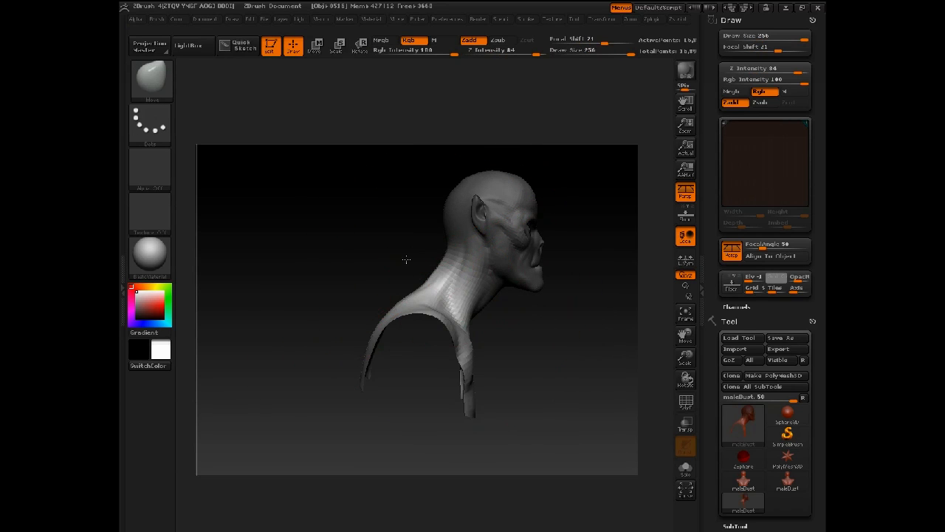
{"action": "right_click_drag", "start_coordinate": [481, 319], "coordinate": [442, 324]}
{"action": "right_click_drag", "start_coordinate": [517, 262], "coordinate": [437, 278]}
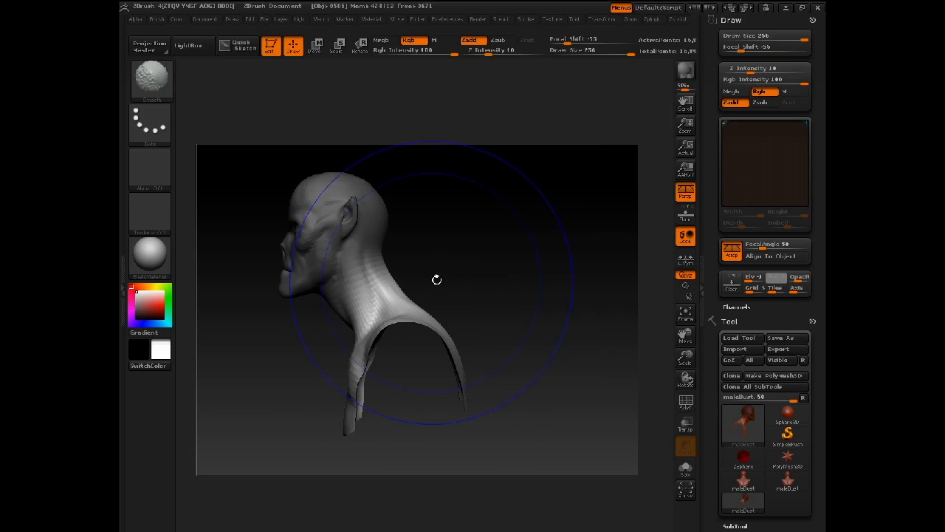
{"action": "key", "text": "space"}
{"action": "left_click_drag", "start_coordinate": [393, 310], "coordinate": [375, 309]}
{"action": "right_click_drag", "start_coordinate": [440, 291], "coordinate": [397, 298]}
{"action": "key", "text": "space"}
{"action": "mouse_move", "coordinate": [378, 313]}
{"action": "left_mouse_down"}
{"action": "mouse_move", "coordinate": [363, 316]}
{"action": "mouse_move", "coordinate": [358, 331]}
{"action": "left_mouse_up"}
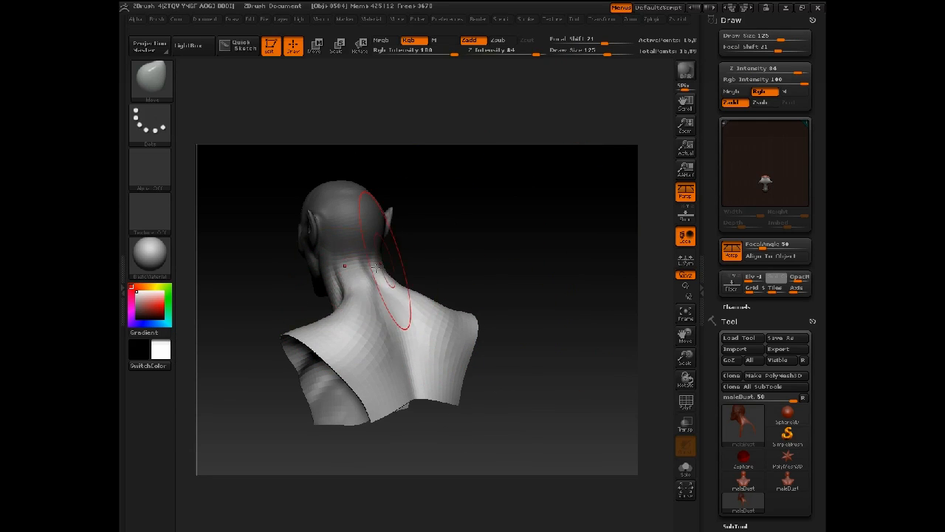
Refine the neck and trapezius contours with the Move brush at draw sizes 97 and 61.
{"action": "right_click_drag", "start_coordinate": [375, 267], "coordinate": [418, 243]}
{"action": "key", "text": "space"}
{"action": "left_click_drag", "start_coordinate": [369, 279], "coordinate": [350, 279]}
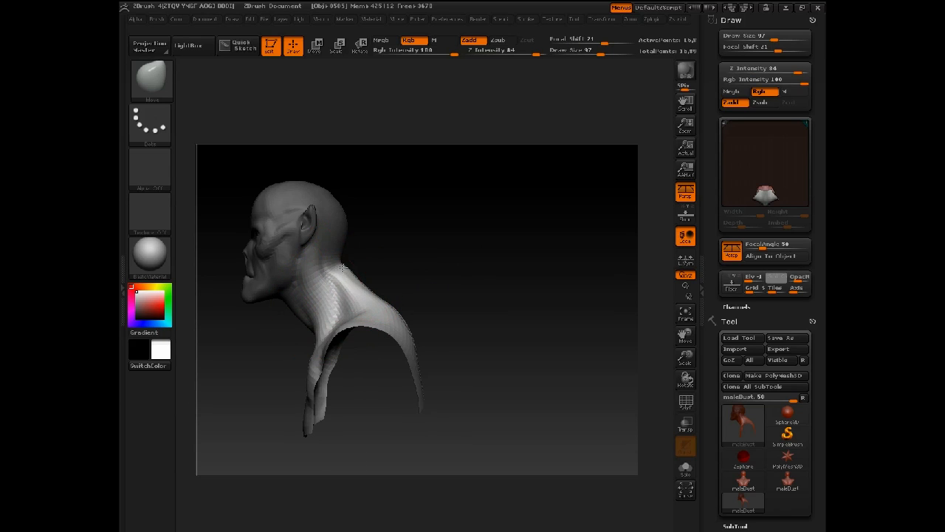
{"action": "mouse_move", "coordinate": [347, 260]}
{"action": "right_mouse_down"}
{"action": "mouse_move", "coordinate": [492, 278]}
{"action": "mouse_move", "coordinate": [494, 238]}
{"action": "mouse_move", "coordinate": [510, 254]}
{"action": "mouse_move", "coordinate": [515, 224]}
{"action": "mouse_move", "coordinate": [494, 251]}
{"action": "right_mouse_up"}
{"action": "key", "text": "space"}
{"action": "left_click_drag", "start_coordinate": [324, 278], "coordinate": [304, 276]}
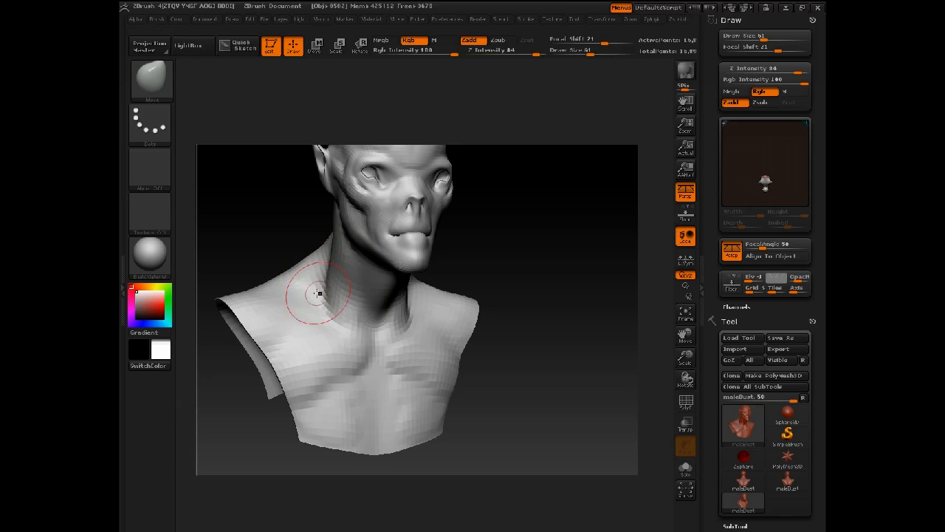
{"action": "right_click_drag", "start_coordinate": [432, 284], "coordinate": [499, 298]}
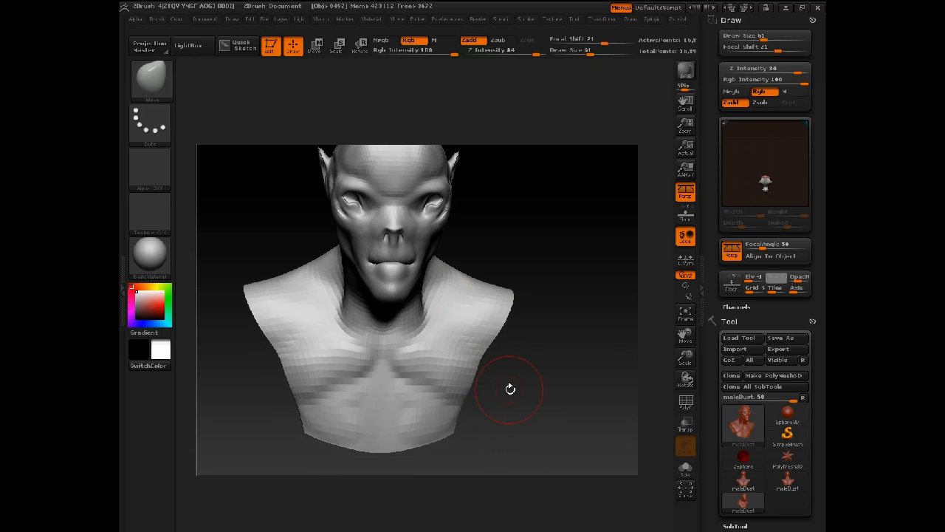
Subdivide the bust and build up the collarbones with the Clay Tubes brush at draw size 25.
{"action": "key", "text": "ctrl+d"}
{"action": "right_click_drag", "start_coordinate": [522, 417], "coordinate": [520, 433], "text": "ctrl"}
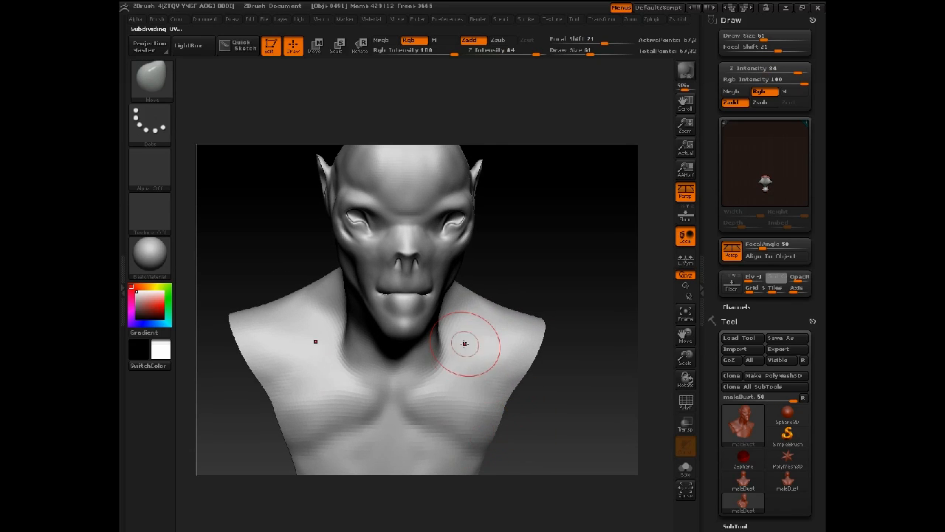
{"action": "key", "text": "b"}
{"action": "key", "text": "c"}
{"action": "key", "text": "t"}
{"action": "key", "text": "space"}
{"action": "mouse_move", "coordinate": [419, 373]}
{"action": "left_mouse_down"}
{"action": "mouse_move", "coordinate": [408, 373]}
{"action": "mouse_move", "coordinate": [439, 391]}
{"action": "mouse_move", "coordinate": [519, 362]}
{"action": "left_mouse_up"}
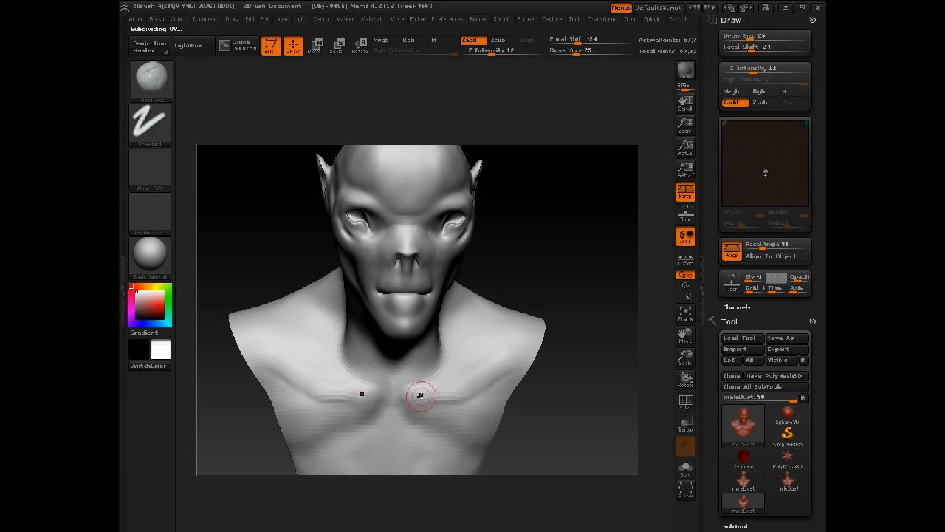
{"action": "left_click_drag", "start_coordinate": [414, 389], "coordinate": [454, 384]}
Build up and smooth the side neck muscles where they meet the collarbones, using Clay Tubes at draw sizes 34 and 28.
{"action": "mouse_move", "coordinate": [521, 349]}
{"action": "left_mouse_down"}
{"action": "mouse_move", "coordinate": [416, 358]}
{"action": "mouse_move", "coordinate": [418, 348]}
{"action": "left_mouse_up"}
{"action": "key", "text": "space"}
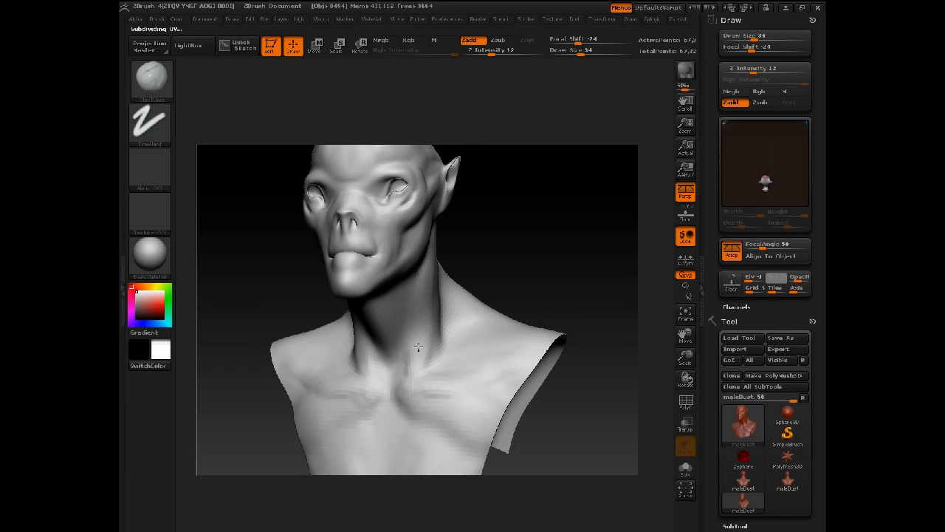
{"action": "left_click_drag", "start_coordinate": [536, 391], "coordinate": [422, 375]}
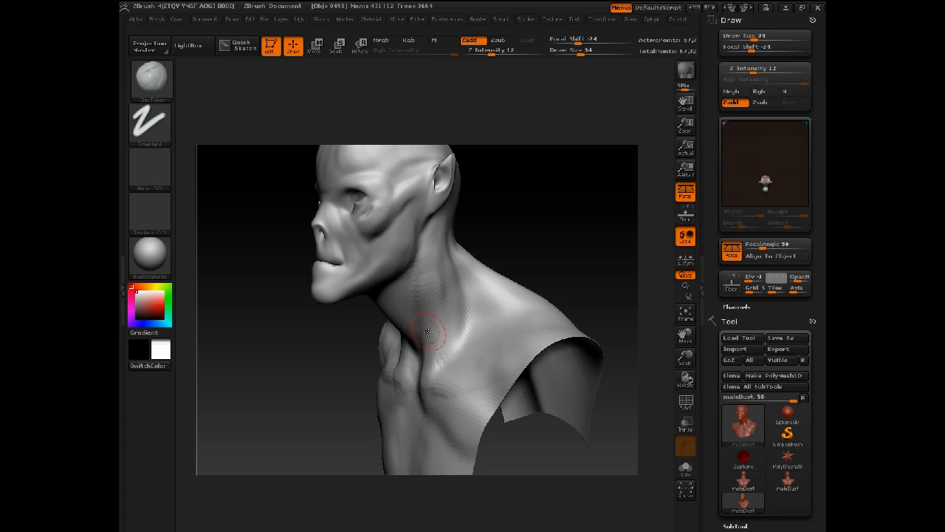
{"action": "key", "text": "shift"}
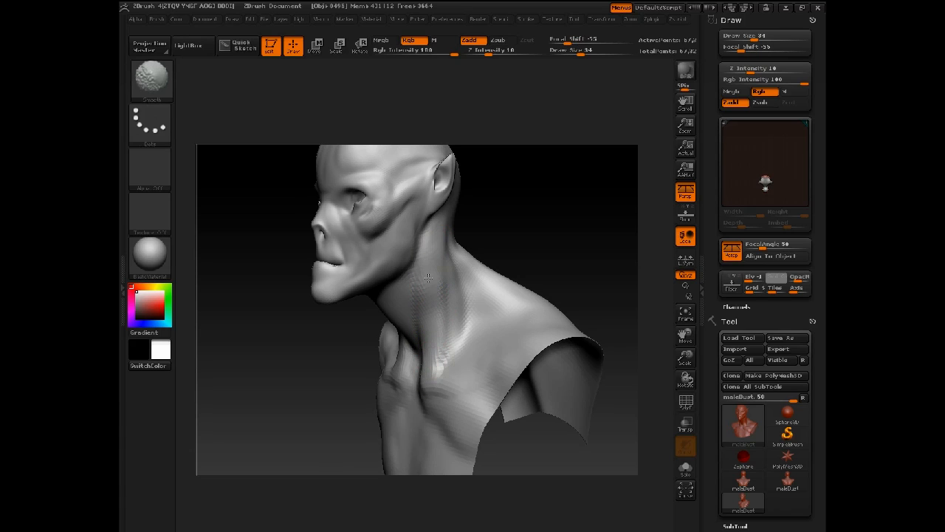
{"action": "key", "text": "space"}
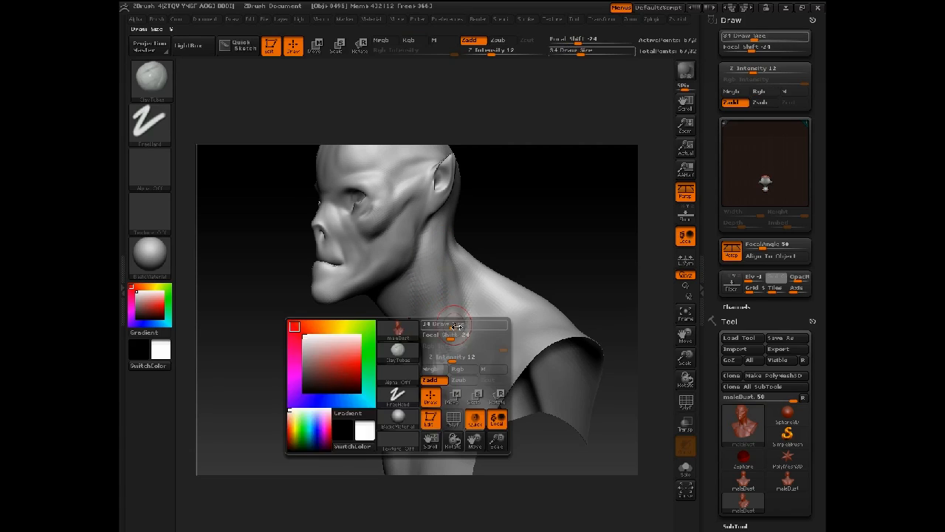
{"action": "left_click_drag", "start_coordinate": [459, 328], "coordinate": [455, 327]}
{"action": "left_click_drag", "start_coordinate": [513, 264], "coordinate": [584, 237]}
{"action": "key", "text": "shift"}
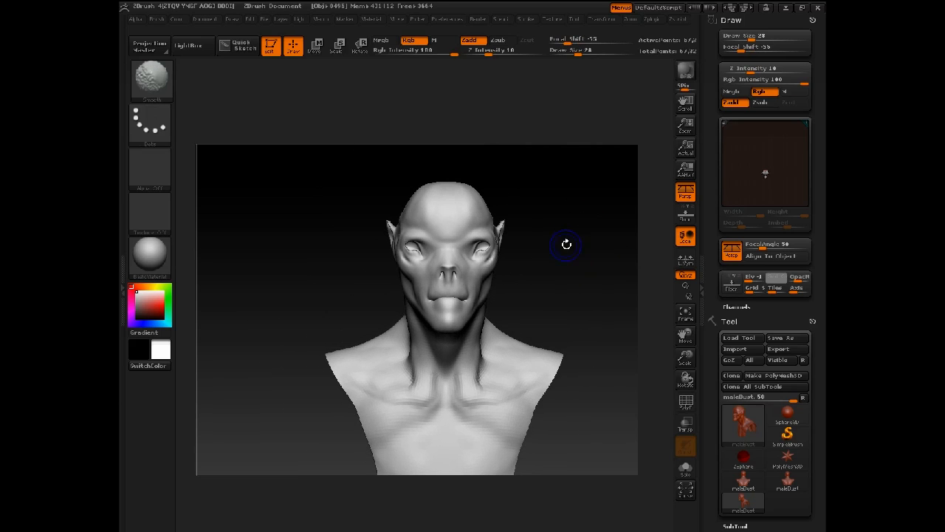
Lower the bust's subdivision level and place a Move transpose line from the nose bridge outward beside the face.
{"action": "key", "text": "shift+d"}
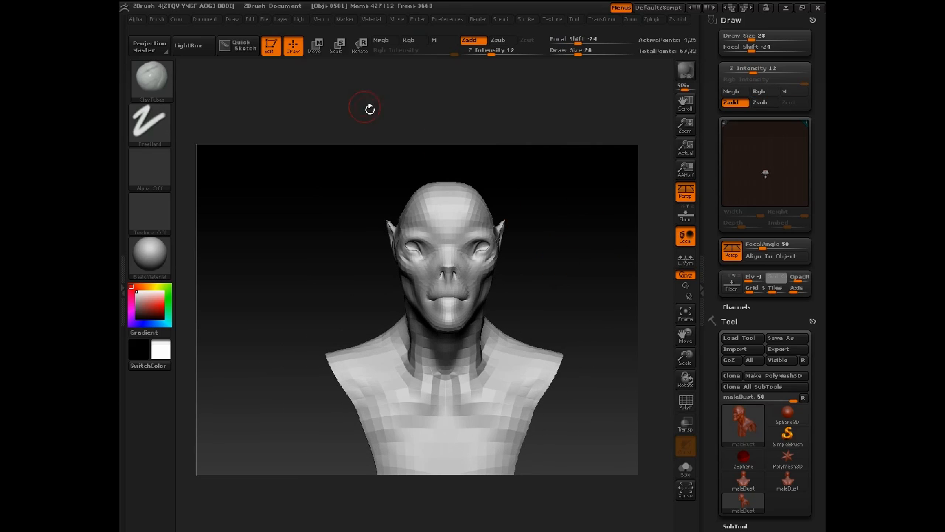
{"action": "key", "text": "w"}
{"action": "left_click_drag", "start_coordinate": [296, 197], "coordinate": [399, 198]}
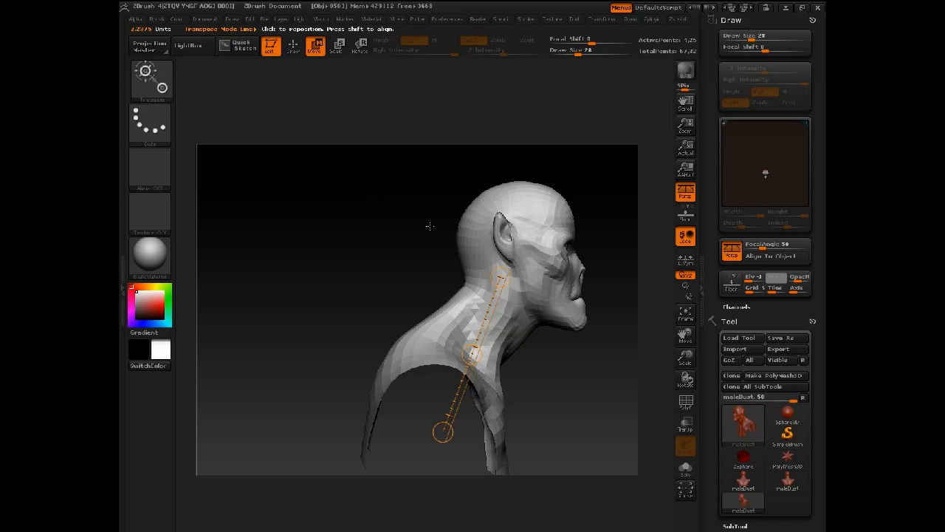
{"action": "mouse_move", "coordinate": [491, 231]}
{"action": "left_mouse_down"}
{"action": "mouse_move", "coordinate": [394, 218]}
{"action": "mouse_move", "coordinate": [333, 246]}
{"action": "mouse_move", "coordinate": [369, 323]}
{"action": "mouse_move", "coordinate": [414, 158]}
{"action": "mouse_move", "coordinate": [416, 175]}
{"action": "left_mouse_up"}
{"action": "mouse_move", "coordinate": [303, 266]}
{"action": "left_mouse_down"}
{"action": "mouse_move", "coordinate": [395, 267]}
{"action": "mouse_move", "coordinate": [304, 266]}
{"action": "left_mouse_up"}
{"action": "left_click_drag", "start_coordinate": [458, 252], "coordinate": [372, 277]}
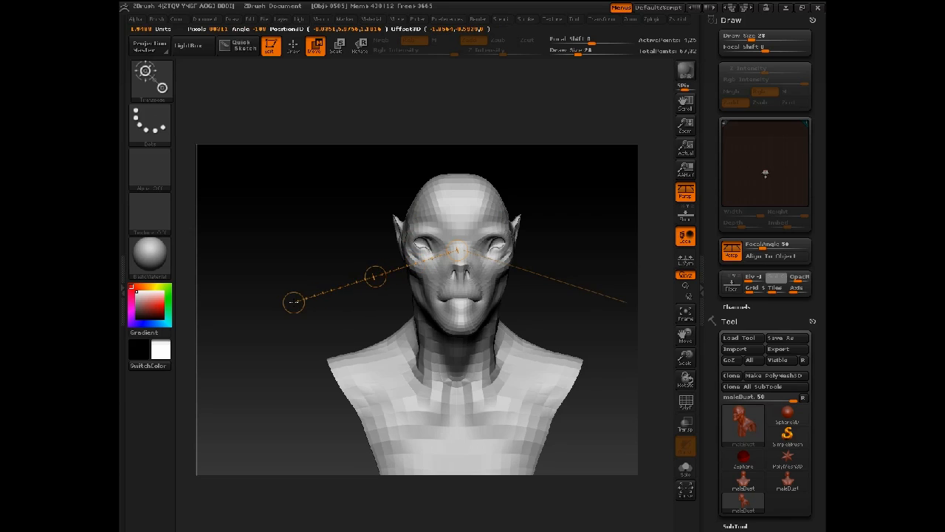
{"action": "left_click_drag", "start_coordinate": [294, 301], "coordinate": [296, 306]}
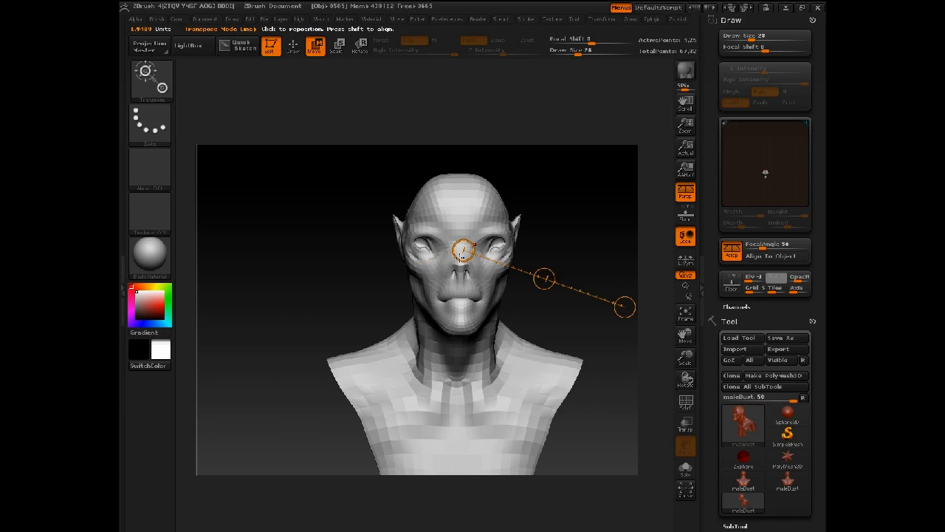
Shift the bust slightly sideways with the transpose line, and switch to the Move brush at draw size 97.
{"action": "left_click_drag", "start_coordinate": [547, 281], "coordinate": [583, 272], "text": "alt"}
{"action": "left_click_drag", "start_coordinate": [568, 226], "coordinate": [516, 188], "text": "alt"}
{"action": "left_click_drag", "start_coordinate": [543, 317], "coordinate": [509, 303], "text": "alt"}
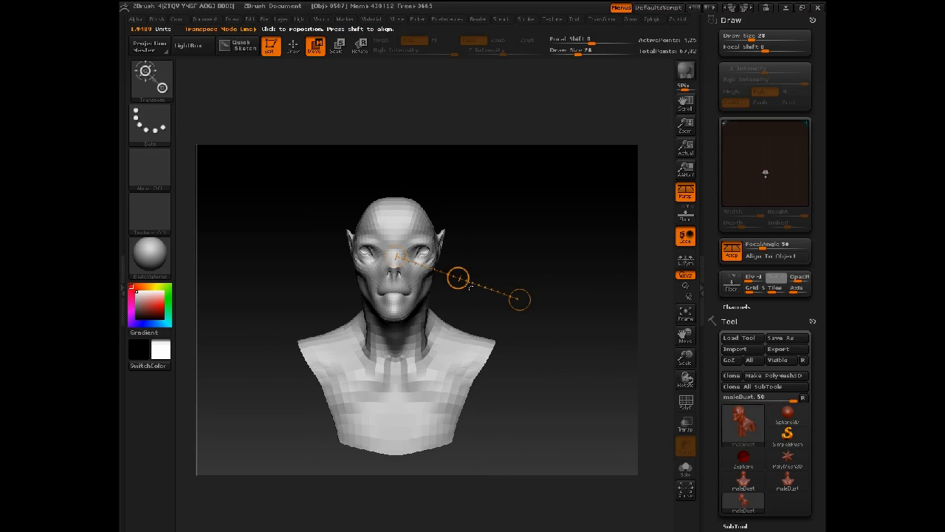
{"action": "left_click_drag", "start_coordinate": [458, 277], "coordinate": [503, 277]}
{"action": "key", "text": "q"}
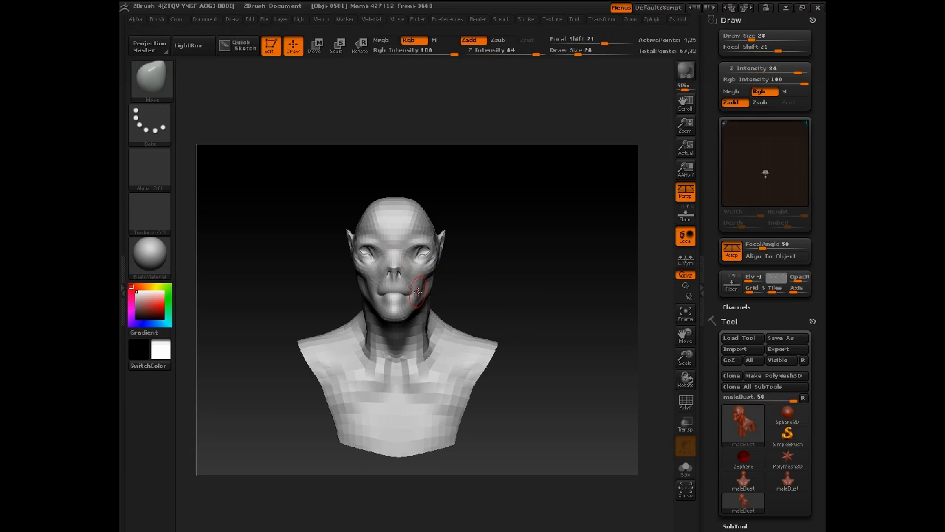
{"action": "key", "text": "space"}
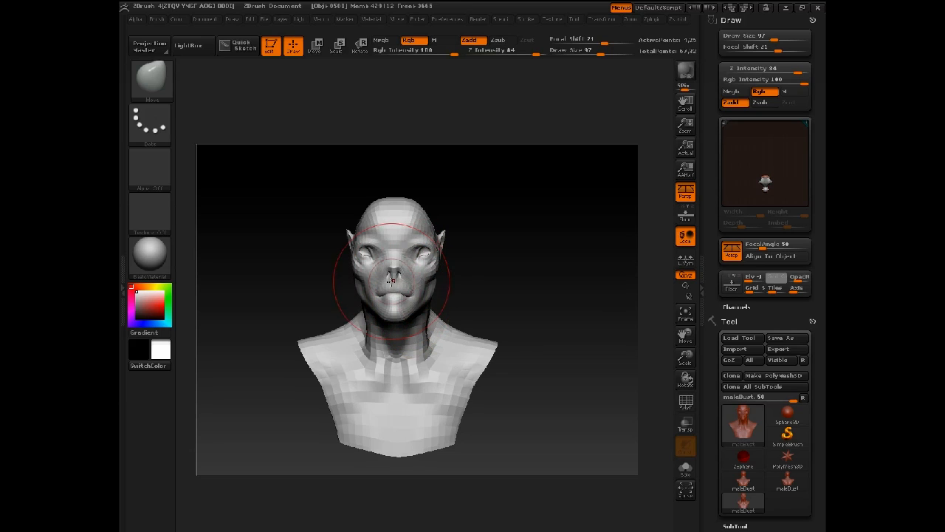
Try to rotate the whole bust with a transpose line starting at the nose, and undo the rotations.
{"action": "key", "text": "r"}
{"action": "mouse_move", "coordinate": [394, 273]}
{"action": "left_mouse_down"}
{"action": "mouse_move", "coordinate": [497, 188]}
{"action": "mouse_move", "coordinate": [450, 295]}
{"action": "mouse_move", "coordinate": [348, 415]}
{"action": "mouse_move", "coordinate": [441, 359]}
{"action": "mouse_move", "coordinate": [525, 116]}
{"action": "mouse_move", "coordinate": [433, 333]}
{"action": "left_mouse_up"}
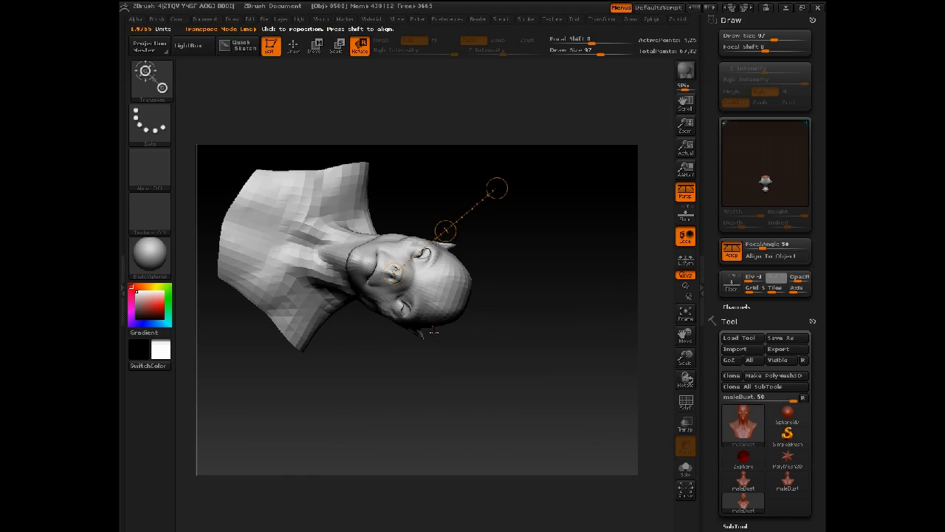
{"action": "key", "text": "ctrl+z"}
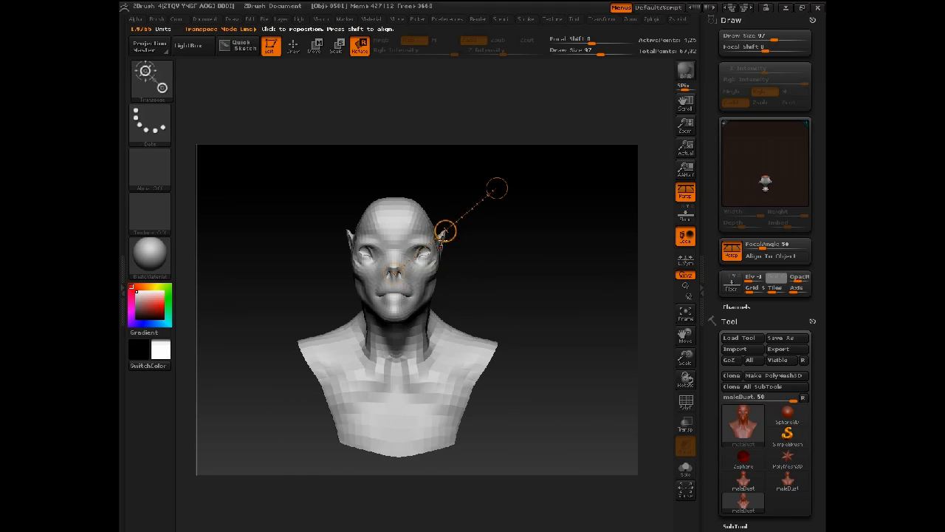
{"action": "left_click_drag", "start_coordinate": [496, 188], "coordinate": [435, 270]}
{"action": "key", "text": "ctrl+z"}
{"action": "key", "text": "ctrl+z"}
Scale the bust with the transpose line that runs from the nose out past the ear.
{"action": "left_click_drag", "start_coordinate": [504, 252], "coordinate": [504, 273], "text": "alt"}
{"action": "left_click_drag", "start_coordinate": [505, 230], "coordinate": [475, 246]}
{"action": "left_click_drag", "start_coordinate": [500, 213], "coordinate": [502, 214]}
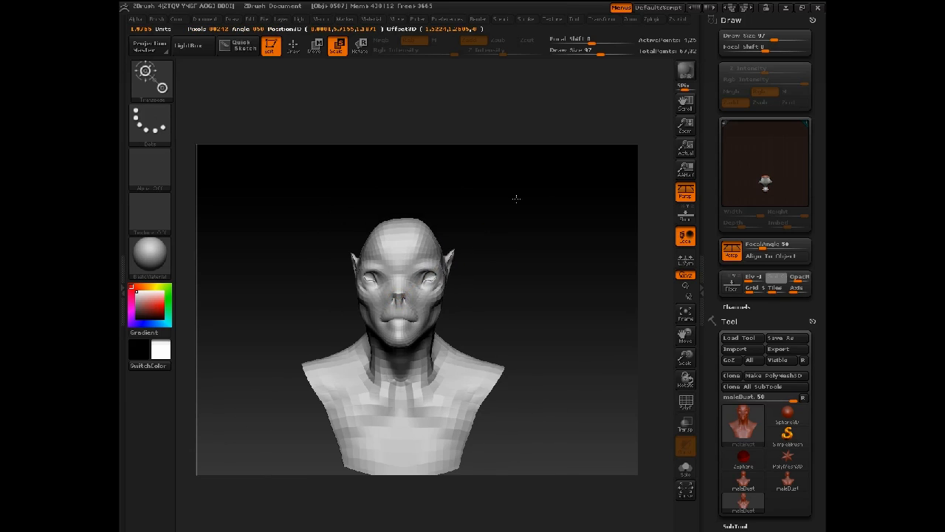
Try to stretch the bust sideways by scaling from the end of the transpose line beside the ear, and undo it.
{"action": "left_click_drag", "start_coordinate": [543, 183], "coordinate": [544, 180]}
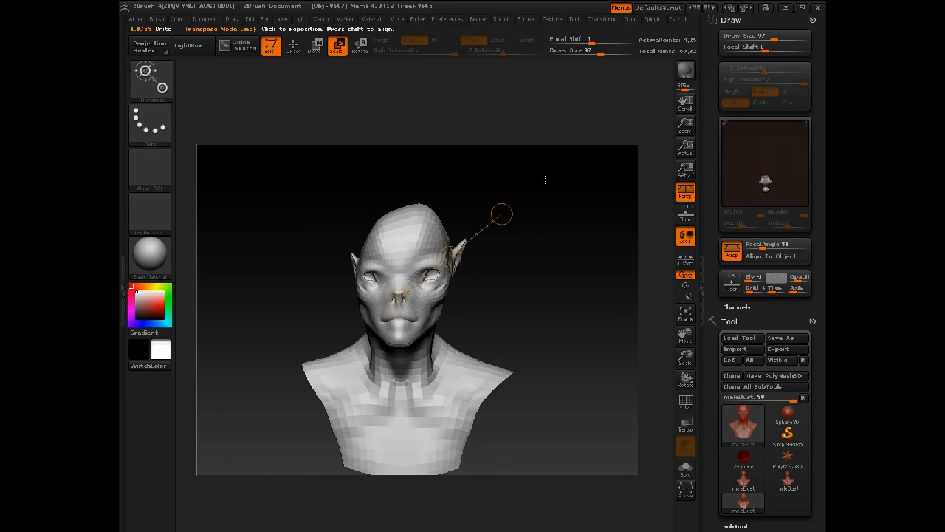
{"action": "key", "text": "ctrl+z"}
Mask the head with a transpose line down the neck, switch to Rotate, and return to the Move brush with the bust unmasked.
{"action": "left_click_drag", "start_coordinate": [498, 300], "coordinate": [583, 267], "text": "alt"}
{"action": "left_click_drag", "start_coordinate": [480, 262], "coordinate": [463, 328], "text": "ctrl"}
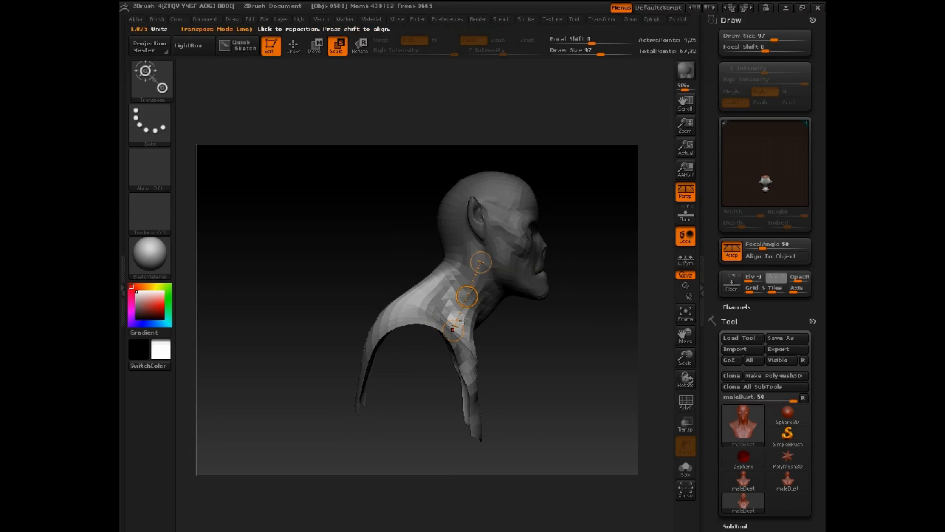
{"action": "left_click_drag", "start_coordinate": [542, 324], "coordinate": [392, 400]}
{"action": "key", "text": "r"}
{"action": "left_click_drag", "start_coordinate": [548, 372], "coordinate": [495, 349], "text": "shift"}
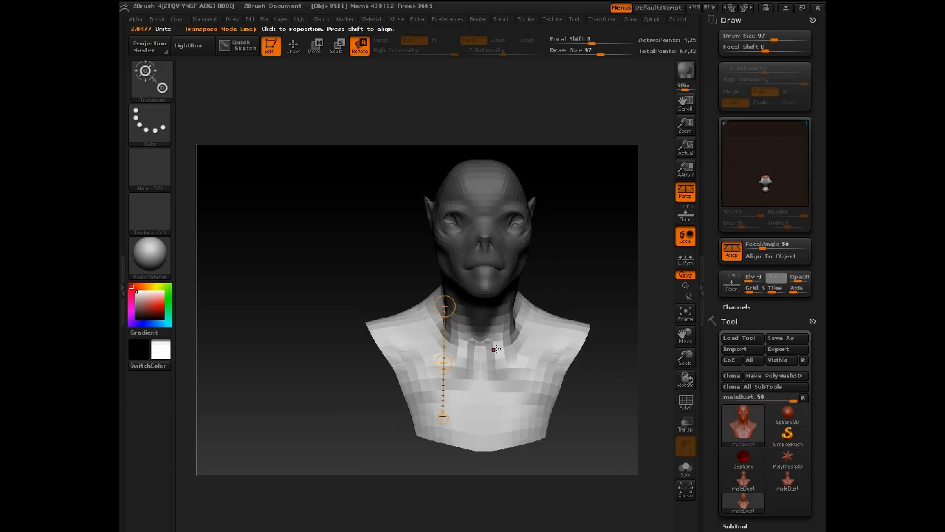
{"action": "mouse_move", "coordinate": [559, 251]}
{"action": "left_mouse_down", "text": "alt"}
{"action": "mouse_move", "coordinate": [520, 292]}
{"action": "mouse_move", "coordinate": [564, 288]}
{"action": "mouse_move", "coordinate": [554, 203]}
{"action": "mouse_move", "coordinate": [501, 273]}
{"action": "left_mouse_up", "text": "alt"}
{"action": "key", "text": "q"}
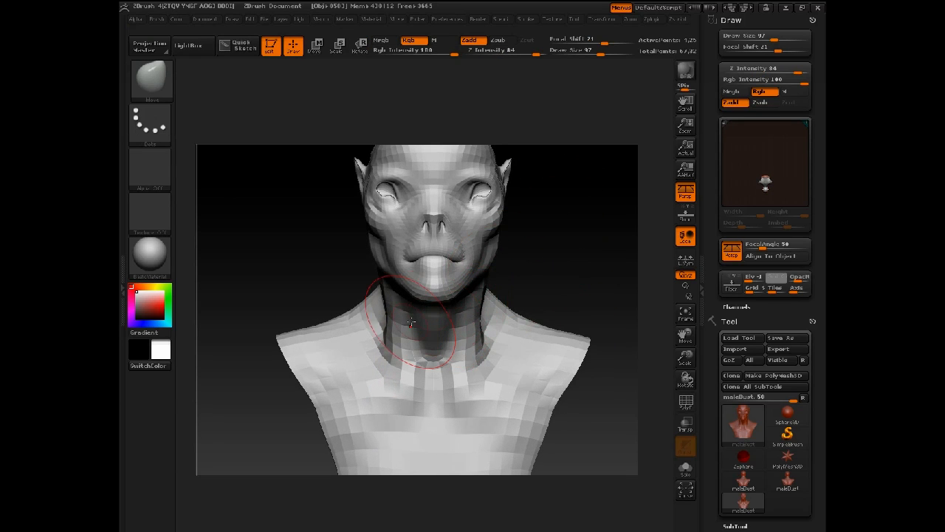
Reshape the sides of the neck with the Move brush, reduce its draw size to 67, and adjust the throat and jaw.
{"action": "mouse_move", "coordinate": [394, 311]}
{"action": "left_mouse_down"}
{"action": "mouse_move", "coordinate": [384, 309]}
{"action": "mouse_move", "coordinate": [429, 335]}
{"action": "left_mouse_up"}
{"action": "mouse_move", "coordinate": [478, 319]}
{"action": "left_mouse_down"}
{"action": "mouse_move", "coordinate": [493, 305]}
{"action": "mouse_move", "coordinate": [481, 283]}
{"action": "left_mouse_up"}
{"action": "key", "text": "space"}
{"action": "mouse_move", "coordinate": [550, 258]}
{"action": "left_mouse_down"}
{"action": "mouse_move", "coordinate": [501, 272]}
{"action": "mouse_move", "coordinate": [485, 257]}
{"action": "left_mouse_up"}
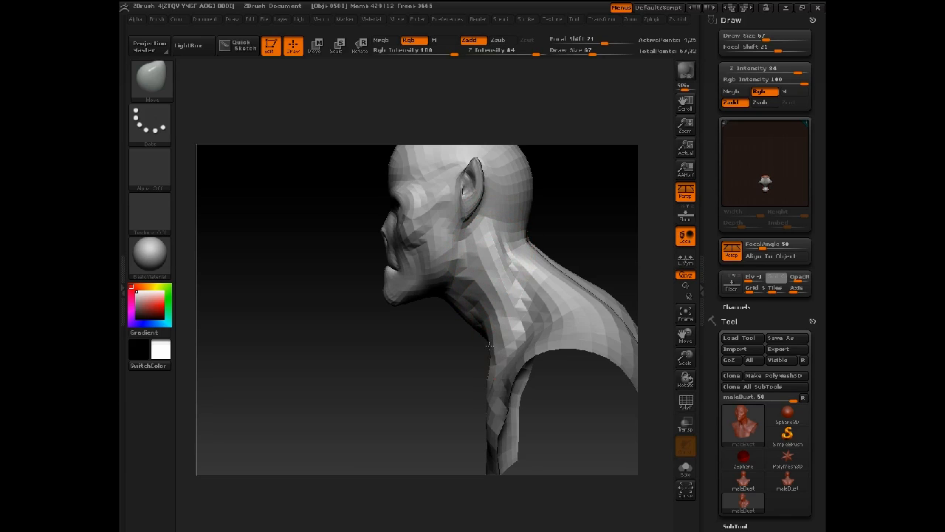
{"action": "mouse_move", "coordinate": [439, 345]}
{"action": "left_mouse_down"}
{"action": "mouse_move", "coordinate": [425, 406]}
{"action": "mouse_move", "coordinate": [430, 370]}
{"action": "mouse_move", "coordinate": [464, 352]}
{"action": "mouse_move", "coordinate": [539, 281]}
{"action": "mouse_move", "coordinate": [423, 335]}
{"action": "left_mouse_up"}
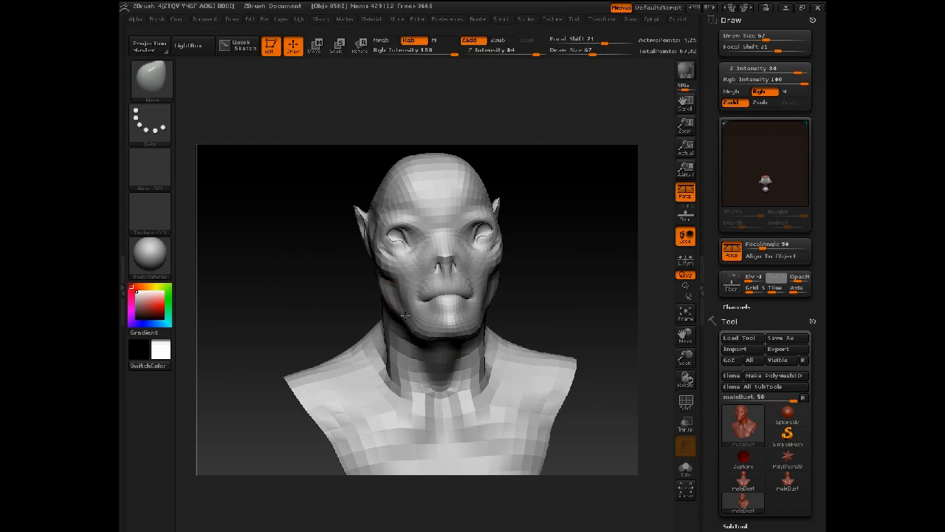
{"action": "mouse_move", "coordinate": [517, 292]}
{"action": "left_mouse_down"}
{"action": "mouse_move", "coordinate": [531, 291]}
{"action": "mouse_move", "coordinate": [473, 354]}
{"action": "left_mouse_up"}
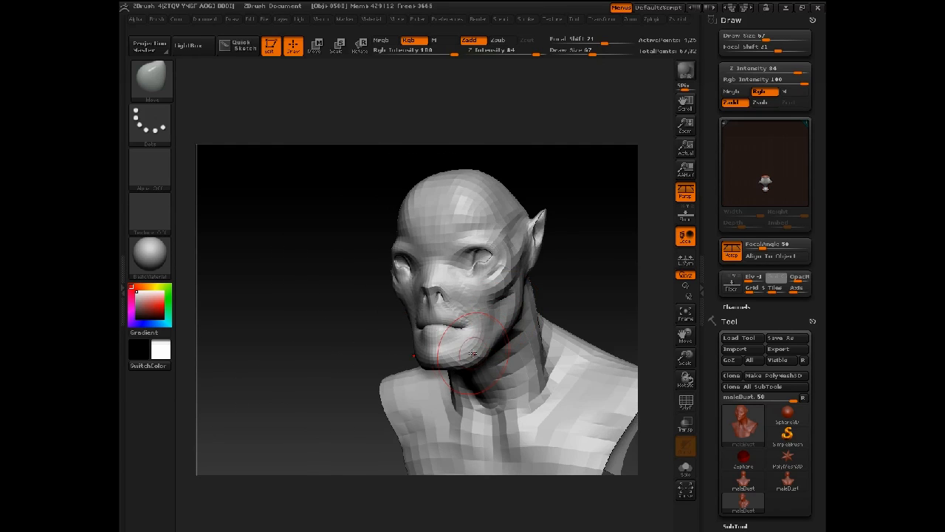
Isolate the lower jaw's polygroup and bring back the whole bust.
{"action": "left_click_drag", "start_coordinate": [377, 352], "coordinate": [434, 353]}
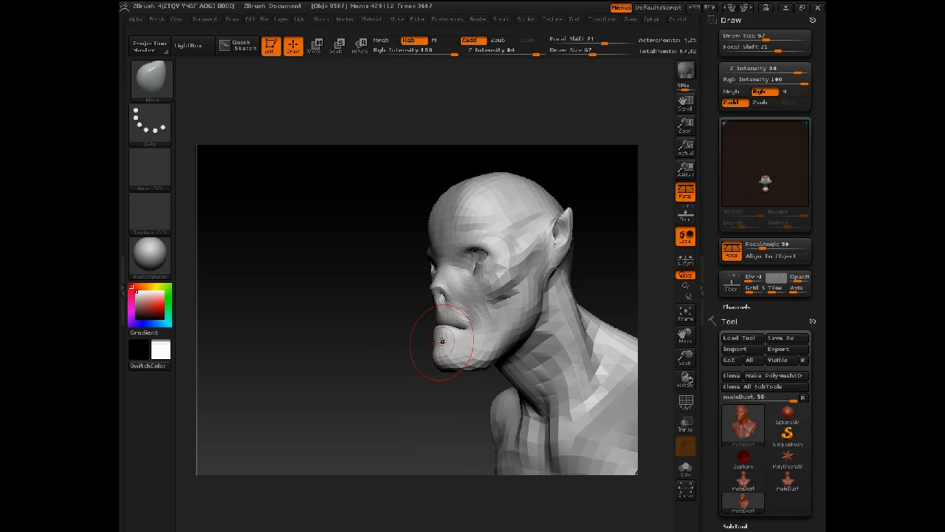
{"action": "left_click", "coordinate": [440, 336], "text": "ctrl+shift"}
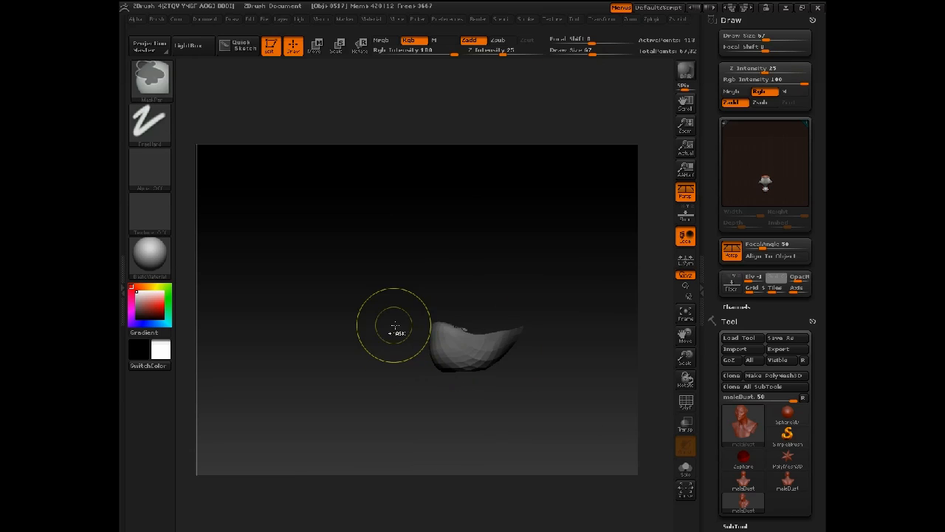
{"action": "left_click", "coordinate": [393, 325], "text": "ctrl+shift"}
{"action": "mouse_move", "coordinate": [391, 300]}
{"action": "left_mouse_down"}
{"action": "mouse_move", "coordinate": [401, 321]}
{"action": "mouse_move", "coordinate": [491, 322]}
{"action": "mouse_move", "coordinate": [555, 302]}
{"action": "mouse_move", "coordinate": [556, 279]}
{"action": "mouse_move", "coordinate": [563, 327]}
{"action": "mouse_move", "coordinate": [549, 317]}
{"action": "mouse_move", "coordinate": [539, 369]}
{"action": "mouse_move", "coordinate": [549, 304]}
{"action": "mouse_move", "coordinate": [583, 312]}
{"action": "left_mouse_up"}
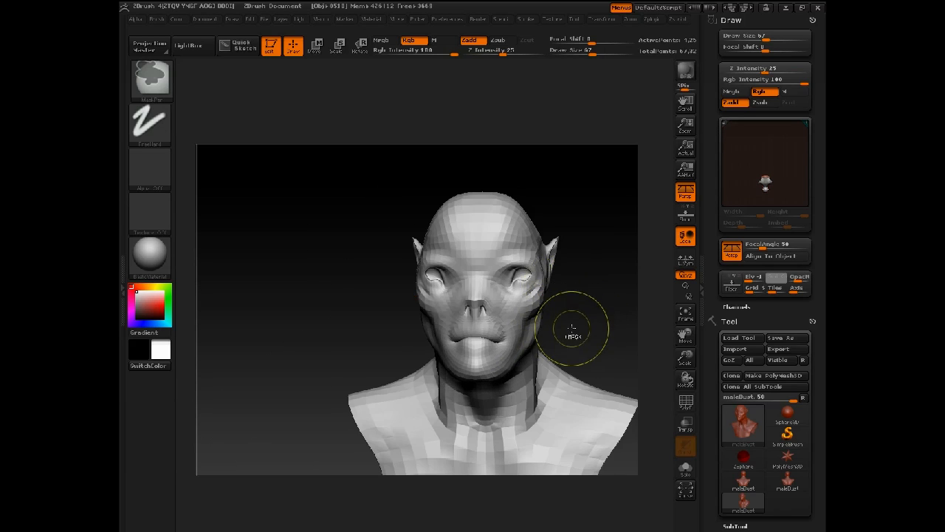
Enlarge the Move brush to draw size 138 and reshape the face around the eyes symmetrically.
{"action": "mouse_move", "coordinate": [597, 280]}
{"action": "left_mouse_down", "text": "alt"}
{"action": "mouse_move", "coordinate": [609, 290]}
{"action": "mouse_move", "coordinate": [607, 322]}
{"action": "left_mouse_up", "text": "alt"}
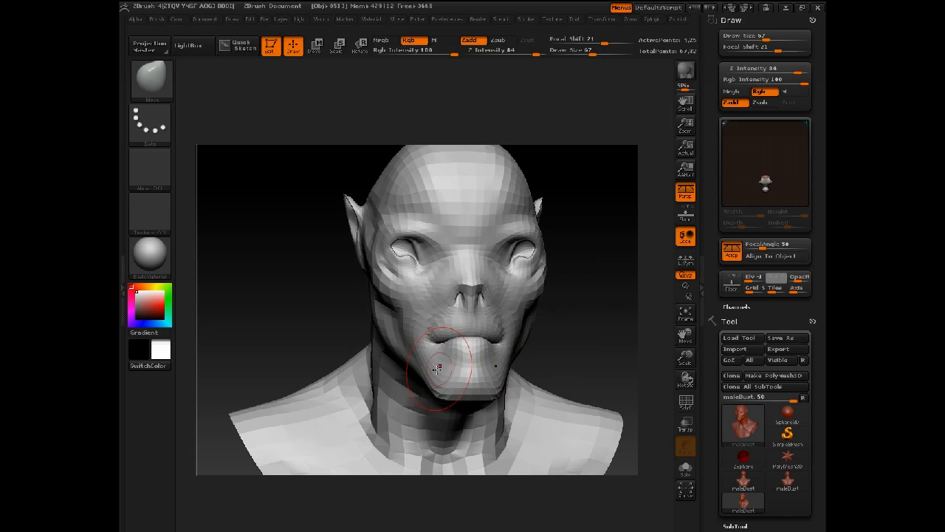
{"action": "left_click_drag", "start_coordinate": [549, 355], "coordinate": [564, 337]}
{"action": "key", "text": "space"}
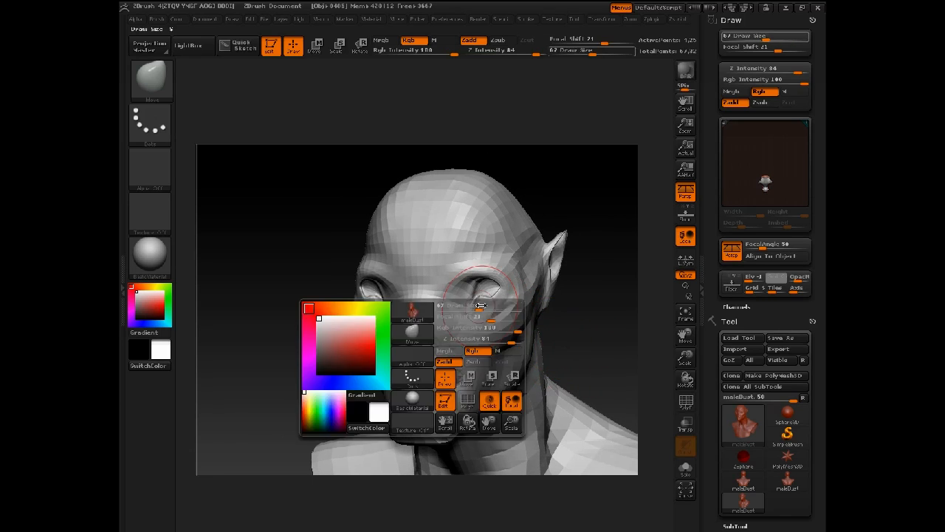
{"action": "mouse_move", "coordinate": [479, 305]}
{"action": "left_mouse_down"}
{"action": "mouse_move", "coordinate": [473, 293]}
{"action": "mouse_move", "coordinate": [488, 293]}
{"action": "left_mouse_up"}
{"action": "key", "text": "space"}
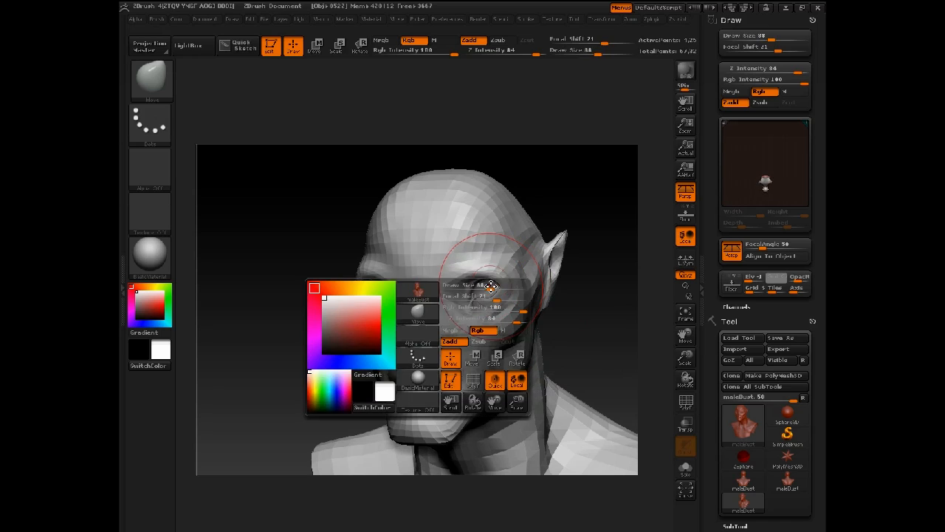
{"action": "left_click_drag", "start_coordinate": [547, 179], "coordinate": [408, 263], "text": "shift"}
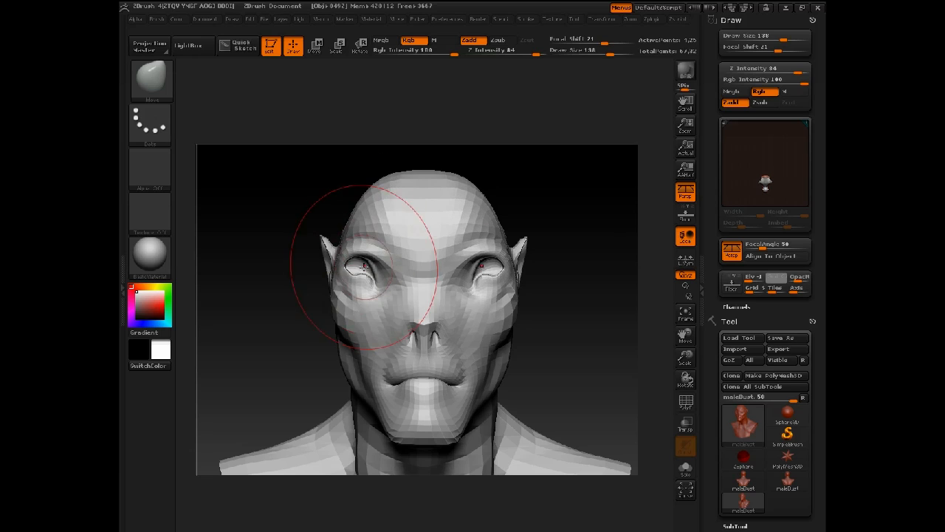
{"action": "left_click_drag", "start_coordinate": [362, 260], "coordinate": [310, 258]}
{"action": "key", "text": "space"}
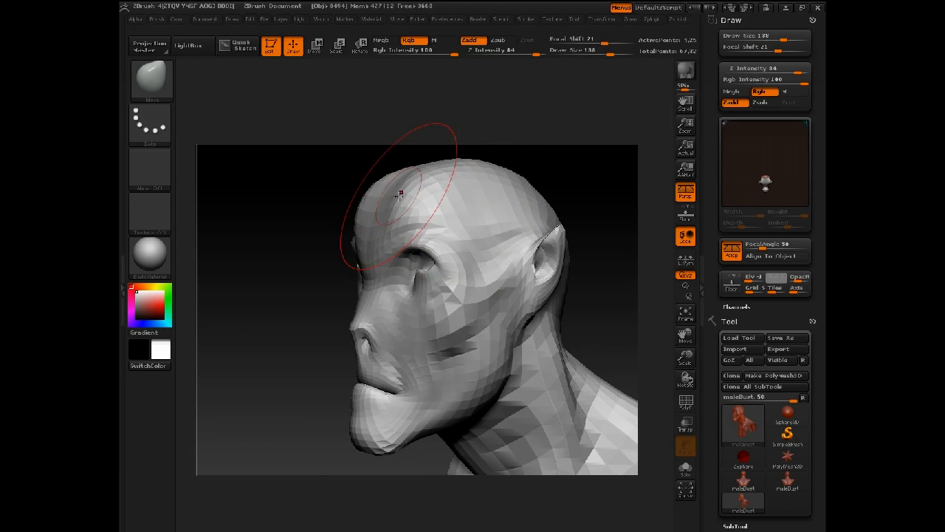
Push and pull the forehead and top of the skull into a rounder form with the Move brush.
{"action": "mouse_move", "coordinate": [373, 196]}
{"action": "left_mouse_down", "text": "alt"}
{"action": "mouse_move", "coordinate": [388, 240]}
{"action": "mouse_move", "coordinate": [382, 251]}
{"action": "mouse_move", "coordinate": [414, 233]}
{"action": "left_mouse_up", "text": "alt"}
{"action": "key", "text": "ctrl"}
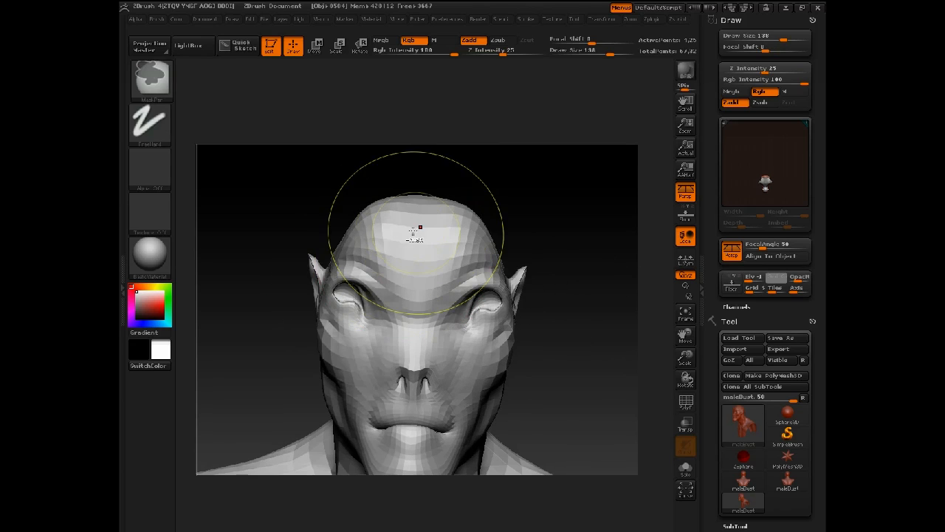
{"action": "left_click_drag", "start_coordinate": [543, 194], "coordinate": [493, 201]}
{"action": "mouse_move", "coordinate": [520, 229]}
{"action": "left_mouse_down"}
{"action": "mouse_move", "coordinate": [537, 232]}
{"action": "mouse_move", "coordinate": [507, 220]}
{"action": "left_mouse_up"}
{"action": "left_click_drag", "start_coordinate": [541, 220], "coordinate": [556, 209]}
{"action": "left_click_drag", "start_coordinate": [476, 202], "coordinate": [470, 179]}
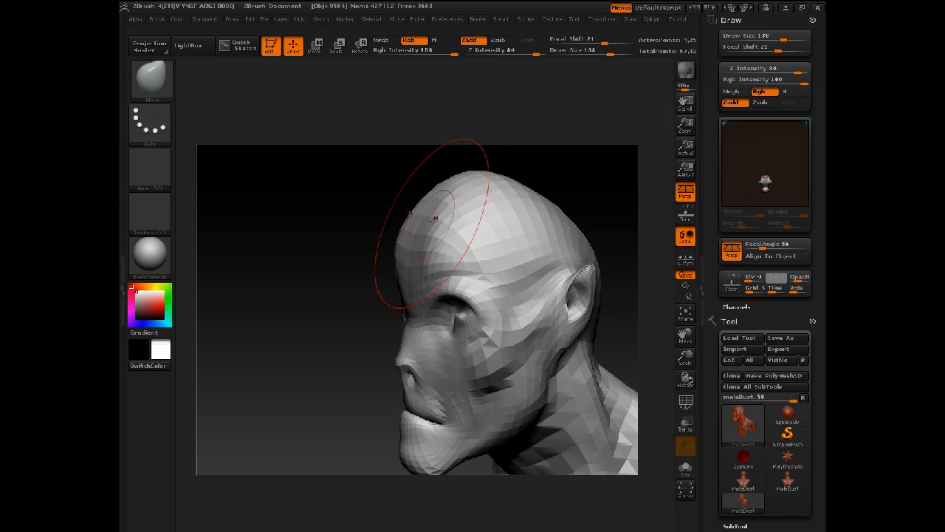
Switch to the ClayTubes brush at draw size 59 and build up the side of the skull above the ear.
{"action": "key", "text": "space"}
{"action": "mouse_move", "coordinate": [414, 251]}
{"action": "left_mouse_down"}
{"action": "mouse_move", "coordinate": [403, 251]}
{"action": "mouse_move", "coordinate": [521, 251]}
{"action": "mouse_move", "coordinate": [539, 261]}
{"action": "left_mouse_up"}
{"action": "key", "text": "b"}
{"action": "key", "text": "c"}
{"action": "key", "text": "t"}
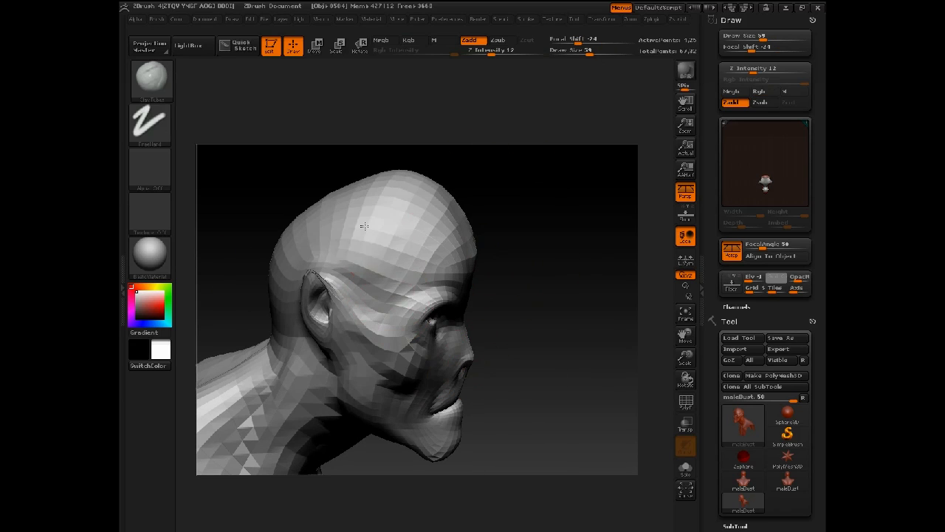
{"action": "left_click_drag", "start_coordinate": [393, 198], "coordinate": [334, 207]}
{"action": "right_click_drag", "start_coordinate": [350, 188], "coordinate": [361, 211], "text": "alt"}
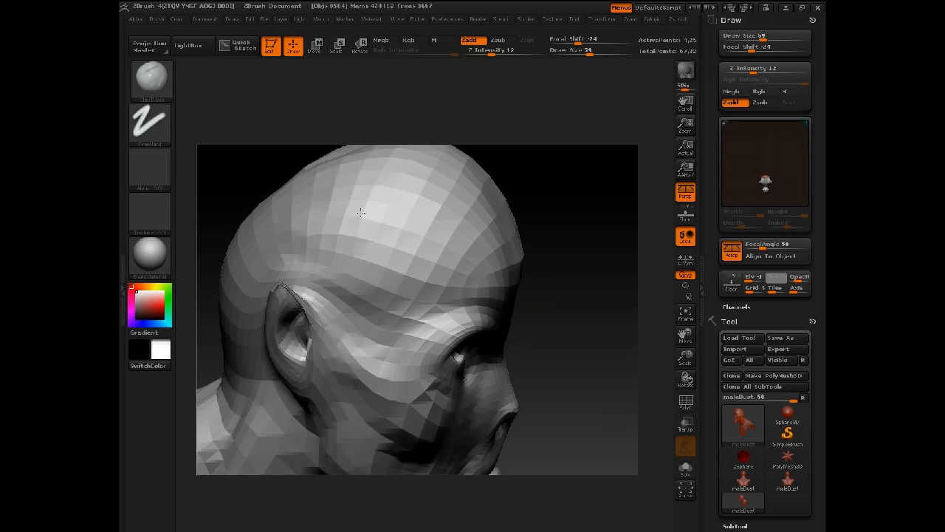
{"action": "left_click_drag", "start_coordinate": [515, 214], "coordinate": [517, 296]}
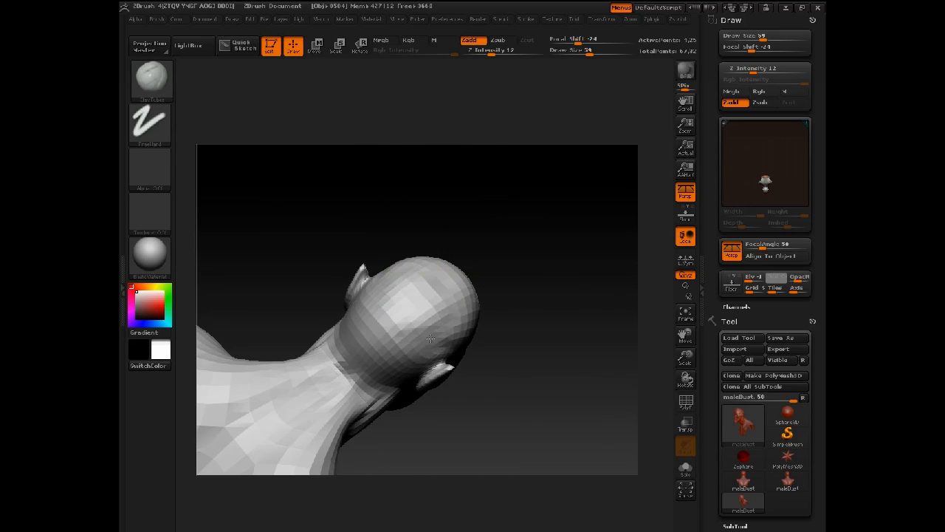
Add clay strokes on the back of the head where it meets the neck, at the temple and above the ear.
{"action": "mouse_move", "coordinate": [380, 330]}
{"action": "left_mouse_down"}
{"action": "mouse_move", "coordinate": [396, 355]}
{"action": "mouse_move", "coordinate": [358, 353]}
{"action": "mouse_move", "coordinate": [339, 385]}
{"action": "left_mouse_up"}
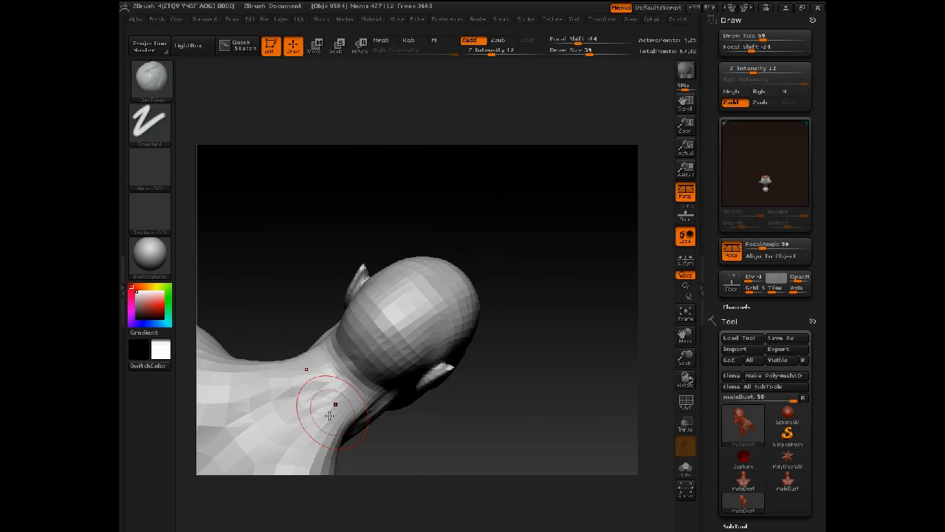
{"action": "left_click_drag", "start_coordinate": [362, 354], "coordinate": [409, 281]}
{"action": "left_click_drag", "start_coordinate": [510, 243], "coordinate": [454, 148], "text": "shift"}
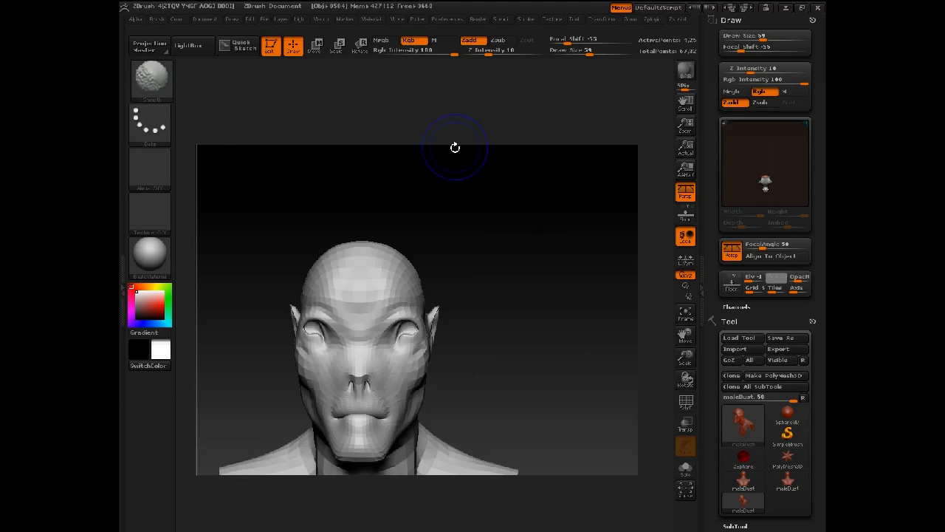
{"action": "mouse_move", "coordinate": [486, 204]}
{"action": "left_mouse_down", "text": "alt"}
{"action": "mouse_move", "coordinate": [517, 200]}
{"action": "mouse_move", "coordinate": [499, 228]}
{"action": "left_mouse_up", "text": "alt"}
{"action": "mouse_move", "coordinate": [417, 297]}
{"action": "left_mouse_down"}
{"action": "mouse_move", "coordinate": [428, 253]}
{"action": "mouse_move", "coordinate": [405, 271]}
{"action": "mouse_move", "coordinate": [410, 289]}
{"action": "left_mouse_up"}
{"action": "left_click_drag", "start_coordinate": [509, 236], "coordinate": [443, 235]}
{"action": "mouse_move", "coordinate": [472, 277]}
{"action": "left_mouse_down"}
{"action": "mouse_move", "coordinate": [458, 242]}
{"action": "mouse_move", "coordinate": [507, 282]}
{"action": "left_mouse_up"}
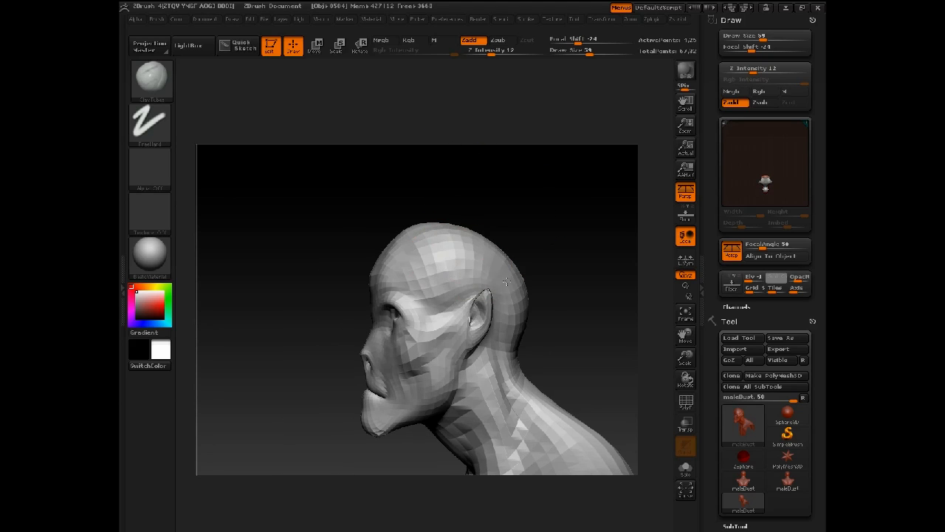
Switch to the Move brush at draw size 110 and reshape the back of the skull and the area behind the ears.
{"action": "key", "text": "b"}
{"action": "key", "text": "m"}
{"action": "key", "text": "v"}
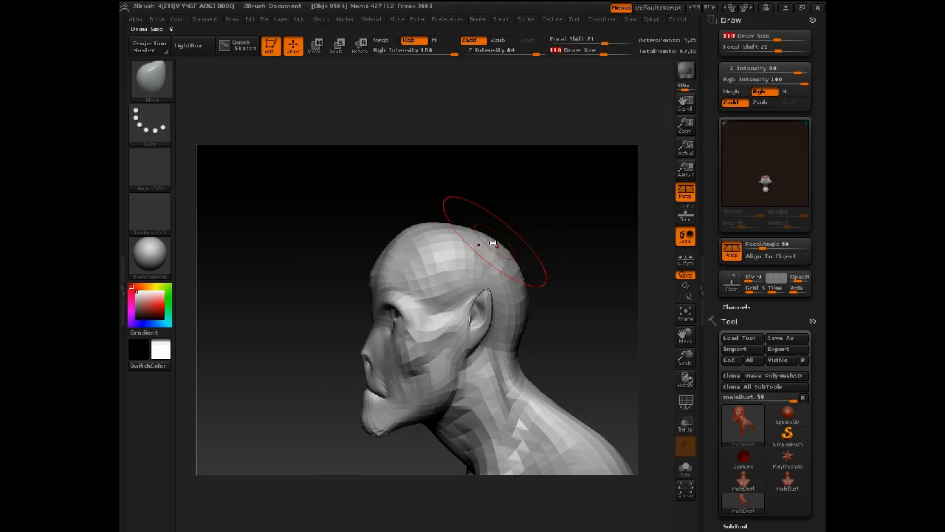
{"action": "left_click_drag", "start_coordinate": [521, 220], "coordinate": [502, 228]}
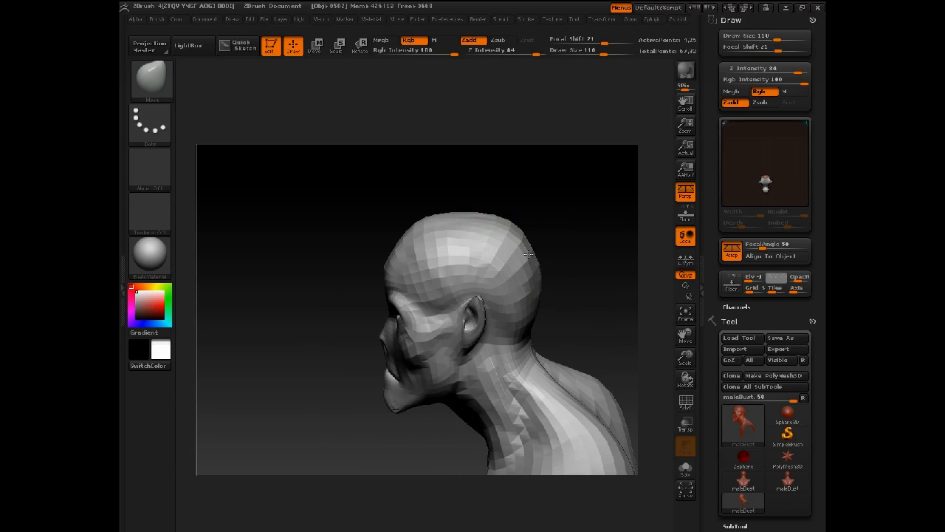
{"action": "mouse_move", "coordinate": [558, 251]}
{"action": "left_mouse_down", "text": "shift"}
{"action": "mouse_move", "coordinate": [580, 254]}
{"action": "mouse_move", "coordinate": [456, 275]}
{"action": "mouse_move", "coordinate": [497, 338]}
{"action": "left_mouse_up", "text": "shift"}
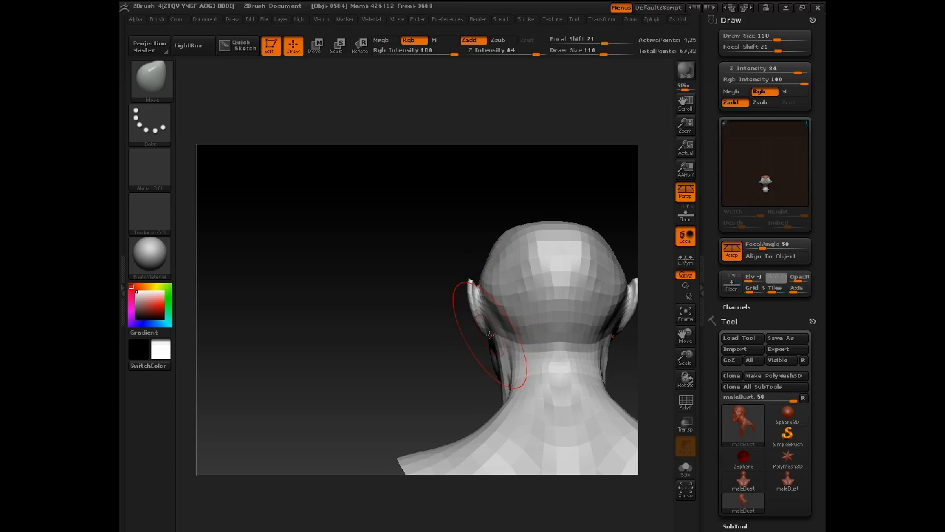
{"action": "mouse_move", "coordinate": [443, 325]}
{"action": "left_mouse_down", "text": "shift"}
{"action": "mouse_move", "coordinate": [488, 331]}
{"action": "mouse_move", "coordinate": [528, 314]}
{"action": "left_mouse_up", "text": "shift"}
{"action": "mouse_move", "coordinate": [562, 252]}
{"action": "left_mouse_down", "text": "alt"}
{"action": "mouse_move", "coordinate": [565, 234]}
{"action": "mouse_move", "coordinate": [572, 270]}
{"action": "mouse_move", "coordinate": [526, 258]}
{"action": "mouse_move", "coordinate": [516, 284]}
{"action": "mouse_move", "coordinate": [559, 302]}
{"action": "mouse_move", "coordinate": [566, 295]}
{"action": "mouse_move", "coordinate": [559, 312]}
{"action": "left_mouse_up", "text": "alt"}
Adjust the cheeks with the Move brush at draw size 80, and build up and smooth the cheekbones at draw size 39.
{"action": "key", "text": "s"}
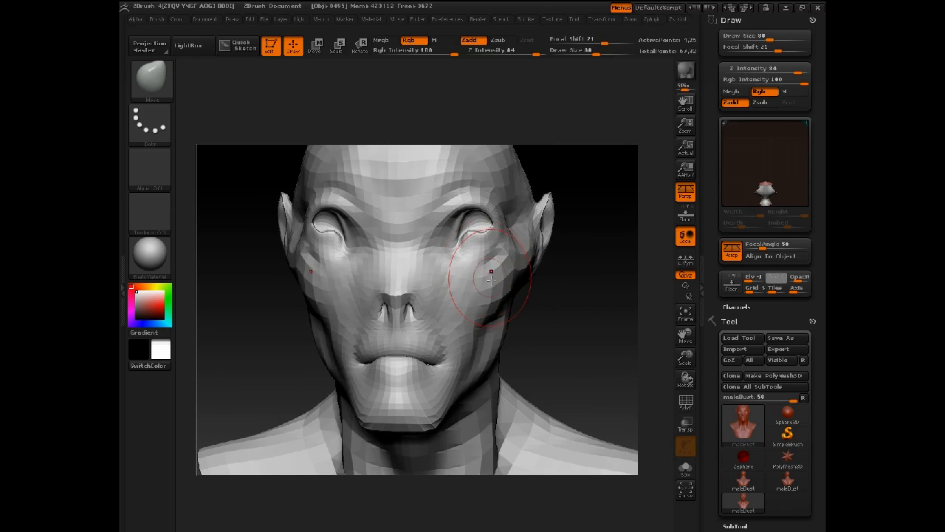
{"action": "key", "text": "1"}
{"action": "key", "text": "space"}
{"action": "mouse_move", "coordinate": [481, 281]}
{"action": "left_mouse_down"}
{"action": "mouse_move", "coordinate": [465, 284]}
{"action": "mouse_move", "coordinate": [448, 266]}
{"action": "mouse_move", "coordinate": [455, 273]}
{"action": "left_mouse_up"}
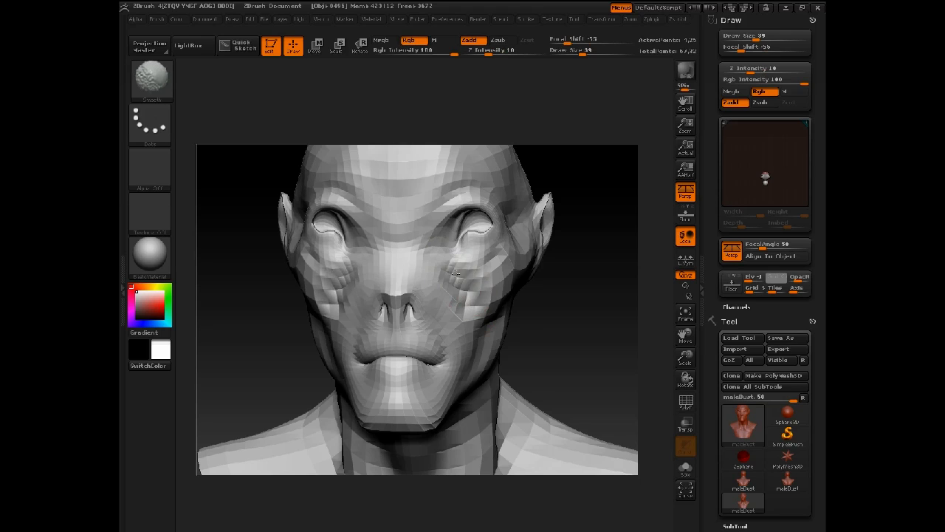
{"action": "key", "text": "2"}
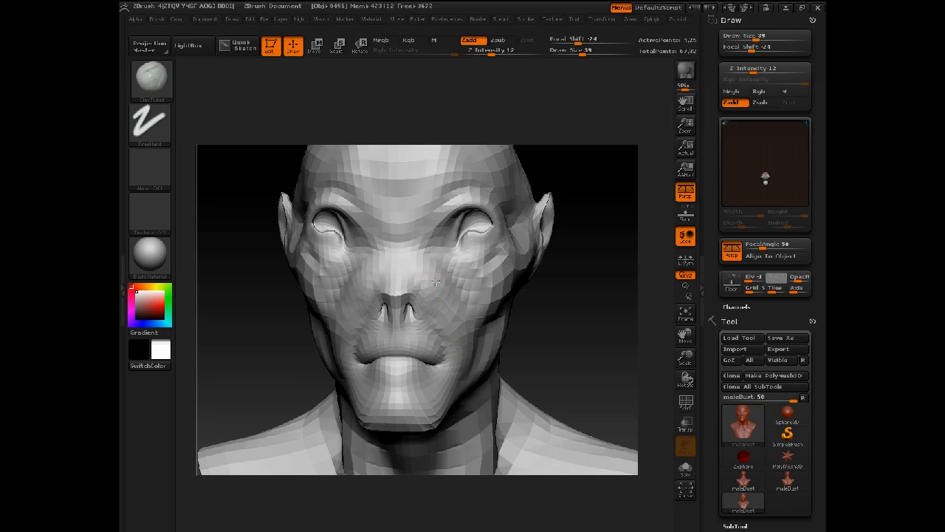
Add ClayTubes strokes from beside the nose down past the corner of the mouth and along the lower cheek.
{"action": "mouse_move", "coordinate": [435, 280]}
{"action": "left_mouse_down"}
{"action": "mouse_move", "coordinate": [460, 375]}
{"action": "mouse_move", "coordinate": [452, 371]}
{"action": "left_mouse_up"}
{"action": "left_click_drag", "start_coordinate": [575, 333], "coordinate": [472, 333]}
{"action": "left_click_drag", "start_coordinate": [496, 327], "coordinate": [478, 375]}
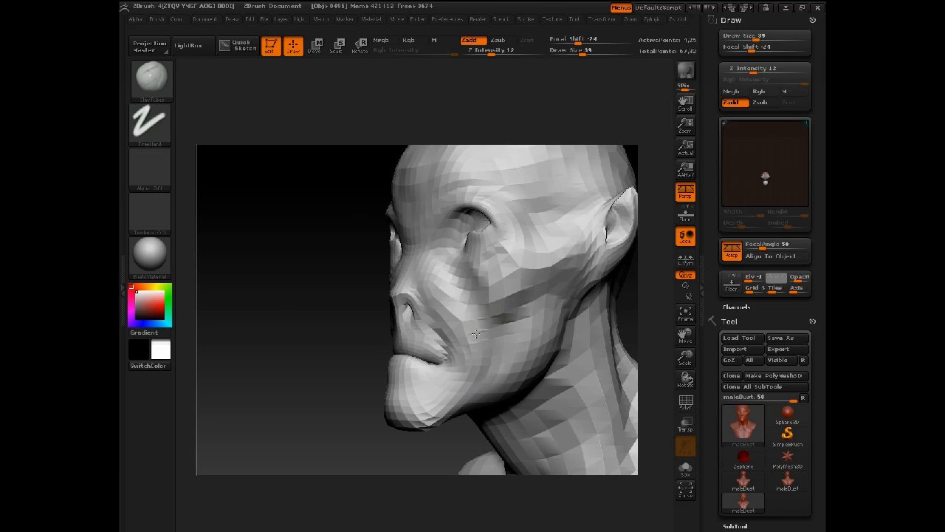
Enlarge the ClayTubes brush to draw size 54 and build up the temple between the ear and the eye.
{"action": "mouse_move", "coordinate": [342, 256]}
{"action": "left_mouse_down"}
{"action": "mouse_move", "coordinate": [354, 332]}
{"action": "mouse_move", "coordinate": [337, 278]}
{"action": "mouse_move", "coordinate": [394, 310]}
{"action": "mouse_move", "coordinate": [351, 323]}
{"action": "mouse_move", "coordinate": [380, 289]}
{"action": "mouse_move", "coordinate": [390, 325]}
{"action": "left_mouse_up"}
{"action": "key", "text": "space"}
{"action": "left_click_drag", "start_coordinate": [447, 264], "coordinate": [456, 263]}
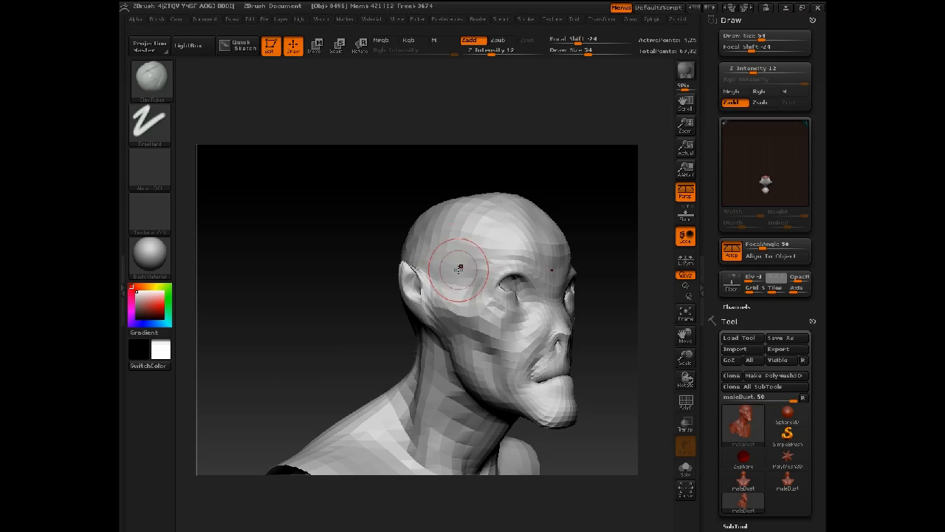
{"action": "left_click_drag", "start_coordinate": [499, 163], "coordinate": [417, 148]}
Collapse the Draw settings and save the tool in the demon folder as demon_001.
{"action": "left_click", "coordinate": [812, 23]}
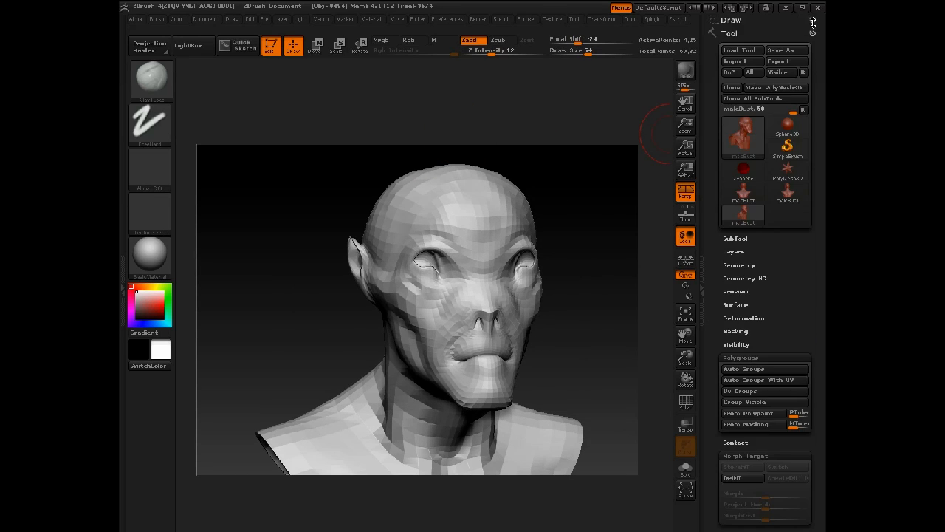
{"action": "left_click", "coordinate": [813, 24]}
{"action": "left_click", "coordinate": [811, 20]}
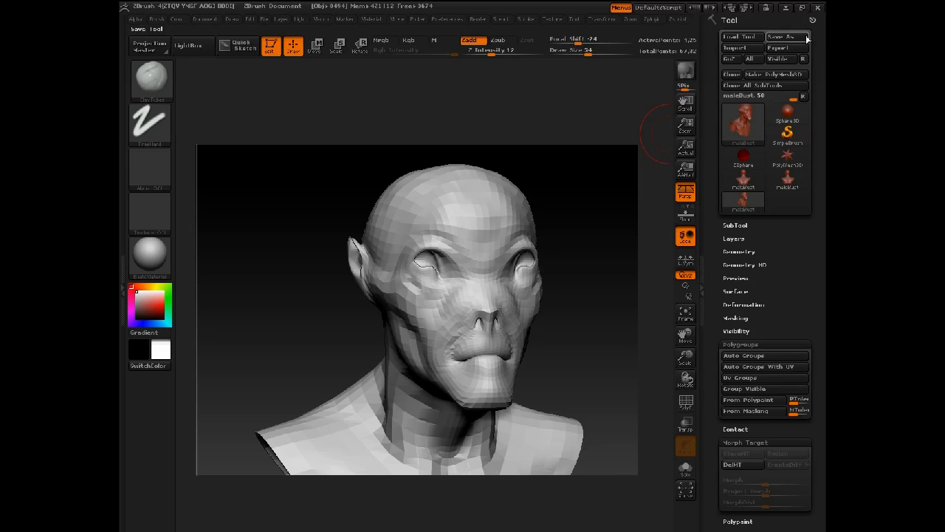
{"action": "left_click", "coordinate": [789, 36]}
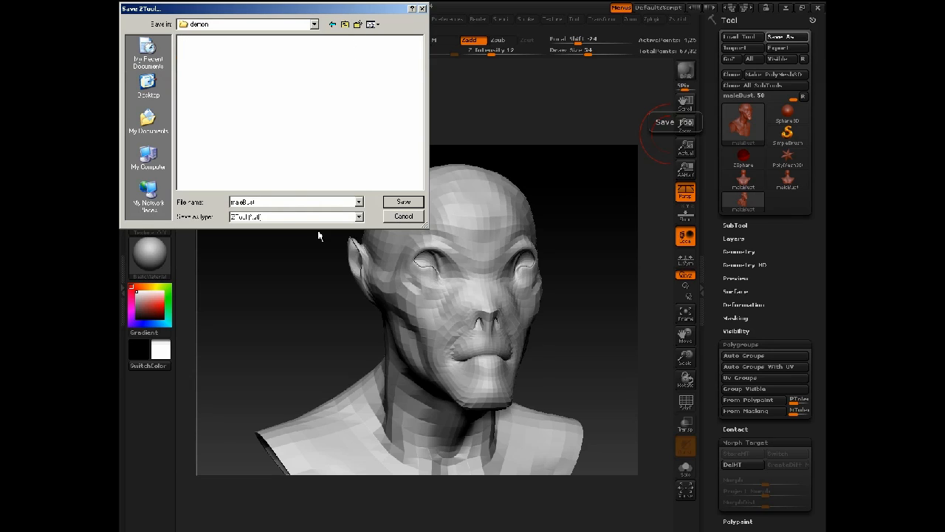
{"action": "type", "text": "demon"}
{"action": "key", "text": "Return"}
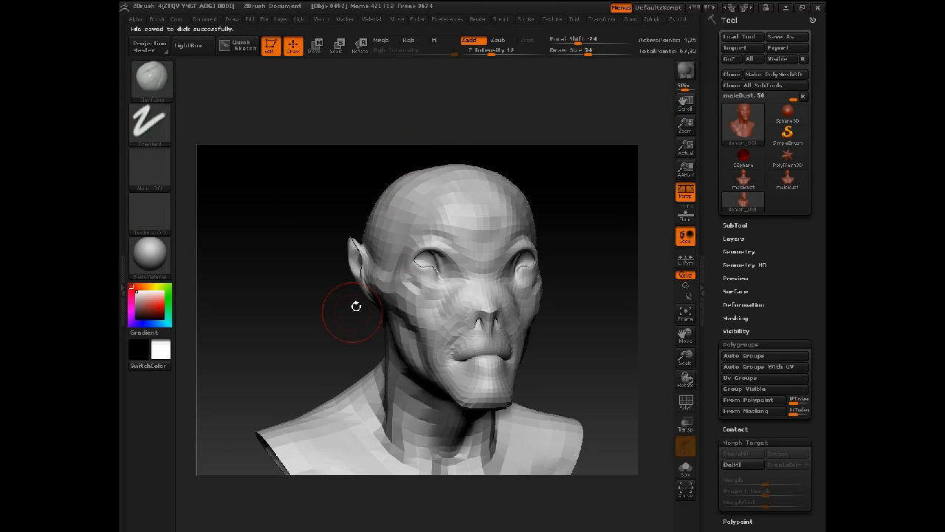
Reshape the sides and top of the skull from the front with the Move brush at draw size 86.
{"action": "left_click_drag", "start_coordinate": [205, 513], "coordinate": [193, 509], "text": "shift"}
{"action": "mouse_move", "coordinate": [363, 331]}
{"action": "left_mouse_down", "text": "alt"}
{"action": "mouse_move", "coordinate": [331, 348]}
{"action": "mouse_move", "coordinate": [339, 384]}
{"action": "left_mouse_up", "text": "alt"}
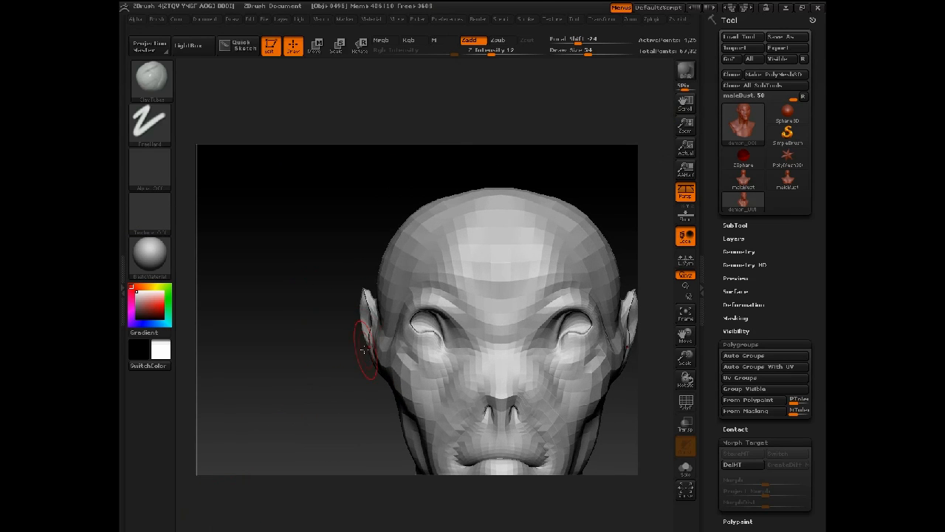
{"action": "key", "text": "b"}
{"action": "key", "text": "m"}
{"action": "key", "text": "v"}
{"action": "key", "text": "space"}
{"action": "mouse_move", "coordinate": [382, 257]}
{"action": "left_mouse_down"}
{"action": "mouse_move", "coordinate": [392, 258]}
{"action": "mouse_move", "coordinate": [402, 291]}
{"action": "left_mouse_up"}
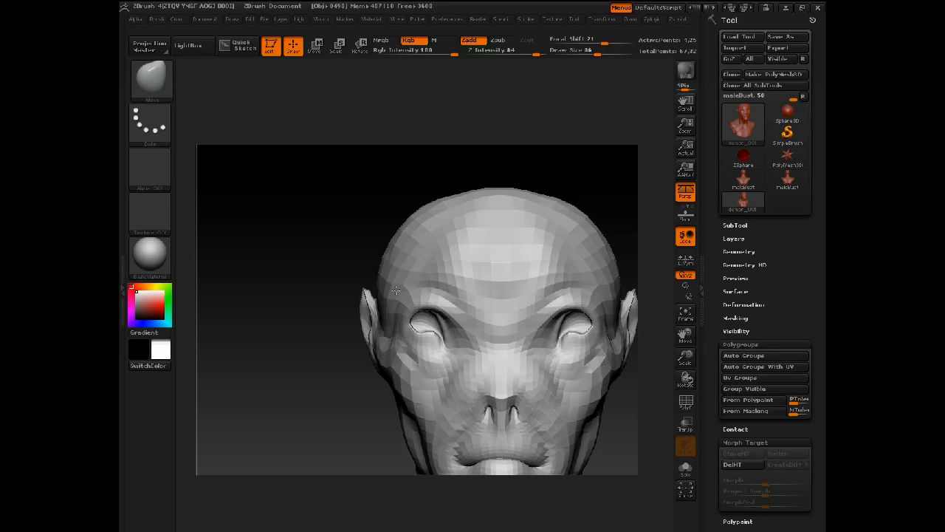
{"action": "mouse_move", "coordinate": [410, 253]}
{"action": "left_mouse_down"}
{"action": "mouse_move", "coordinate": [428, 208]}
{"action": "mouse_move", "coordinate": [475, 181]}
{"action": "left_mouse_up"}
{"action": "left_click_drag", "start_coordinate": [418, 185], "coordinate": [360, 254]}
{"action": "key", "text": "alt+Tab"}
Reshape the forehead, brow and nose-bridge profile with the Move brush at draw sizes 130 and 76.
{"action": "left_click_drag", "start_coordinate": [344, 335], "coordinate": [317, 316]}
{"action": "left_click_drag", "start_coordinate": [367, 270], "coordinate": [330, 265]}
{"action": "key", "text": "space"}
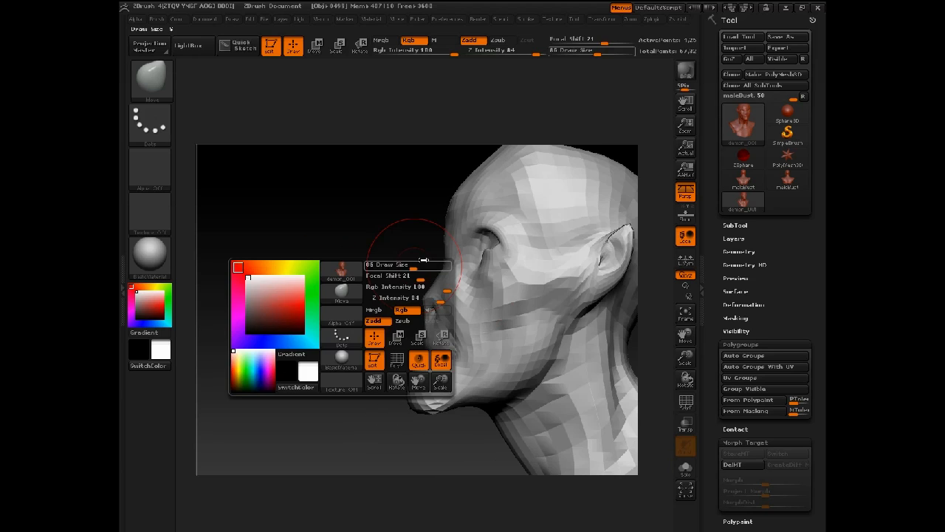
{"action": "left_click_drag", "start_coordinate": [417, 265], "coordinate": [437, 256]}
{"action": "key", "text": "space"}
{"action": "left_click_drag", "start_coordinate": [444, 258], "coordinate": [436, 244]}
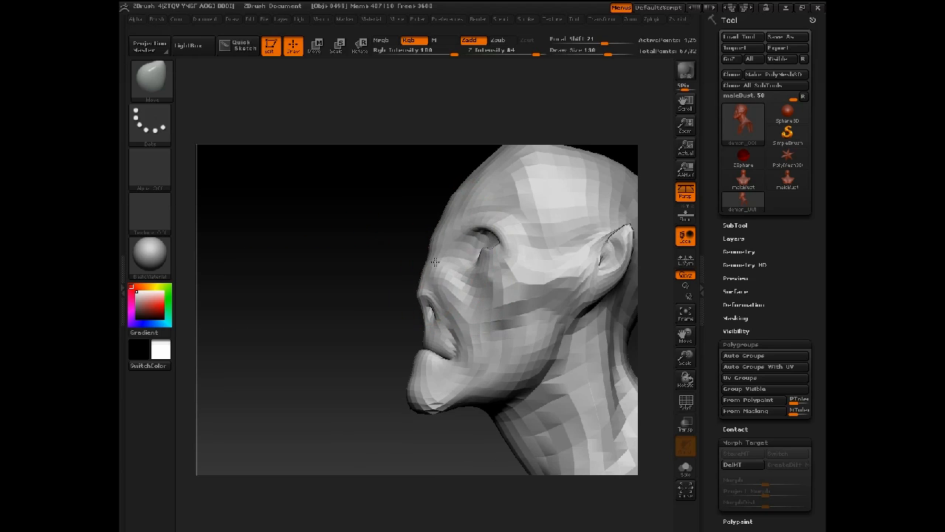
{"action": "left_click_drag", "start_coordinate": [452, 201], "coordinate": [446, 197]}
{"action": "left_click_drag", "start_coordinate": [508, 221], "coordinate": [492, 223]}
{"action": "key", "text": "space"}
{"action": "left_click_drag", "start_coordinate": [433, 252], "coordinate": [423, 251]}
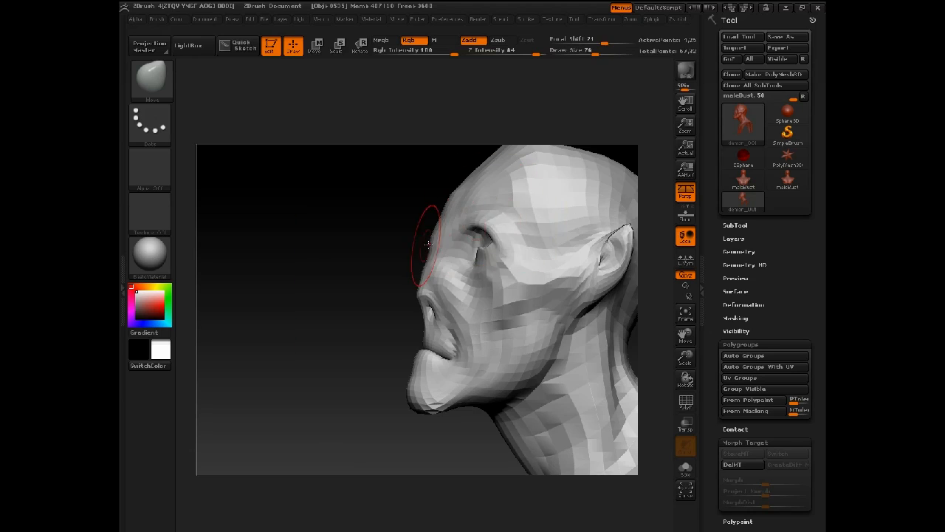
Adjust the outer brow with the Move brush at draw size 54, and undo the last stroke.
{"action": "mouse_move", "coordinate": [353, 253]}
{"action": "left_mouse_down", "text": "shift"}
{"action": "mouse_move", "coordinate": [421, 253]}
{"action": "mouse_move", "coordinate": [379, 256]}
{"action": "left_mouse_up", "text": "shift"}
{"action": "key", "text": "space"}
{"action": "mouse_move", "coordinate": [363, 248]}
{"action": "left_mouse_down"}
{"action": "mouse_move", "coordinate": [349, 246]}
{"action": "mouse_move", "coordinate": [340, 219]}
{"action": "left_mouse_up"}
{"action": "key", "text": "space"}
{"action": "left_click_drag", "start_coordinate": [342, 209], "coordinate": [337, 207]}
{"action": "mouse_move", "coordinate": [335, 246]}
{"action": "left_mouse_down"}
{"action": "mouse_move", "coordinate": [325, 271]}
{"action": "mouse_move", "coordinate": [327, 248]}
{"action": "left_mouse_up"}
{"action": "key", "text": "space"}
{"action": "left_click_drag", "start_coordinate": [330, 207], "coordinate": [334, 202]}
{"action": "left_click_drag", "start_coordinate": [286, 286], "coordinate": [554, 288]}
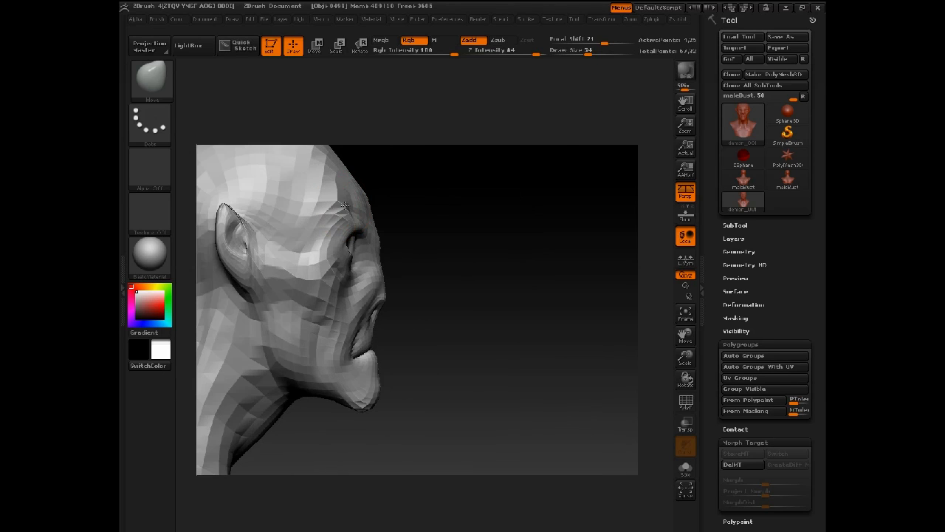
{"action": "left_click_drag", "start_coordinate": [352, 202], "coordinate": [225, 207]}
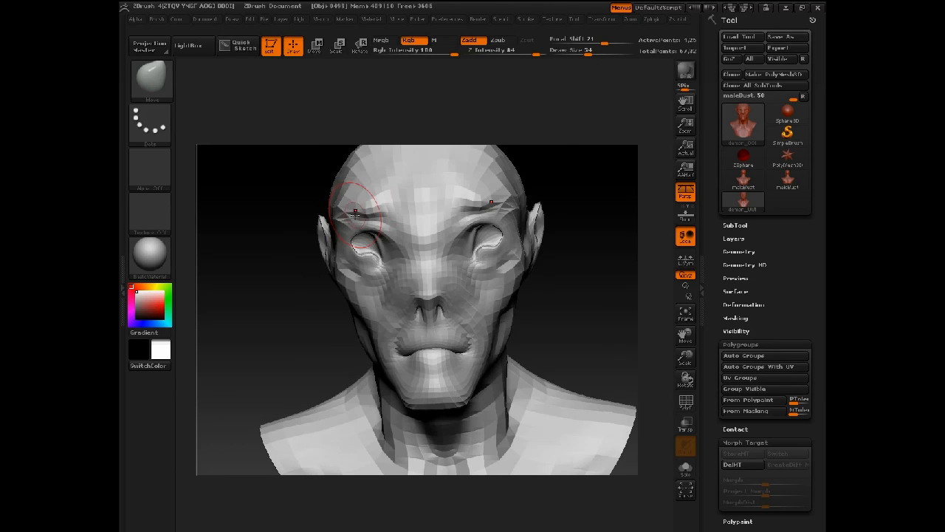
{"action": "key", "text": "ctrl+z"}
Build up the brow ridge above the eye with the ClayTubes brush, enlarging it to draw size 58.
{"action": "left_click_drag", "start_coordinate": [307, 240], "coordinate": [181, 247]}
{"action": "key", "text": "b"}
{"action": "key", "text": "c"}
{"action": "key", "text": "t"}
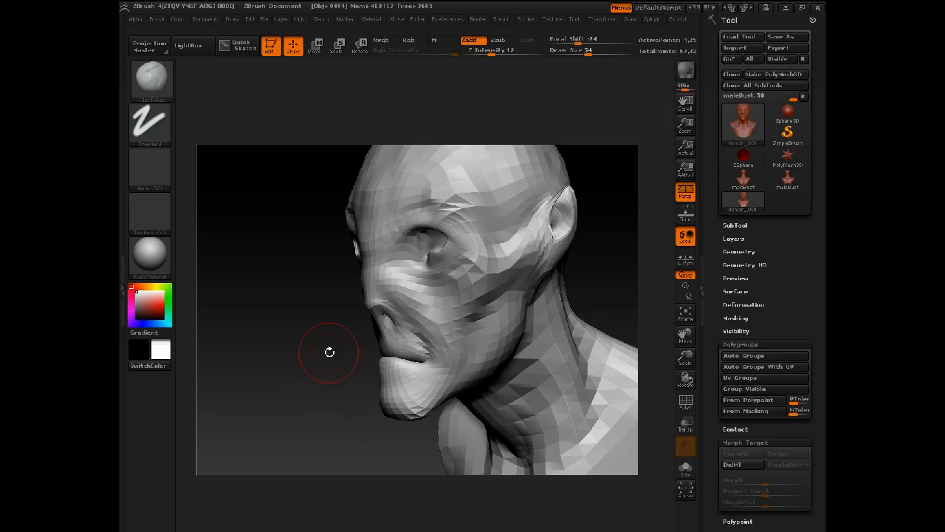
{"action": "left_click_drag", "start_coordinate": [329, 352], "coordinate": [335, 399]}
{"action": "key", "text": "space"}
{"action": "left_click_drag", "start_coordinate": [357, 347], "coordinate": [351, 347]}
{"action": "left_click_drag", "start_coordinate": [419, 310], "coordinate": [508, 296]}
{"action": "left_click_drag", "start_coordinate": [447, 305], "coordinate": [496, 293]}
{"action": "key", "text": "bracketright"}
{"action": "key", "text": "bracketright"}
{"action": "key", "text": "bracketright"}
{"action": "mouse_move", "coordinate": [418, 296]}
{"action": "left_mouse_down"}
{"action": "mouse_move", "coordinate": [446, 292]}
{"action": "mouse_move", "coordinate": [434, 271]}
{"action": "mouse_move", "coordinate": [431, 292]}
{"action": "left_mouse_up"}
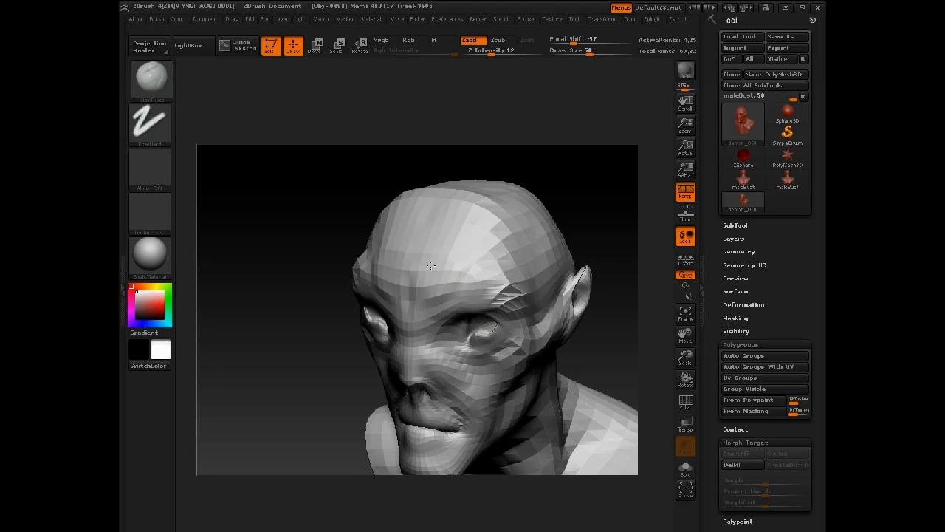
Add ClayTubes strokes on the forehead and raise the bust to the next subdivision level.
{"action": "left_click_drag", "start_coordinate": [431, 258], "coordinate": [452, 214]}
{"action": "mouse_move", "coordinate": [543, 114]}
{"action": "left_mouse_down"}
{"action": "mouse_move", "coordinate": [509, 164]}
{"action": "mouse_move", "coordinate": [534, 209]}
{"action": "left_mouse_up"}
{"action": "mouse_move", "coordinate": [452, 226]}
{"action": "left_mouse_down"}
{"action": "mouse_move", "coordinate": [496, 217]}
{"action": "mouse_move", "coordinate": [547, 225]}
{"action": "mouse_move", "coordinate": [547, 146]}
{"action": "mouse_move", "coordinate": [554, 172]}
{"action": "mouse_move", "coordinate": [578, 139]}
{"action": "mouse_move", "coordinate": [483, 154]}
{"action": "left_mouse_up"}
{"action": "key", "text": "d"}
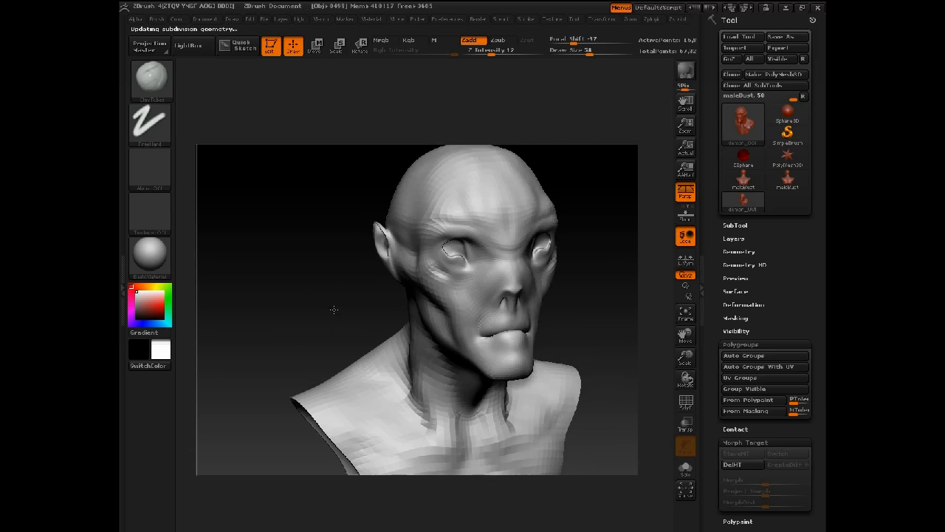
Smooth the brow above the eye and build up the temple with ClayTubes at draw size 54.
{"action": "mouse_move", "coordinate": [602, 253]}
{"action": "left_mouse_down"}
{"action": "mouse_move", "coordinate": [571, 247]}
{"action": "mouse_move", "coordinate": [570, 332]}
{"action": "left_mouse_up"}
{"action": "key", "text": "space"}
{"action": "left_click_drag", "start_coordinate": [415, 343], "coordinate": [410, 342]}
{"action": "key", "text": "shift"}
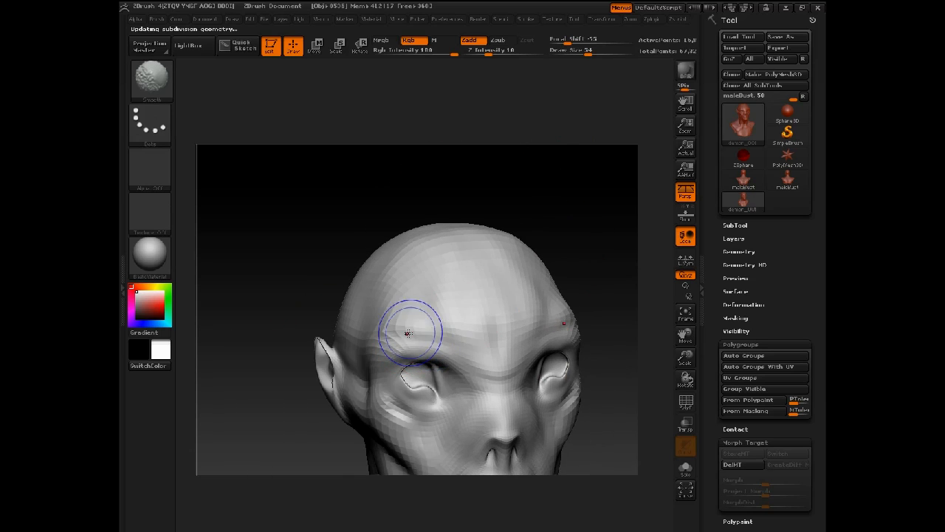
{"action": "mouse_move", "coordinate": [391, 273]}
{"action": "left_mouse_down"}
{"action": "mouse_move", "coordinate": [371, 327]}
{"action": "mouse_move", "coordinate": [364, 313]}
{"action": "mouse_move", "coordinate": [360, 326]}
{"action": "left_mouse_up"}
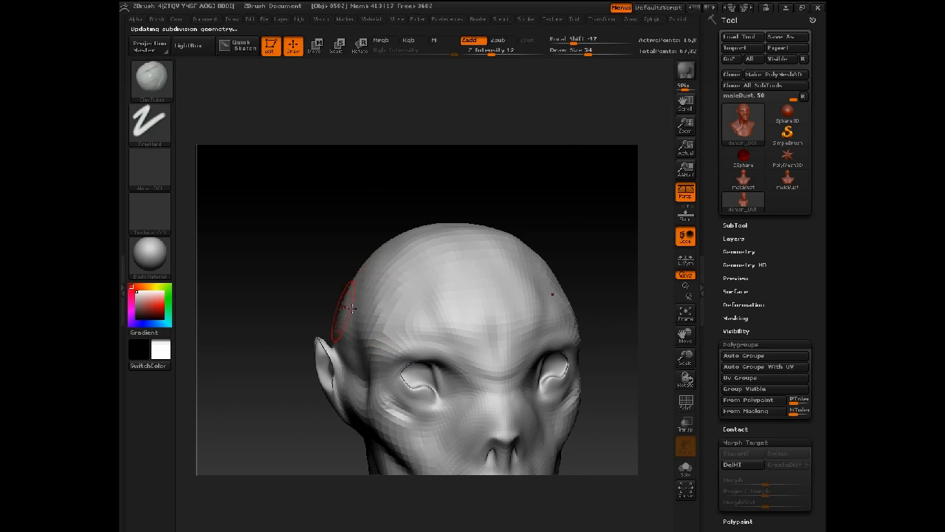
{"action": "mouse_move", "coordinate": [307, 314]}
{"action": "left_mouse_down"}
{"action": "mouse_move", "coordinate": [351, 347]}
{"action": "mouse_move", "coordinate": [338, 378]}
{"action": "mouse_move", "coordinate": [352, 378]}
{"action": "left_mouse_up"}
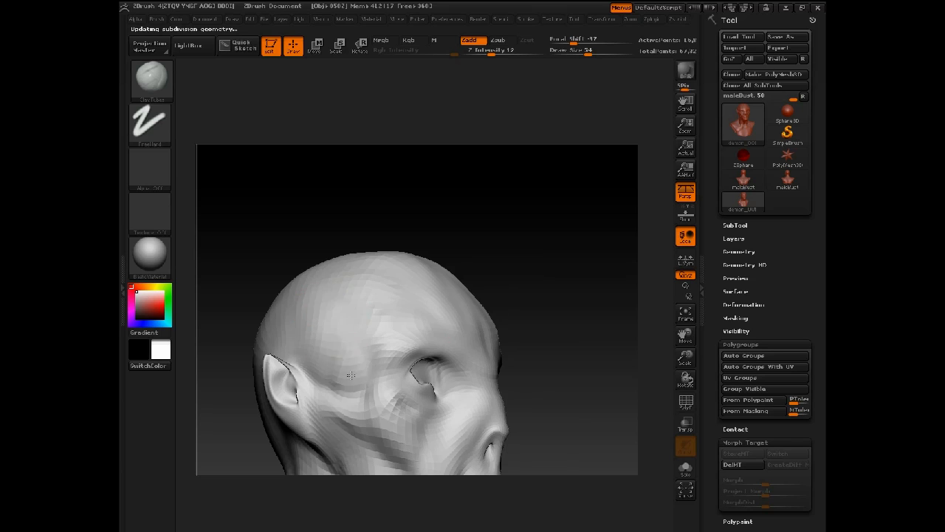
Enlarge the ClayTubes brush to draw size 70 and build up the side of the forehead above the temple.
{"action": "mouse_move", "coordinate": [342, 303]}
{"action": "left_mouse_down"}
{"action": "mouse_move", "coordinate": [332, 284]}
{"action": "mouse_move", "coordinate": [321, 363]}
{"action": "mouse_move", "coordinate": [301, 373]}
{"action": "left_mouse_up"}
{"action": "left_click_drag", "start_coordinate": [247, 287], "coordinate": [214, 325]}
{"action": "key", "text": "space"}
{"action": "left_click_drag", "start_coordinate": [352, 302], "coordinate": [358, 302]}
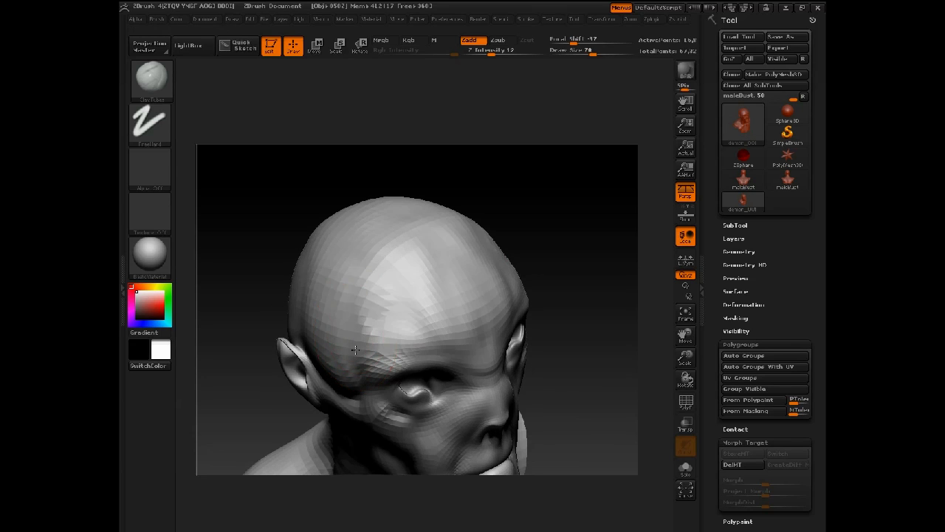
{"action": "left_click_drag", "start_coordinate": [380, 258], "coordinate": [428, 304]}
{"action": "left_click_drag", "start_coordinate": [542, 295], "coordinate": [532, 250]}
Reduce the ClayTubes brush to draw size 28 and build up the tip of the nose.
{"action": "key", "text": "space"}
{"action": "mouse_move", "coordinate": [494, 371]}
{"action": "left_mouse_down"}
{"action": "mouse_move", "coordinate": [477, 374]}
{"action": "mouse_move", "coordinate": [475, 407]}
{"action": "left_mouse_up"}
{"action": "mouse_move", "coordinate": [545, 251]}
{"action": "left_mouse_down"}
{"action": "mouse_move", "coordinate": [542, 206]}
{"action": "mouse_move", "coordinate": [546, 234]}
{"action": "mouse_move", "coordinate": [557, 202]}
{"action": "left_mouse_up"}
{"action": "mouse_move", "coordinate": [558, 202]}
{"action": "left_mouse_down"}
{"action": "mouse_move", "coordinate": [578, 223]}
{"action": "mouse_move", "coordinate": [584, 205]}
{"action": "mouse_move", "coordinate": [582, 238]}
{"action": "left_mouse_up"}
{"action": "key", "text": "space"}
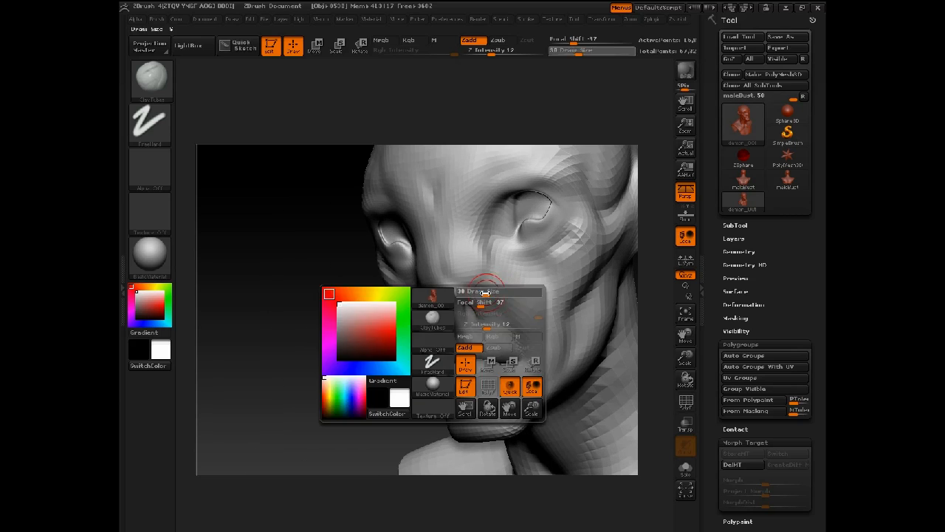
{"action": "left_click_drag", "start_coordinate": [484, 294], "coordinate": [478, 294]}
{"action": "left_click_drag", "start_coordinate": [448, 267], "coordinate": [446, 283]}
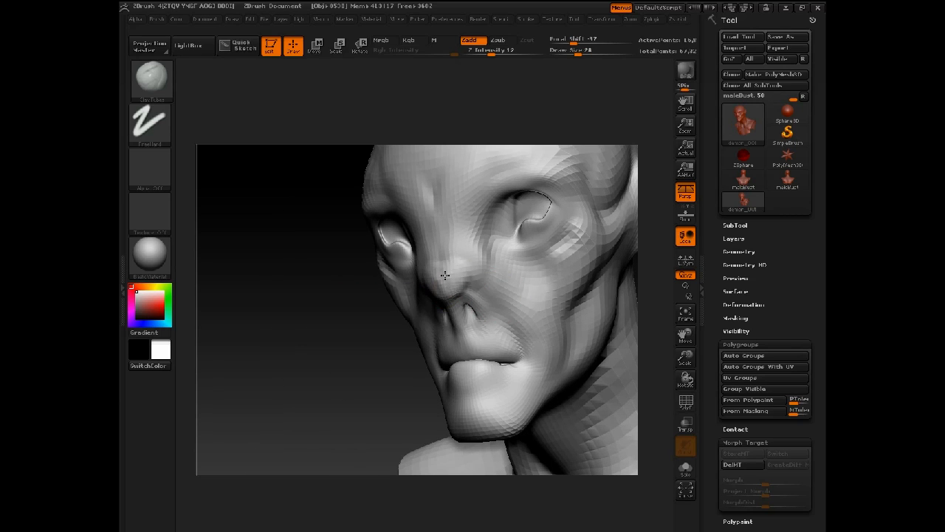
Pull the nose tip down and shape the nostrils with the Move brush at draw size 34.
{"action": "key", "text": "b"}
{"action": "key", "text": "m"}
{"action": "key", "text": "v"}
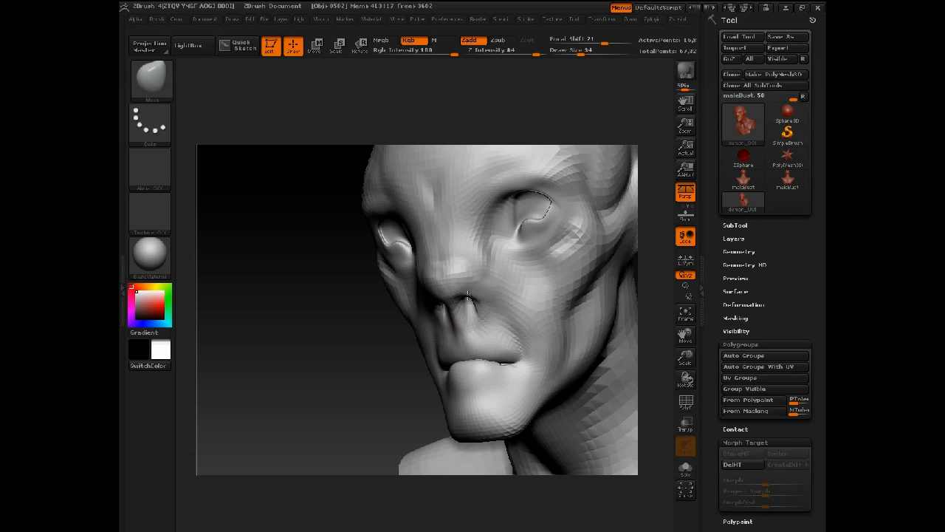
{"action": "mouse_move", "coordinate": [321, 295]}
{"action": "left_mouse_down"}
{"action": "mouse_move", "coordinate": [344, 299]}
{"action": "mouse_move", "coordinate": [337, 283]}
{"action": "mouse_move", "coordinate": [373, 277]}
{"action": "mouse_move", "coordinate": [377, 301]}
{"action": "mouse_move", "coordinate": [485, 300]}
{"action": "mouse_move", "coordinate": [495, 319]}
{"action": "left_mouse_up"}
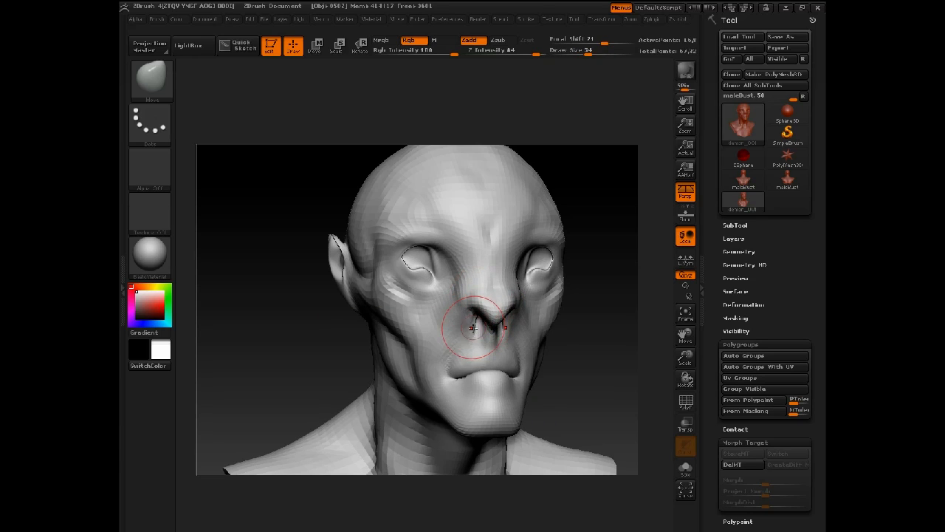
Adjust the corners of the mouth with the Move brush at draw size 37.
{"action": "left_click_drag", "start_coordinate": [453, 372], "coordinate": [447, 376]}
{"action": "key", "text": "space"}
{"action": "left_click_drag", "start_coordinate": [453, 376], "coordinate": [447, 376]}
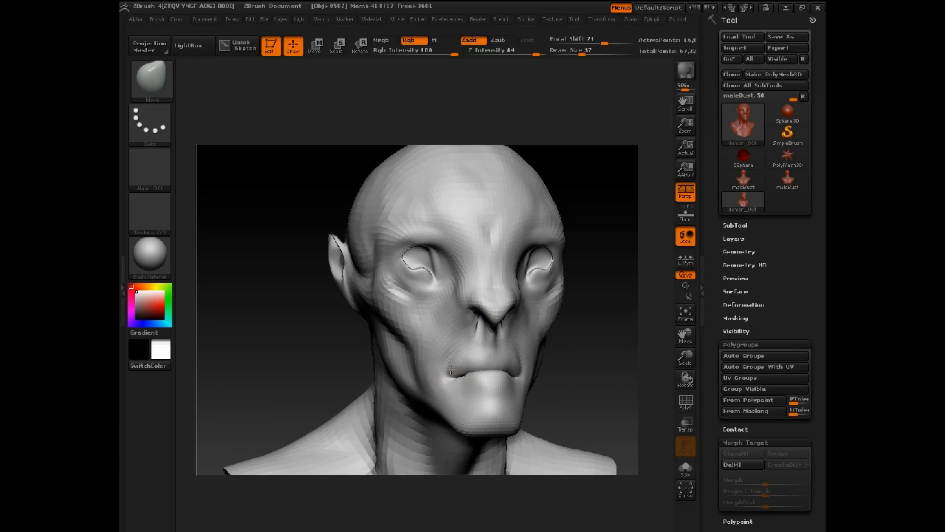
{"action": "left_click_drag", "start_coordinate": [556, 347], "coordinate": [482, 379]}
{"action": "mouse_move", "coordinate": [377, 370]}
{"action": "left_mouse_down"}
{"action": "mouse_move", "coordinate": [322, 363]}
{"action": "mouse_move", "coordinate": [298, 345]}
{"action": "left_mouse_up"}
{"action": "left_click_drag", "start_coordinate": [383, 380], "coordinate": [391, 336]}
Reshape the eye sockets with the Move brush at draw sizes 59 and 56.
{"action": "key", "text": "space"}
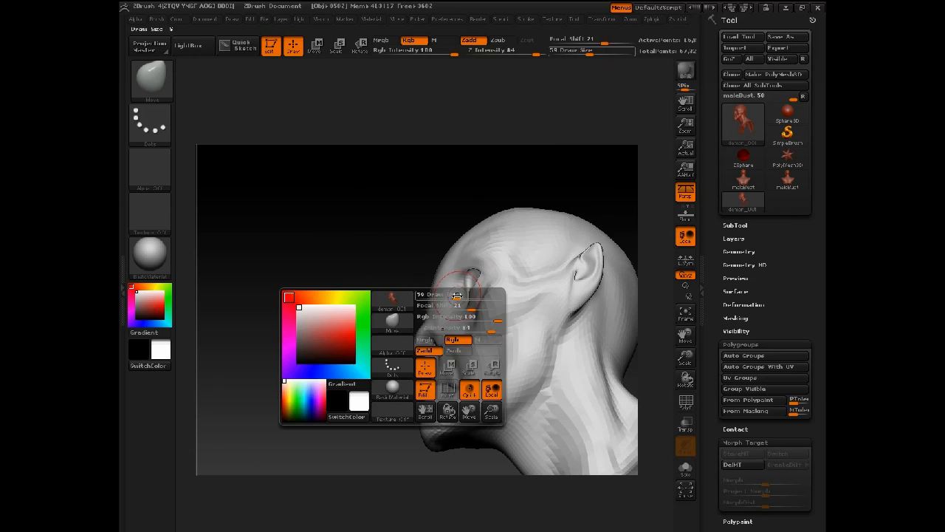
{"action": "left_click_drag", "start_coordinate": [465, 305], "coordinate": [478, 305]}
{"action": "left_click_drag", "start_coordinate": [303, 332], "coordinate": [399, 343]}
{"action": "key", "text": "space"}
{"action": "left_click_drag", "start_coordinate": [456, 302], "coordinate": [434, 301]}
{"action": "left_click_drag", "start_coordinate": [302, 369], "coordinate": [259, 343]}
{"action": "left_click_drag", "start_coordinate": [456, 275], "coordinate": [449, 286], "text": "ctrl"}
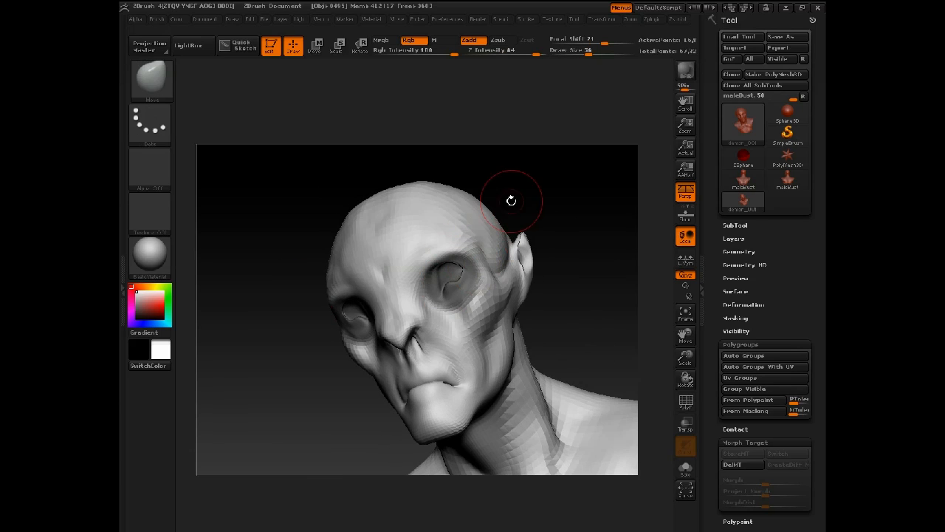
Adjust the eye socket and cheekbone from the side with the Move brush at draw sizes 92 and 97.
{"action": "left_click_drag", "start_coordinate": [511, 201], "coordinate": [473, 158]}
{"action": "key", "text": "space"}
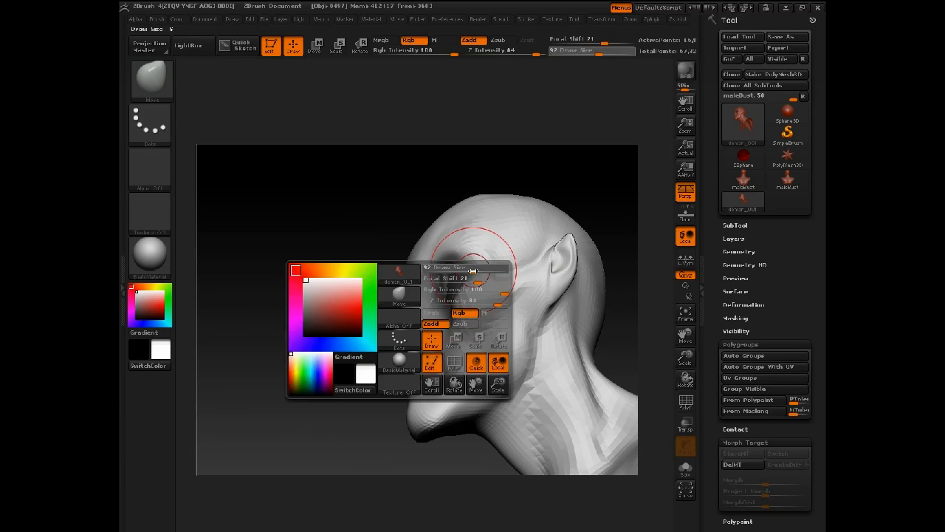
{"action": "left_click_drag", "start_coordinate": [472, 269], "coordinate": [475, 268]}
{"action": "mouse_move", "coordinate": [466, 276]}
{"action": "left_mouse_down"}
{"action": "mouse_move", "coordinate": [475, 268]}
{"action": "mouse_move", "coordinate": [448, 250]}
{"action": "left_mouse_up"}
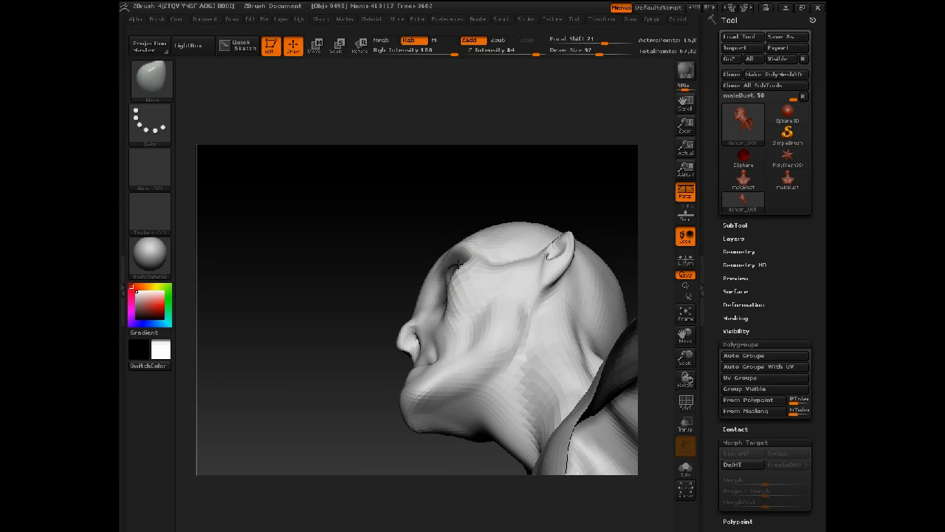
{"action": "mouse_move", "coordinate": [412, 283]}
{"action": "left_mouse_down"}
{"action": "mouse_move", "coordinate": [344, 378]}
{"action": "mouse_move", "coordinate": [296, 357]}
{"action": "mouse_move", "coordinate": [344, 344]}
{"action": "mouse_move", "coordinate": [319, 363]}
{"action": "mouse_move", "coordinate": [245, 353]}
{"action": "mouse_move", "coordinate": [270, 361]}
{"action": "left_mouse_up"}
{"action": "key", "text": "space"}
{"action": "left_click_drag", "start_coordinate": [412, 301], "coordinate": [416, 301]}
{"action": "key", "text": "space"}
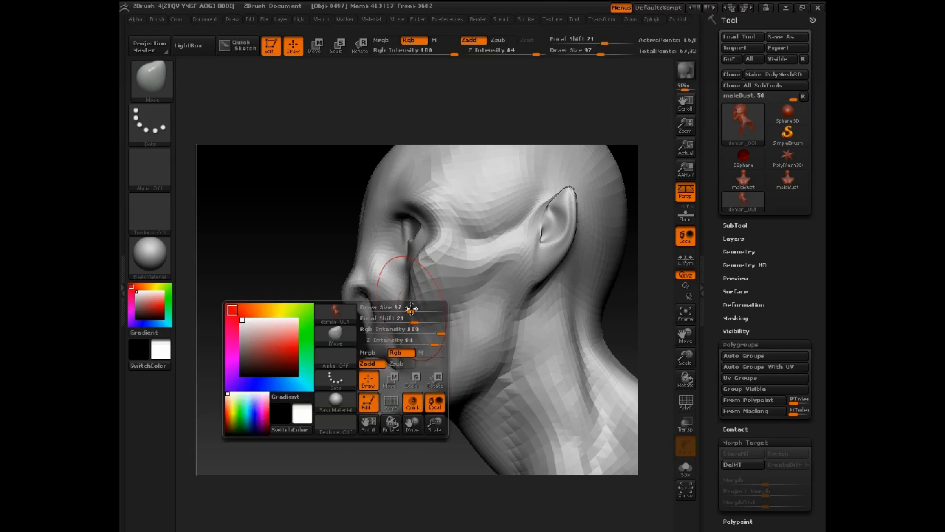
Build up the jawline and lower cheek with the ClayTubes brush at draw size 44.
{"action": "key", "text": "b"}
{"action": "key", "text": "c"}
{"action": "key", "text": "t"}
{"action": "mouse_move", "coordinate": [295, 395]}
{"action": "left_mouse_down"}
{"action": "mouse_move", "coordinate": [347, 395]}
{"action": "mouse_move", "coordinate": [302, 378]}
{"action": "left_mouse_up"}
{"action": "key", "text": "space"}
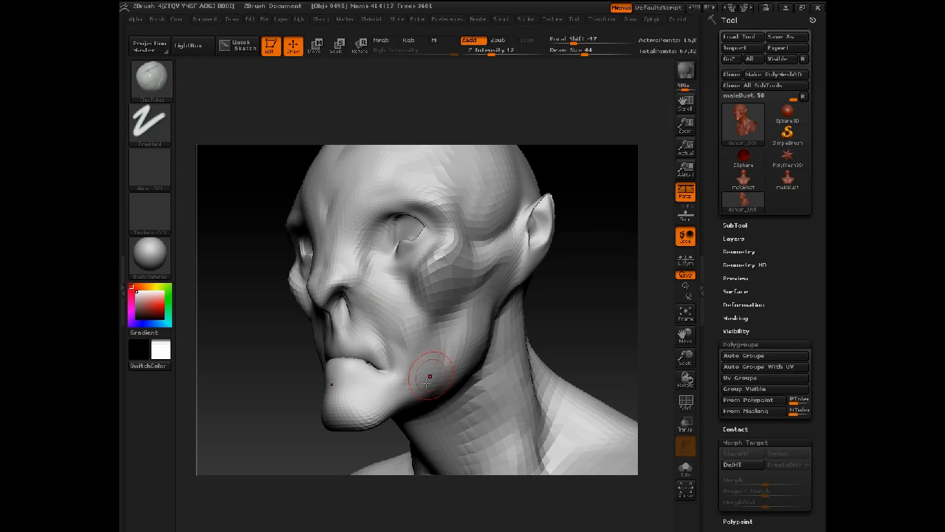
{"action": "left_click_drag", "start_coordinate": [463, 346], "coordinate": [481, 337]}
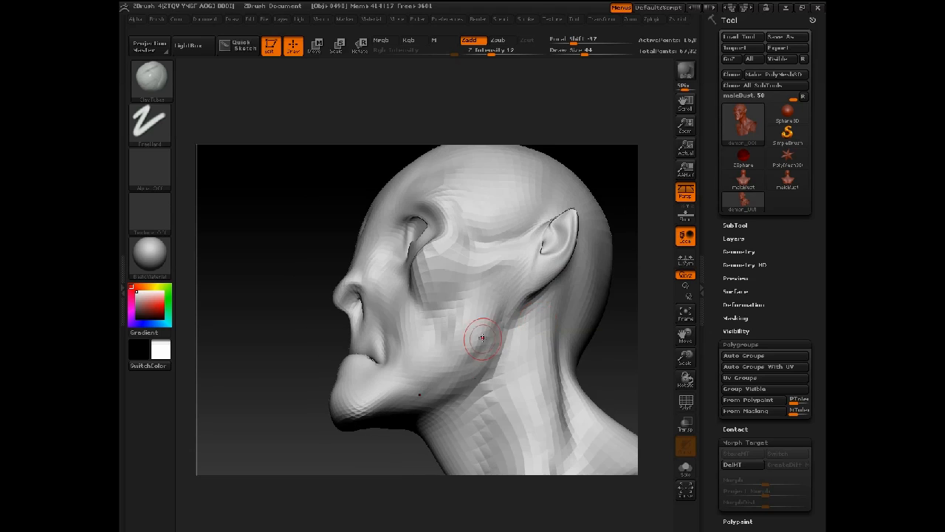
{"action": "left_click_drag", "start_coordinate": [427, 399], "coordinate": [390, 416]}
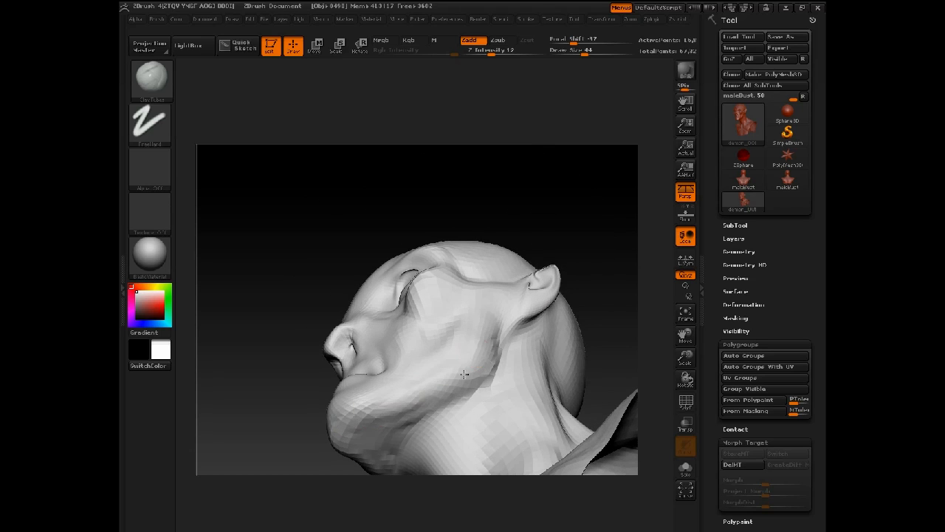
{"action": "mouse_move", "coordinate": [539, 194]}
{"action": "left_mouse_down"}
{"action": "mouse_move", "coordinate": [582, 219]}
{"action": "mouse_move", "coordinate": [633, 165]}
{"action": "mouse_move", "coordinate": [405, 304]}
{"action": "left_mouse_up"}
{"action": "mouse_move", "coordinate": [411, 341]}
{"action": "left_mouse_down"}
{"action": "mouse_move", "coordinate": [603, 395]}
{"action": "mouse_move", "coordinate": [488, 285]}
{"action": "left_mouse_up"}
Reshape the jaw corner and mouth profile with the Move brush at draw sizes 110 and 78.
{"action": "key", "text": "space"}
{"action": "key", "text": "b"}
{"action": "key", "text": "m"}
{"action": "key", "text": "v"}
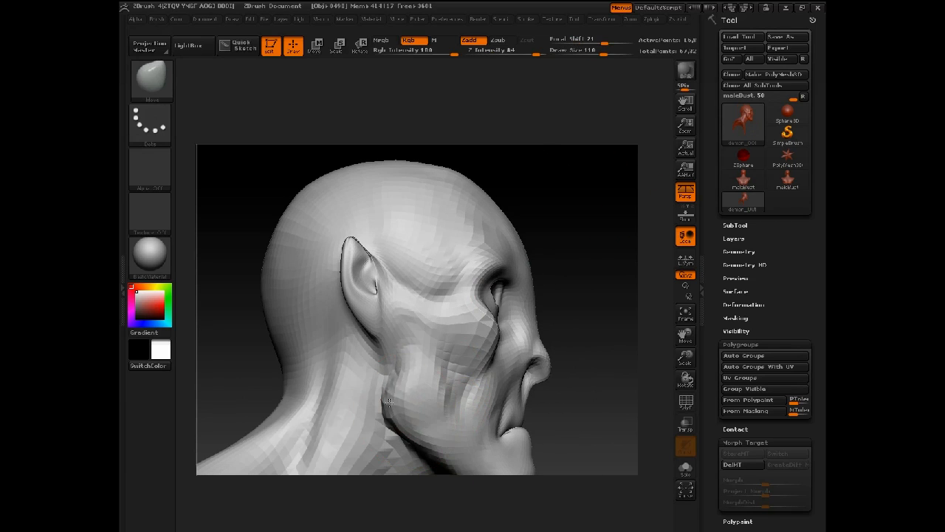
{"action": "key", "text": "bracketleft"}
{"action": "mouse_move", "coordinate": [533, 169]}
{"action": "left_mouse_down"}
{"action": "mouse_move", "coordinate": [517, 147]}
{"action": "mouse_move", "coordinate": [502, 162]}
{"action": "mouse_move", "coordinate": [491, 136]}
{"action": "mouse_move", "coordinate": [509, 152]}
{"action": "mouse_move", "coordinate": [525, 148]}
{"action": "mouse_move", "coordinate": [512, 254]}
{"action": "mouse_move", "coordinate": [581, 175]}
{"action": "mouse_move", "coordinate": [574, 158]}
{"action": "mouse_move", "coordinate": [539, 222]}
{"action": "mouse_move", "coordinate": [448, 295]}
{"action": "mouse_move", "coordinate": [525, 302]}
{"action": "mouse_move", "coordinate": [515, 293]}
{"action": "mouse_move", "coordinate": [466, 313]}
{"action": "left_mouse_up"}
{"action": "key", "text": "space"}
{"action": "key", "text": "space"}
{"action": "key", "text": "space"}
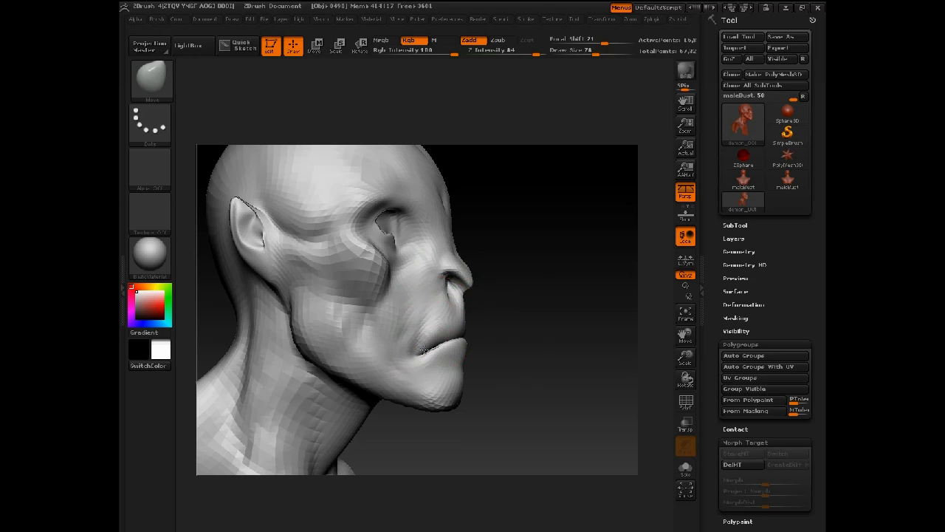
Refine the corners of the mouth from the front with the Move brush at draw size 39.
{"action": "left_click_drag", "start_coordinate": [423, 350], "coordinate": [369, 359], "text": "shift"}
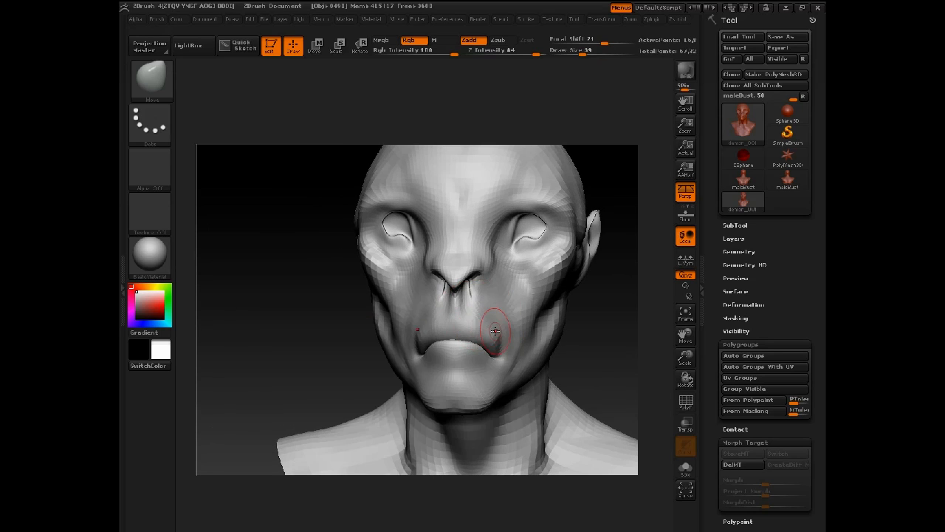
{"action": "key", "text": "space"}
{"action": "mouse_move", "coordinate": [496, 319]}
{"action": "left_mouse_down"}
{"action": "mouse_move", "coordinate": [512, 319]}
{"action": "mouse_move", "coordinate": [524, 359]}
{"action": "mouse_move", "coordinate": [584, 310]}
{"action": "mouse_move", "coordinate": [488, 276]}
{"action": "left_mouse_up"}
Build up the cheek and jaw corner below the ear with the ClayTubes brush at draw size 42.
{"action": "key", "text": "b"}
{"action": "key", "text": "c"}
{"action": "key", "text": "t"}
{"action": "key", "text": "space"}
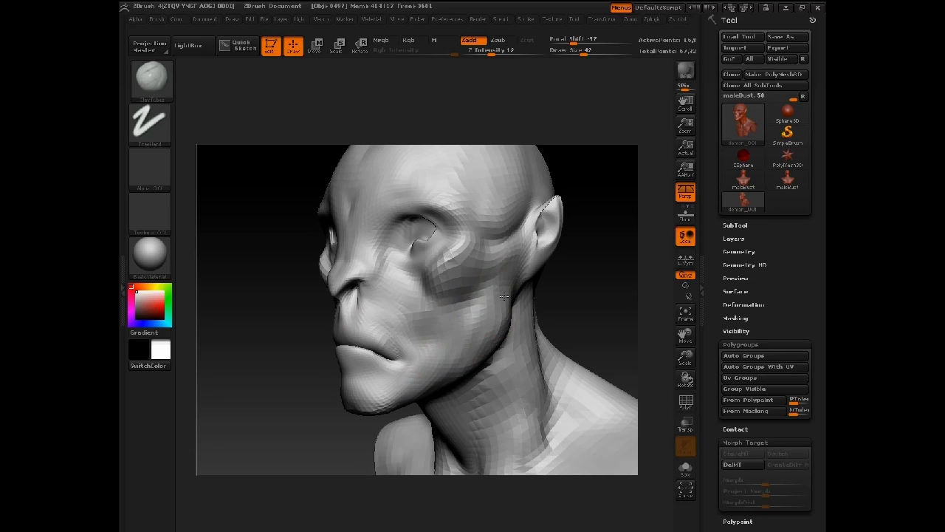
Build up and carve the neck muscles down to the collarbone with ClayTubes at draw sizes 65 and 63.
{"action": "left_click_drag", "start_coordinate": [504, 296], "coordinate": [520, 312]}
{"action": "key", "text": "space"}
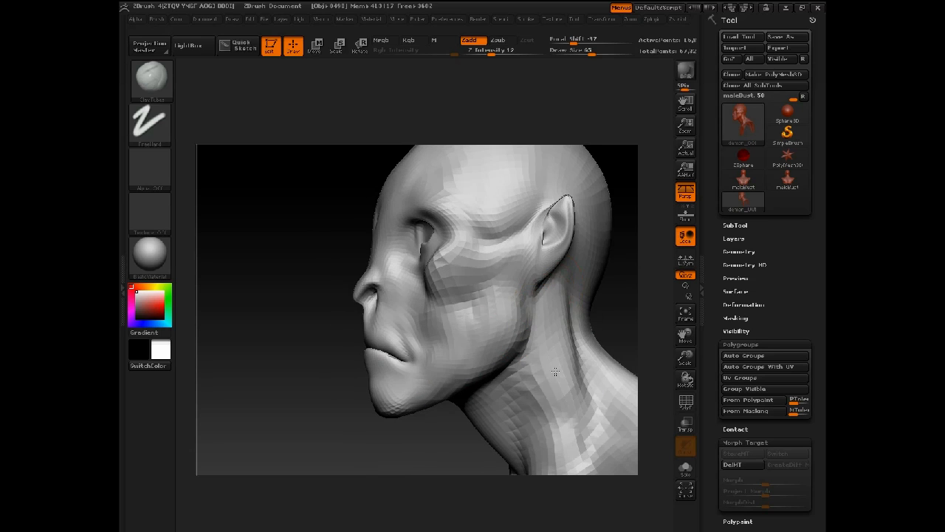
{"action": "mouse_move", "coordinate": [515, 345]}
{"action": "left_mouse_down", "text": "alt"}
{"action": "mouse_move", "coordinate": [507, 333]}
{"action": "mouse_move", "coordinate": [499, 347]}
{"action": "left_mouse_up", "text": "alt"}
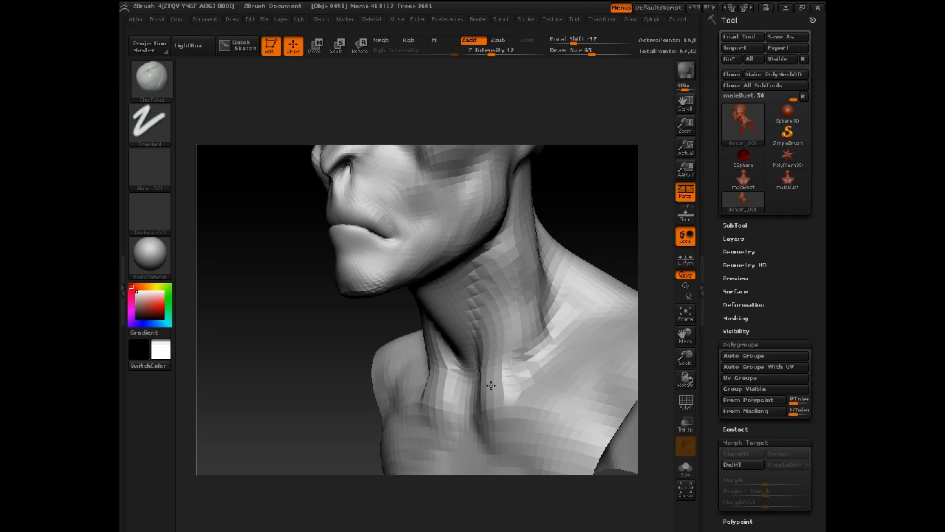
{"action": "key", "text": "space"}
{"action": "left_click_drag", "start_coordinate": [527, 305], "coordinate": [535, 318]}
{"action": "mouse_move", "coordinate": [595, 294]}
{"action": "left_mouse_down", "text": "shift"}
{"action": "mouse_move", "coordinate": [476, 373]}
{"action": "mouse_move", "coordinate": [460, 368]}
{"action": "left_mouse_up", "text": "shift"}
{"action": "key", "text": "space"}
{"action": "left_click_drag", "start_coordinate": [585, 229], "coordinate": [444, 288]}
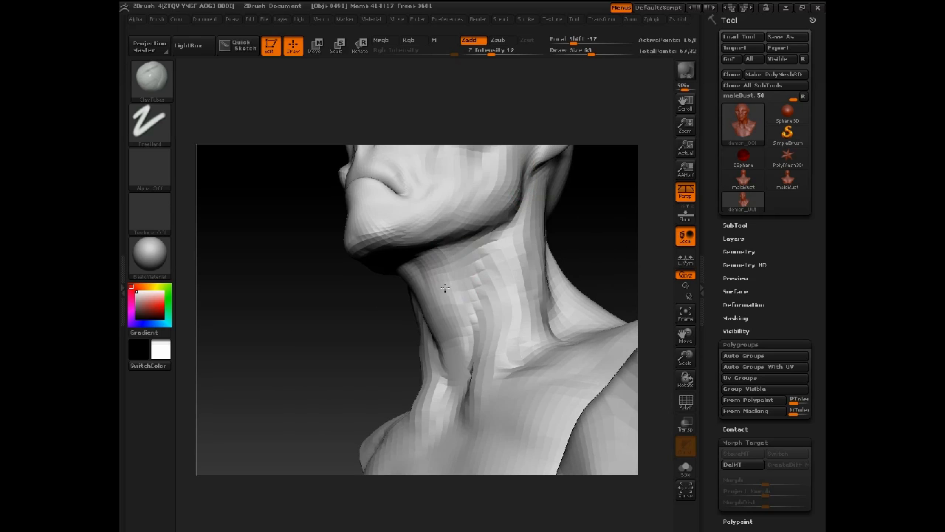
Reshape the chin and underside of the jaw with the Move brush at draw sizes 180 and 125.
{"action": "mouse_move", "coordinate": [336, 363]}
{"action": "left_mouse_down"}
{"action": "mouse_move", "coordinate": [335, 303]}
{"action": "mouse_move", "coordinate": [371, 382]}
{"action": "left_mouse_up"}
{"action": "key", "text": "space"}
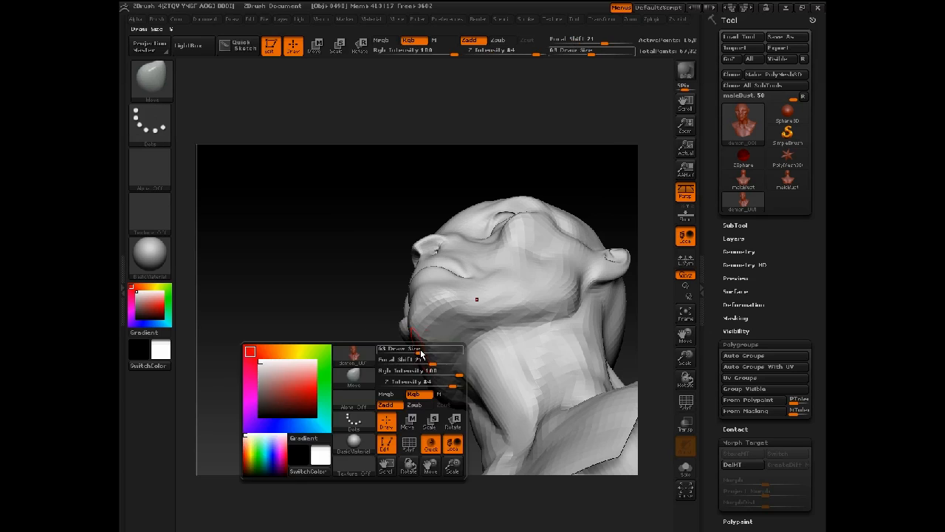
{"action": "left_click_drag", "start_coordinate": [444, 343], "coordinate": [447, 344]}
{"action": "left_click_drag", "start_coordinate": [391, 247], "coordinate": [414, 143]}
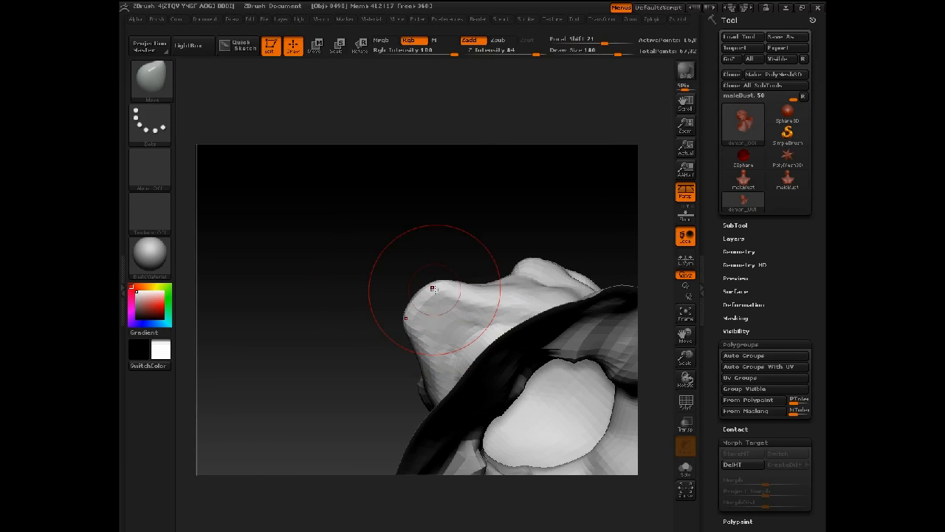
{"action": "key", "text": "space"}
{"action": "left_click_drag", "start_coordinate": [457, 303], "coordinate": [445, 302]}
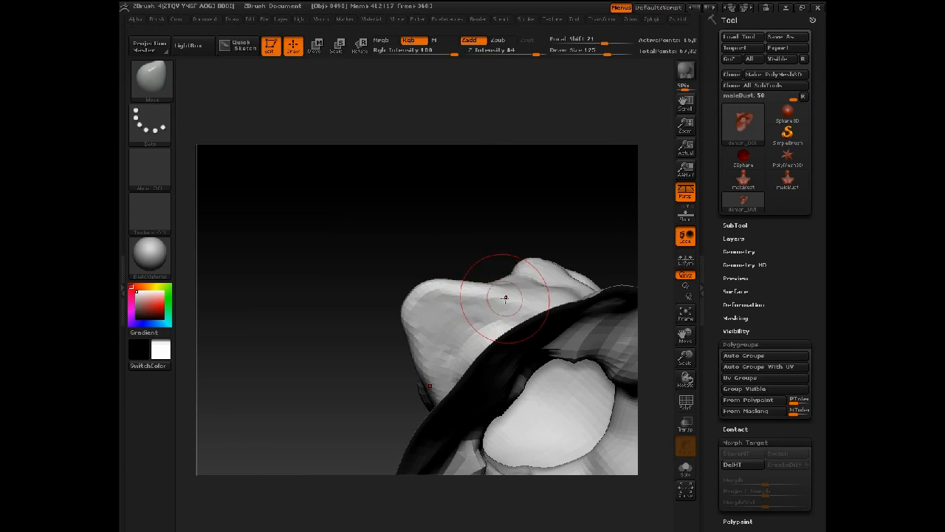
{"action": "left_click_drag", "start_coordinate": [393, 255], "coordinate": [526, 403]}
Isolate the lower jaw polygroup, mask it, restore the full bust and invert the mask so only the jaw is editable.
{"action": "left_click_drag", "start_coordinate": [353, 259], "coordinate": [334, 322]}
{"action": "left_click", "coordinate": [458, 368], "text": "ctrl+shift"}
{"action": "left_click", "coordinate": [389, 346], "text": "ctrl"}
{"action": "left_click", "coordinate": [390, 346], "text": "ctrl+shift"}
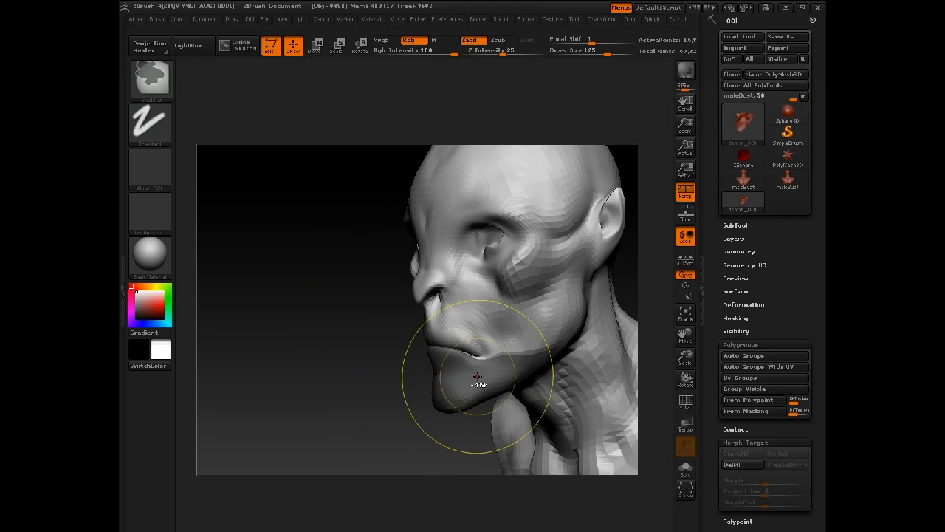
{"action": "left_click", "coordinate": [386, 398], "text": "ctrl"}
Reshape the lower lip and chin with the Move brush at draw size 86, and clear the mask.
{"action": "key", "text": "space"}
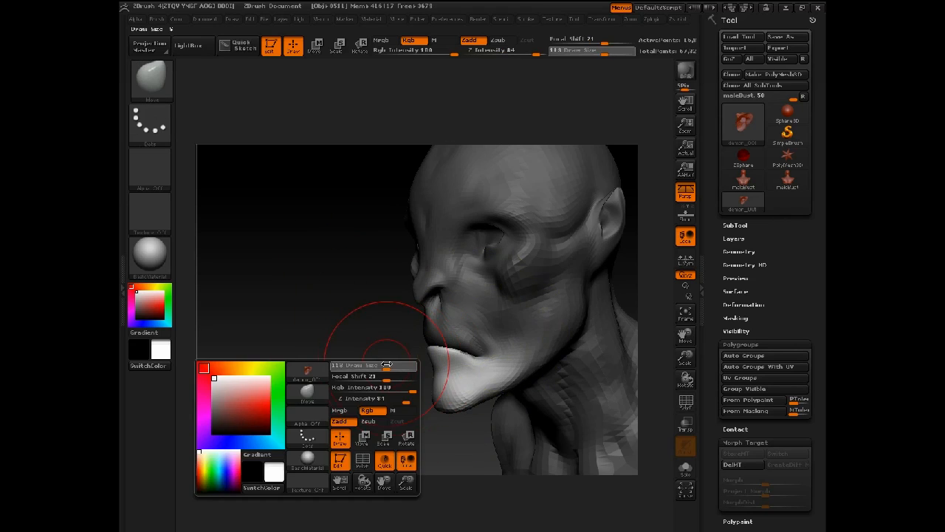
{"action": "left_click_drag", "start_coordinate": [387, 365], "coordinate": [377, 365]}
{"action": "mouse_move", "coordinate": [396, 355]}
{"action": "left_mouse_down"}
{"action": "mouse_move", "coordinate": [363, 353]}
{"action": "mouse_move", "coordinate": [384, 355]}
{"action": "mouse_move", "coordinate": [369, 413]}
{"action": "left_mouse_up"}
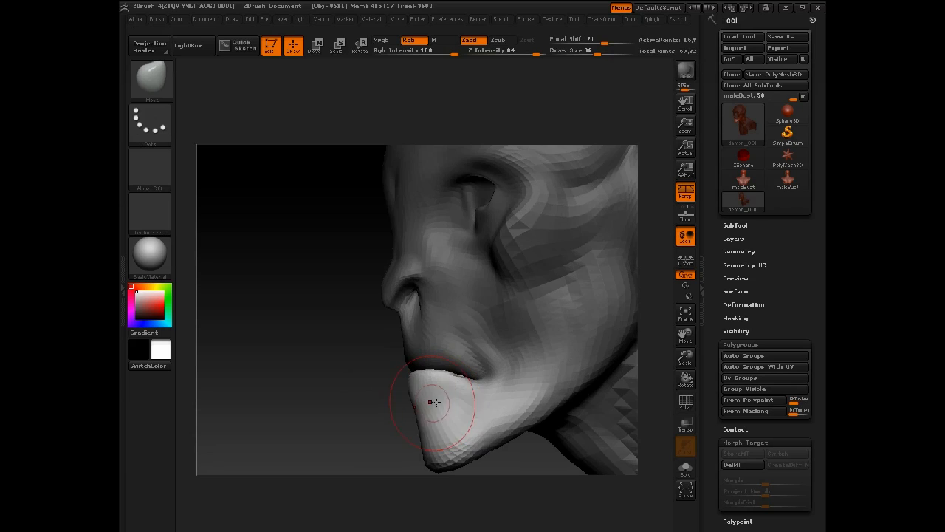
{"action": "mouse_move", "coordinate": [434, 401]}
{"action": "left_mouse_down"}
{"action": "mouse_move", "coordinate": [466, 381]}
{"action": "mouse_move", "coordinate": [418, 413]}
{"action": "mouse_move", "coordinate": [458, 387]}
{"action": "left_mouse_up"}
{"action": "left_click_drag", "start_coordinate": [572, 360], "coordinate": [545, 356]}
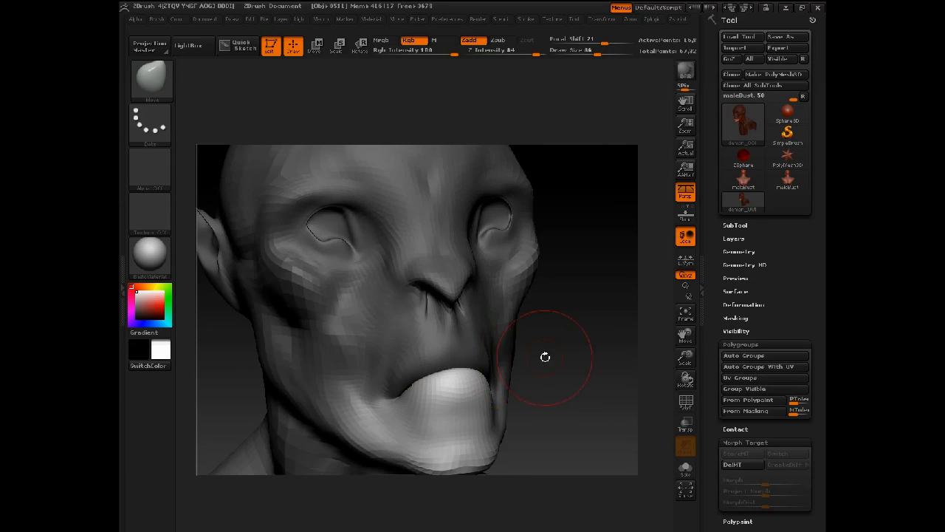
{"action": "left_click_drag", "start_coordinate": [548, 398], "coordinate": [547, 369], "text": "alt"}
{"action": "left_click_drag", "start_coordinate": [544, 385], "coordinate": [550, 396], "text": "ctrl"}
{"action": "mouse_move", "coordinate": [570, 350]}
{"action": "left_mouse_down"}
{"action": "mouse_move", "coordinate": [510, 305]}
{"action": "mouse_move", "coordinate": [540, 291]}
{"action": "left_mouse_up"}
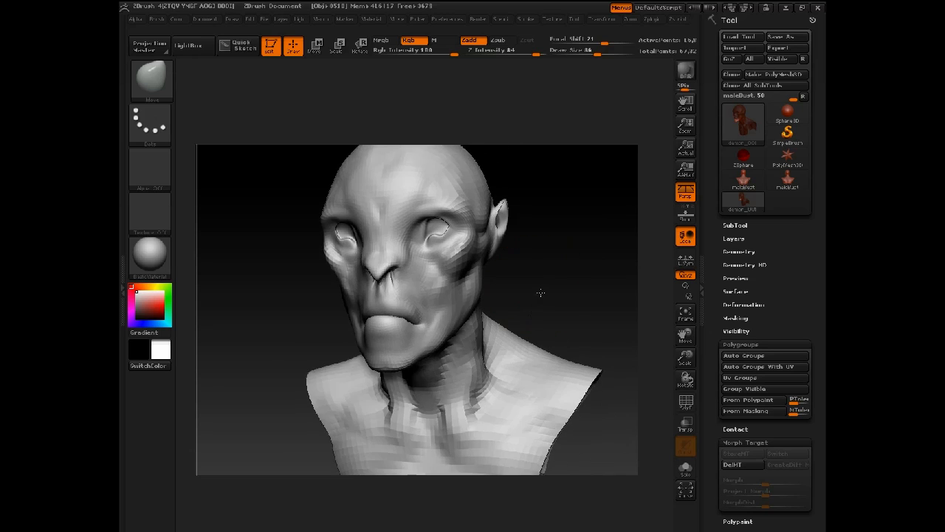
Isolate and mask the lower jaw, show the whole bust again and switch to the Move brush.
{"action": "key", "text": "space"}
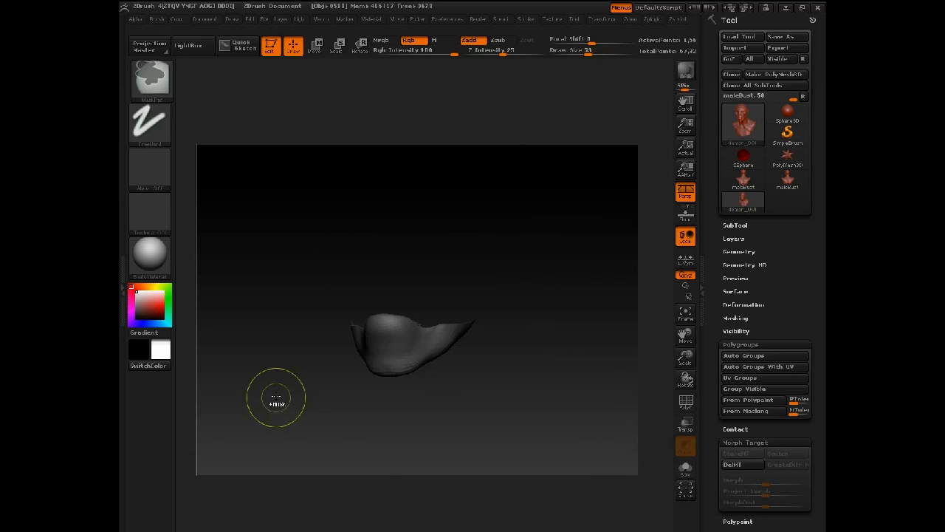
{"action": "left_click", "coordinate": [276, 398], "text": "ctrl+shift"}
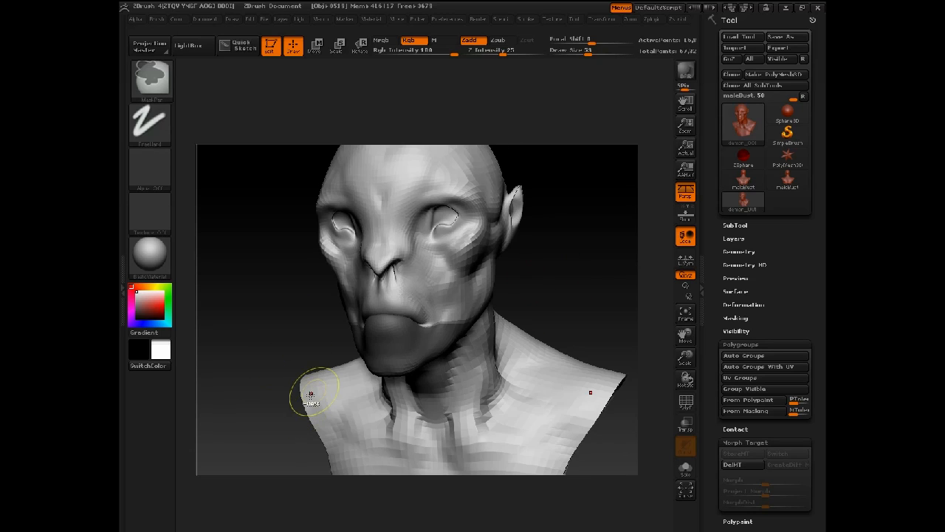
{"action": "key", "text": "b"}
{"action": "key", "text": "m"}
{"action": "key", "text": "v"}
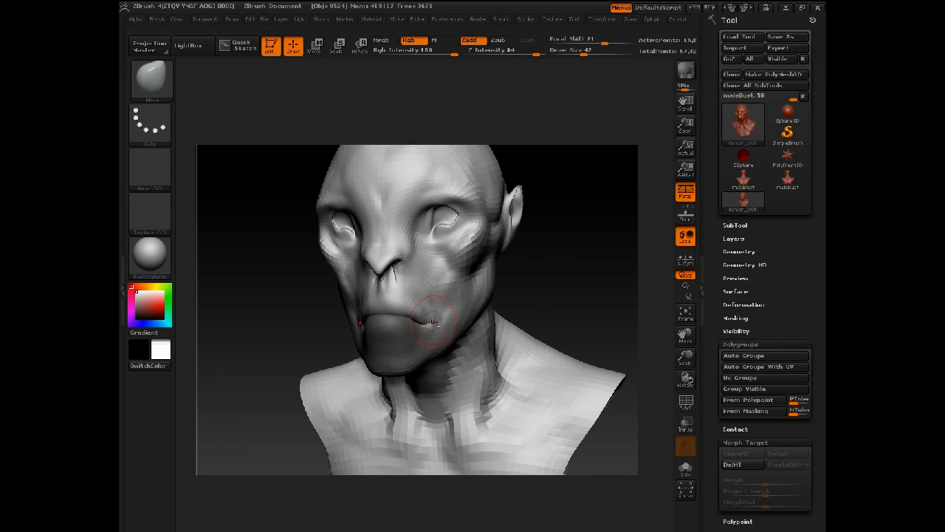
Adjust the lips and mouth profile around the masked area with the Move brush at draw sizes 42, 138 and 65.
{"action": "key", "text": "space"}
{"action": "left_click_drag", "start_coordinate": [433, 322], "coordinate": [437, 324]}
{"action": "mouse_move", "coordinate": [496, 275]}
{"action": "left_mouse_down"}
{"action": "mouse_move", "coordinate": [525, 303]}
{"action": "mouse_move", "coordinate": [548, 304]}
{"action": "left_mouse_up"}
{"action": "key", "text": "space"}
{"action": "left_click_drag", "start_coordinate": [467, 299], "coordinate": [476, 300]}
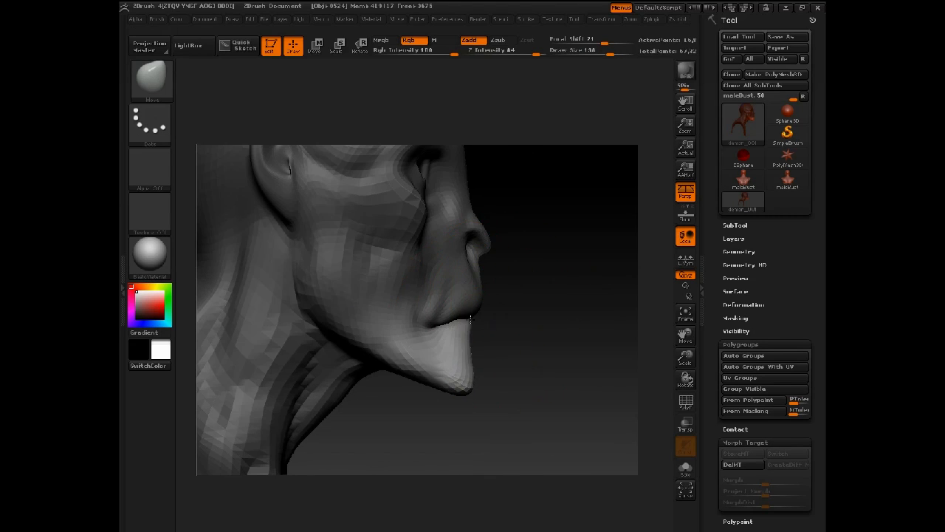
{"action": "left_click_drag", "start_coordinate": [508, 320], "coordinate": [437, 327]}
{"action": "left_click_drag", "start_coordinate": [562, 304], "coordinate": [584, 303]}
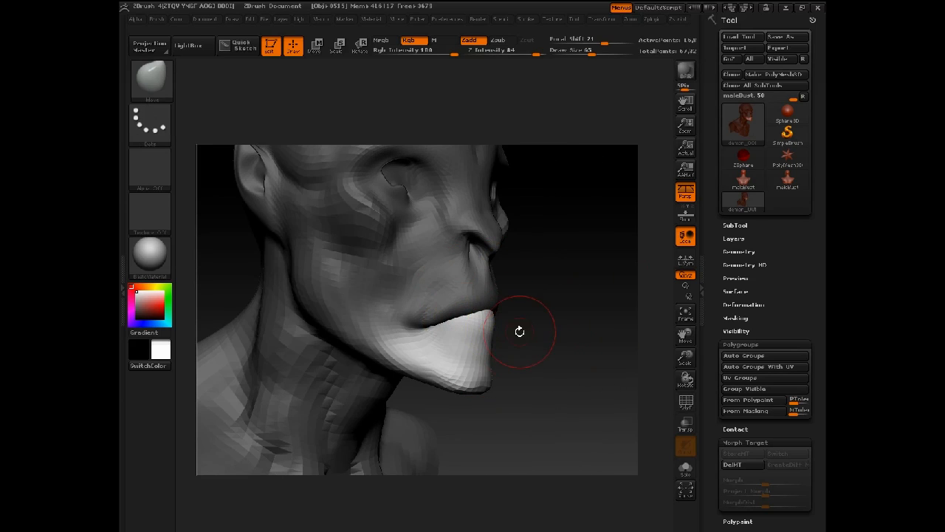
Shape the middle of the lower lip with the Move brush at draw size 103, and clear the mask.
{"action": "key", "text": "space"}
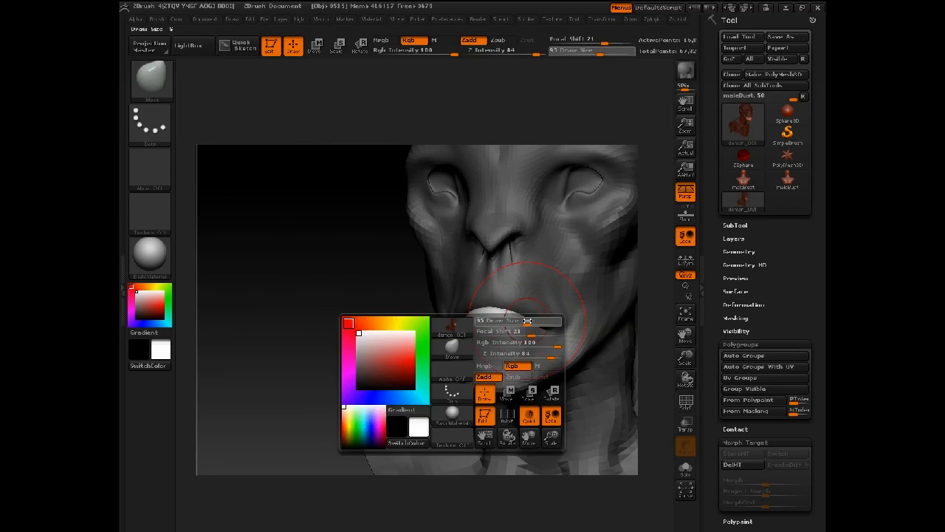
{"action": "left_click_drag", "start_coordinate": [526, 321], "coordinate": [546, 330]}
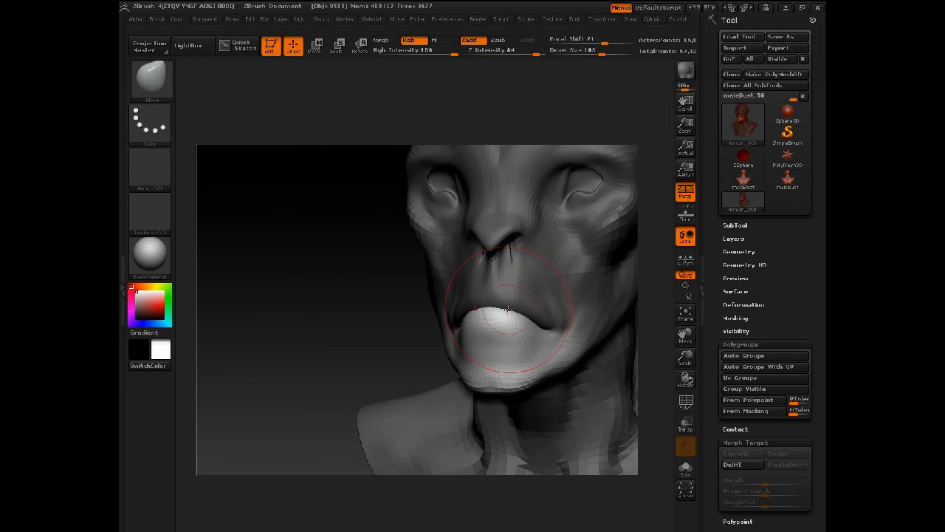
{"action": "mouse_move", "coordinate": [375, 325]}
{"action": "left_mouse_down", "text": "ctrl"}
{"action": "mouse_move", "coordinate": [393, 334]}
{"action": "mouse_move", "coordinate": [372, 277]}
{"action": "mouse_move", "coordinate": [361, 347]}
{"action": "left_mouse_up", "text": "ctrl"}
Refine the nose and mouth area from several angles with the Move brush at draw size 99.
{"action": "mouse_move", "coordinate": [362, 352]}
{"action": "left_mouse_down"}
{"action": "mouse_move", "coordinate": [461, 354]}
{"action": "mouse_move", "coordinate": [459, 376]}
{"action": "mouse_move", "coordinate": [480, 370]}
{"action": "left_mouse_up"}
{"action": "key", "text": "space"}
{"action": "key", "text": "space"}
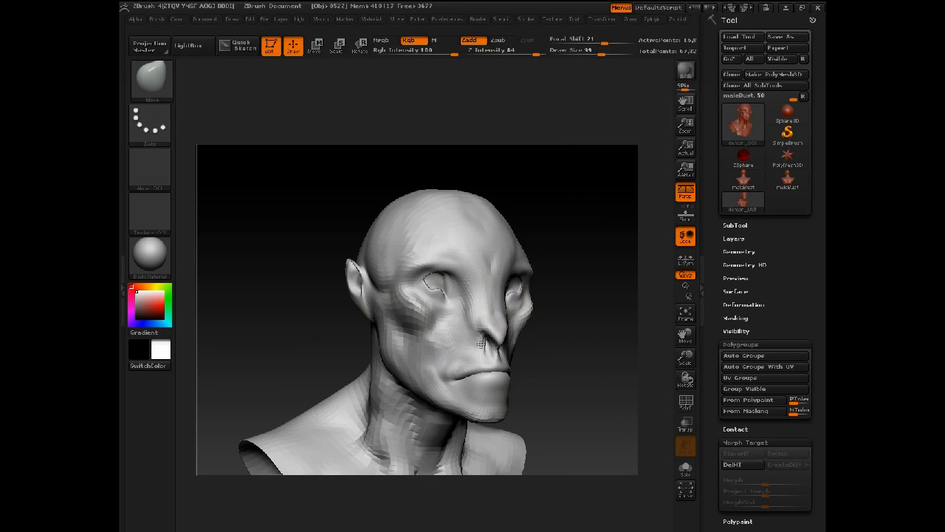
{"action": "left_click_drag", "start_coordinate": [575, 325], "coordinate": [469, 299]}
{"action": "left_click_drag", "start_coordinate": [549, 171], "coordinate": [460, 262]}
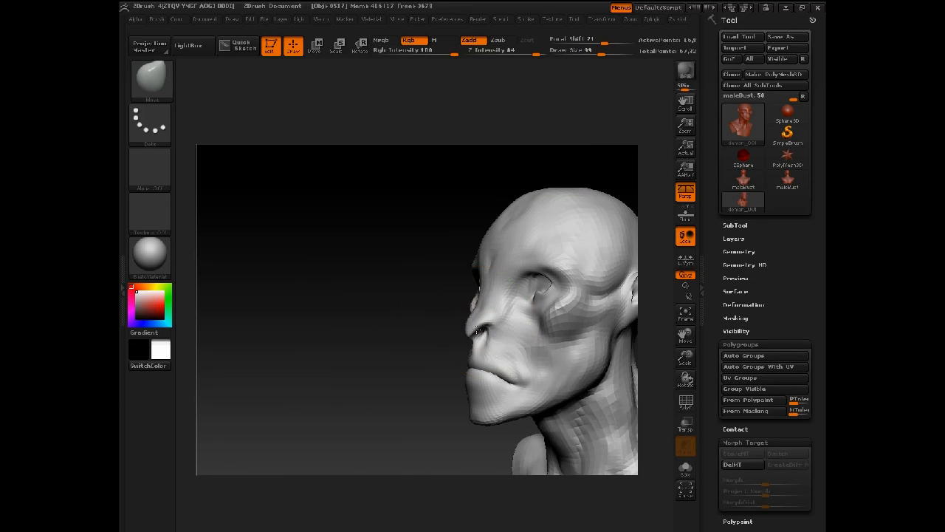
{"action": "left_click_drag", "start_coordinate": [474, 330], "coordinate": [561, 355]}
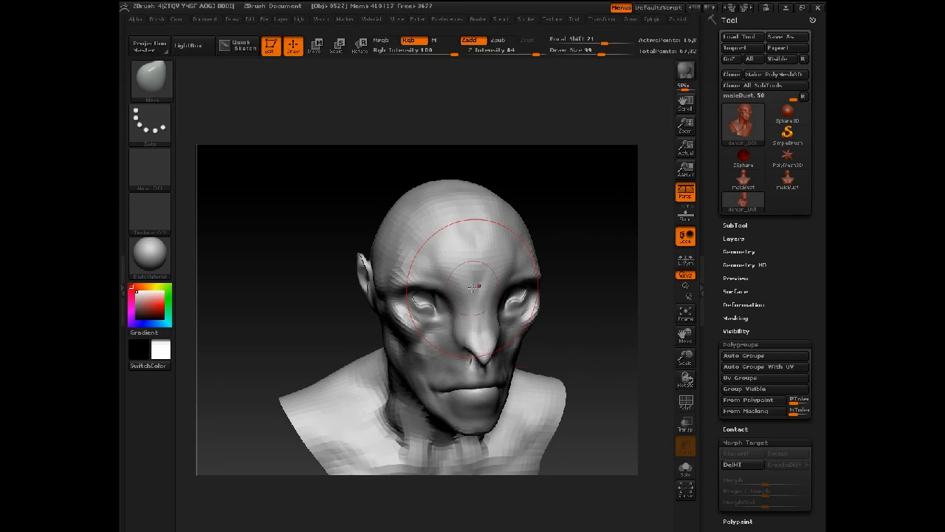
Adjust the eye sockets with the Move brush at draw size 42 and focal shift -11.
{"action": "key", "text": "space"}
{"action": "left_click_drag", "start_coordinate": [451, 308], "coordinate": [434, 301]}
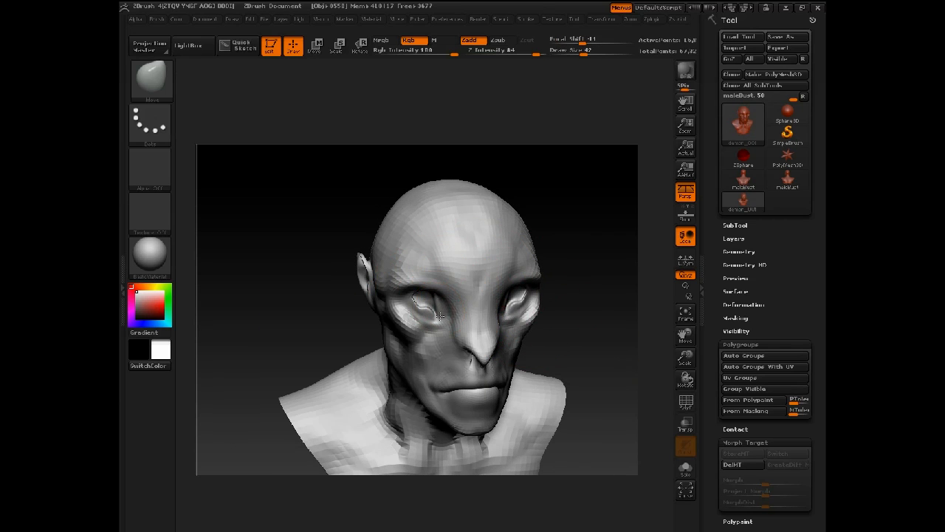
{"action": "left_click_drag", "start_coordinate": [511, 149], "coordinate": [527, 294]}
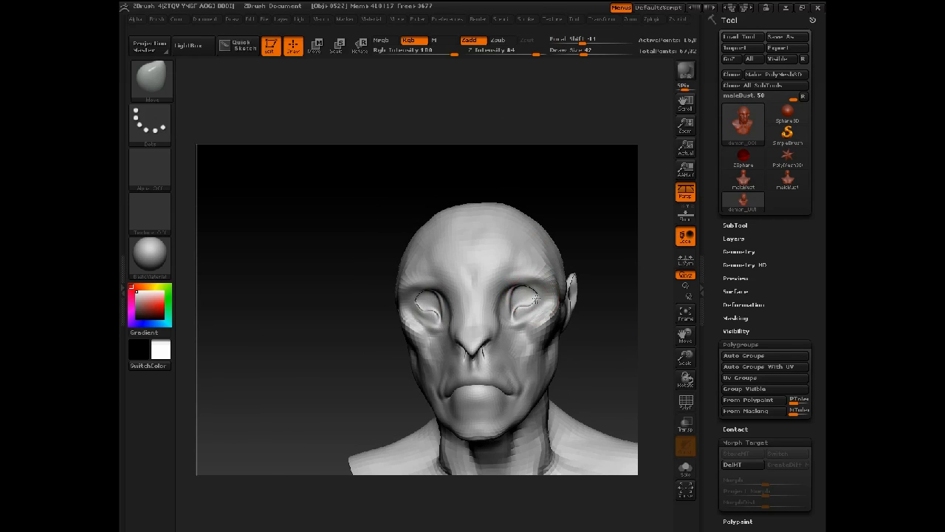
{"action": "mouse_move", "coordinate": [594, 242]}
{"action": "left_mouse_down"}
{"action": "mouse_move", "coordinate": [527, 258]}
{"action": "mouse_move", "coordinate": [553, 233]}
{"action": "mouse_move", "coordinate": [551, 255]}
{"action": "left_mouse_up"}
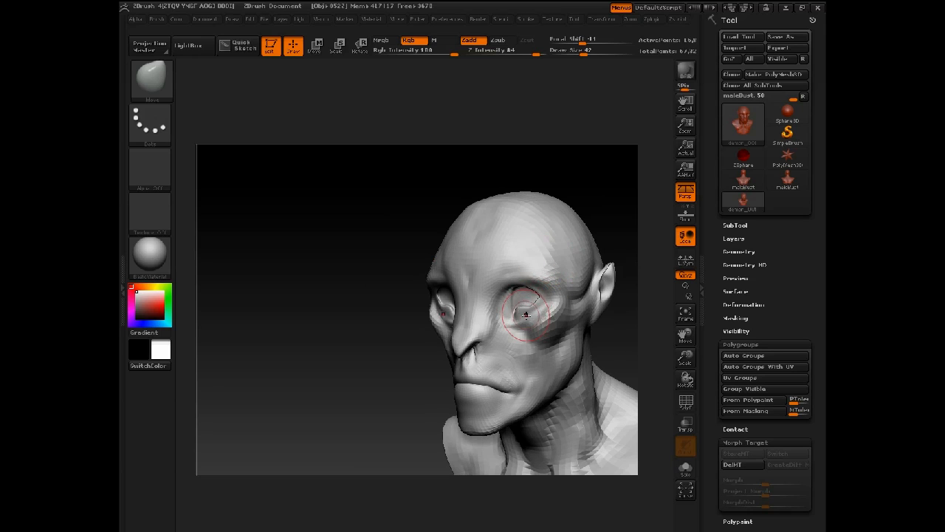
Sculpt the eyelids and inner eye sockets with the Standard brush at draw size 24.
{"action": "key", "text": "b"}
{"action": "key", "text": "s"}
{"action": "key", "text": "t"}
{"action": "key", "text": "space"}
{"action": "left_click_drag", "start_coordinate": [528, 296], "coordinate": [524, 295]}
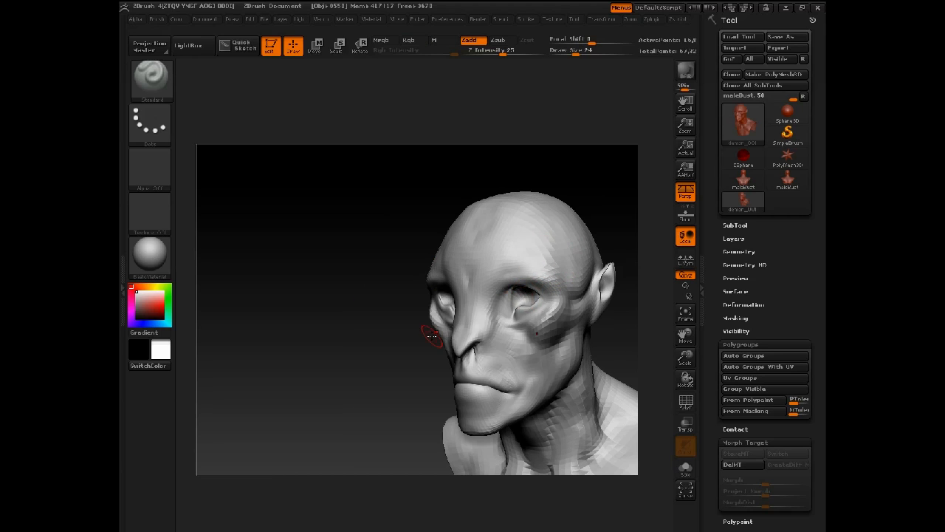
{"action": "mouse_move", "coordinate": [431, 336]}
{"action": "left_mouse_down"}
{"action": "mouse_move", "coordinate": [380, 352]}
{"action": "mouse_move", "coordinate": [544, 185]}
{"action": "mouse_move", "coordinate": [593, 256]}
{"action": "mouse_move", "coordinate": [604, 250]}
{"action": "mouse_move", "coordinate": [559, 308]}
{"action": "mouse_move", "coordinate": [479, 301]}
{"action": "mouse_move", "coordinate": [420, 369]}
{"action": "left_mouse_up"}
Sculpt fine wrinkles on the brow and bridge of the nose with the Standard brush at draw size 7.
{"action": "key", "text": "space"}
{"action": "left_click_drag", "start_coordinate": [471, 310], "coordinate": [460, 310]}
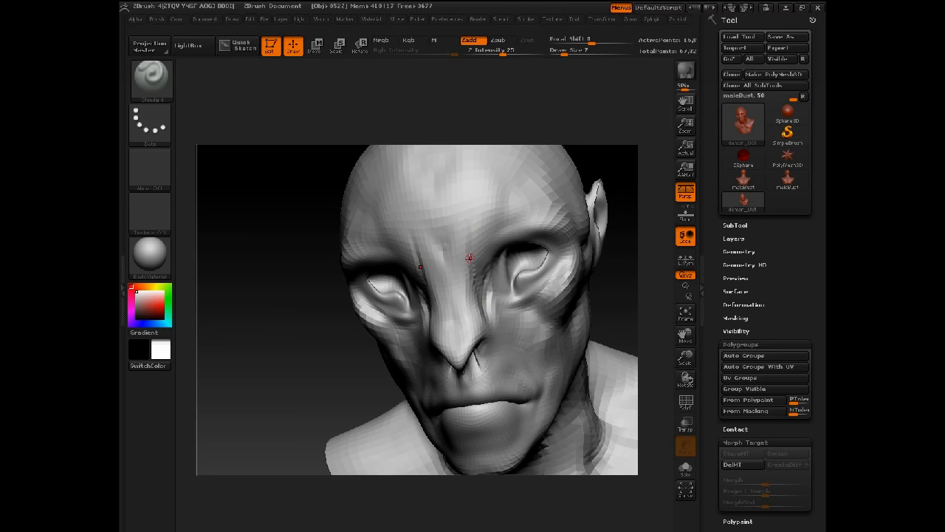
{"action": "left_click_drag", "start_coordinate": [469, 258], "coordinate": [446, 214]}
{"action": "left_click_drag", "start_coordinate": [546, 186], "coordinate": [471, 360]}
{"action": "left_click_drag", "start_coordinate": [478, 441], "coordinate": [470, 464]}
Add fine creases to the cheek and around the corner of the mouth with the Standard brush.
{"action": "left_click_drag", "start_coordinate": [251, 443], "coordinate": [253, 289], "text": "alt"}
{"action": "left_click_drag", "start_coordinate": [235, 391], "coordinate": [403, 384]}
{"action": "right_click", "coordinate": [304, 254]}
{"action": "left_click_drag", "start_coordinate": [310, 293], "coordinate": [309, 331]}
{"action": "right_click", "coordinate": [288, 282]}
{"action": "left_click", "coordinate": [289, 283]}
{"action": "right_click", "coordinate": [298, 258]}
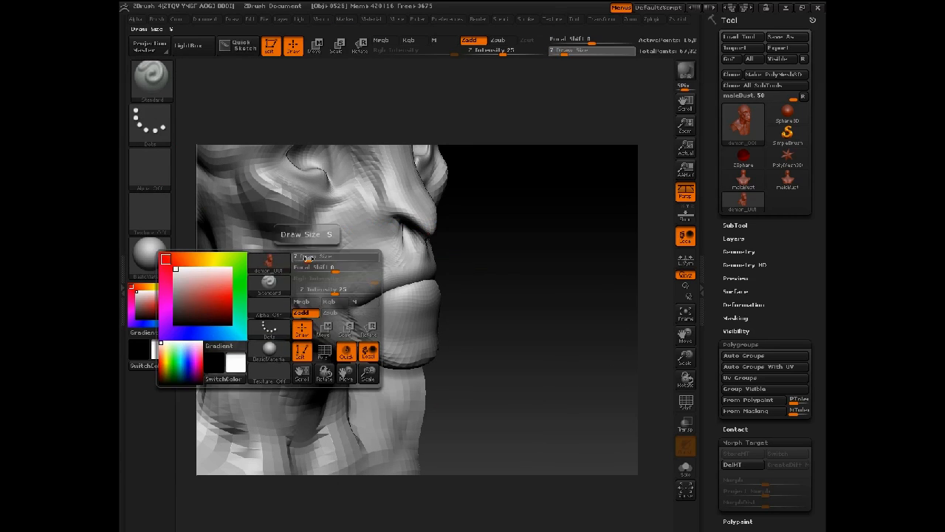
{"action": "left_click", "coordinate": [314, 260]}
Sculpt diagonal ridges across the upper chest with the Standard brush at draw size 21.
{"action": "mouse_move", "coordinate": [574, 353]}
{"action": "left_mouse_down"}
{"action": "mouse_move", "coordinate": [514, 332]}
{"action": "mouse_move", "coordinate": [525, 270]}
{"action": "mouse_move", "coordinate": [598, 247]}
{"action": "mouse_move", "coordinate": [595, 295]}
{"action": "left_mouse_up"}
{"action": "left_click_drag", "start_coordinate": [405, 332], "coordinate": [342, 406]}
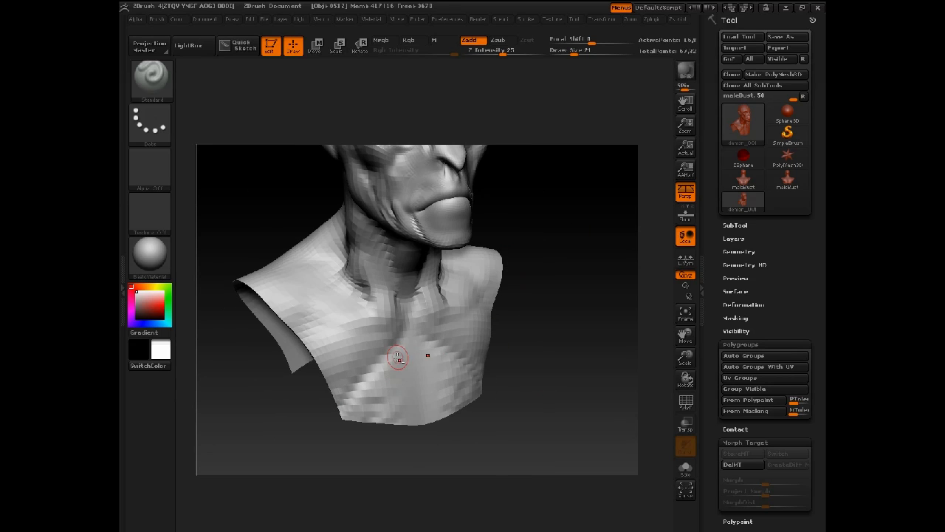
{"action": "left_click_drag", "start_coordinate": [412, 398], "coordinate": [427, 413]}
{"action": "mouse_move", "coordinate": [534, 334]}
{"action": "left_mouse_down", "text": "alt"}
{"action": "mouse_move", "coordinate": [536, 397]}
{"action": "mouse_move", "coordinate": [499, 378]}
{"action": "left_mouse_up", "text": "alt"}
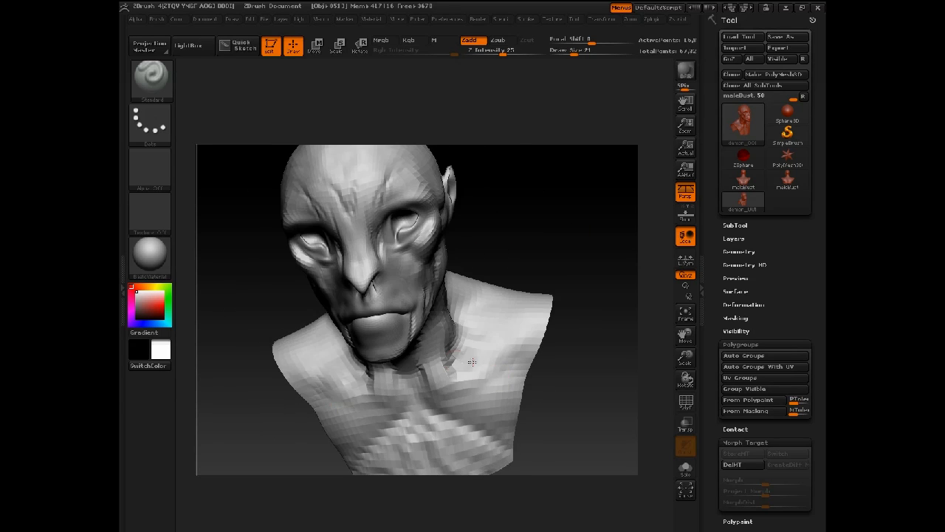
Sculpt muscle strands along the side and back of the neck with the Standard brush at draw size 21.
{"action": "mouse_move", "coordinate": [567, 310]}
{"action": "left_mouse_down"}
{"action": "mouse_move", "coordinate": [505, 332]}
{"action": "mouse_move", "coordinate": [459, 326]}
{"action": "left_mouse_up"}
{"action": "left_click_drag", "start_coordinate": [517, 239], "coordinate": [366, 326]}
{"action": "left_click_drag", "start_coordinate": [310, 338], "coordinate": [396, 330]}
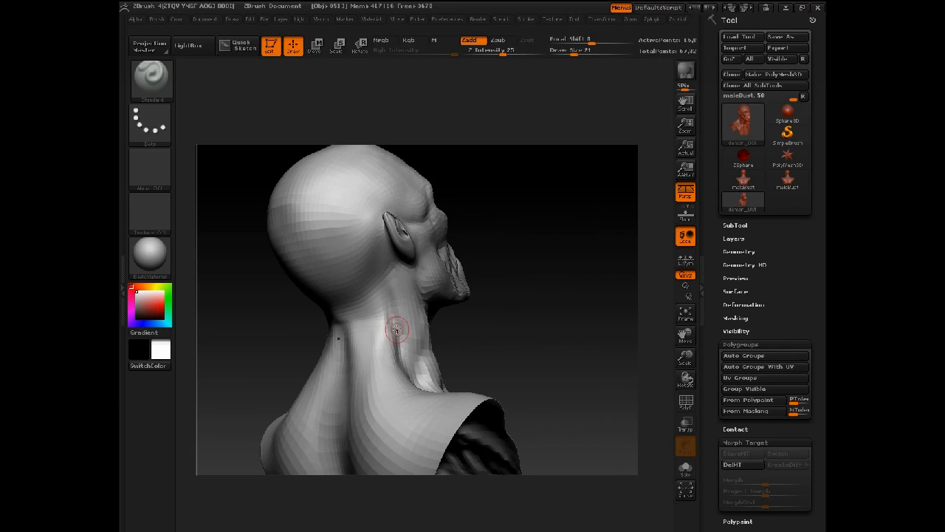
{"action": "left_click_drag", "start_coordinate": [398, 285], "coordinate": [394, 351]}
{"action": "left_click_drag", "start_coordinate": [380, 291], "coordinate": [372, 374]}
{"action": "left_click_drag", "start_coordinate": [366, 328], "coordinate": [365, 384]}
{"action": "mouse_move", "coordinate": [517, 193]}
{"action": "left_mouse_down", "text": "alt"}
{"action": "mouse_move", "coordinate": [508, 304]}
{"action": "mouse_move", "coordinate": [410, 391]}
{"action": "left_mouse_up", "text": "alt"}
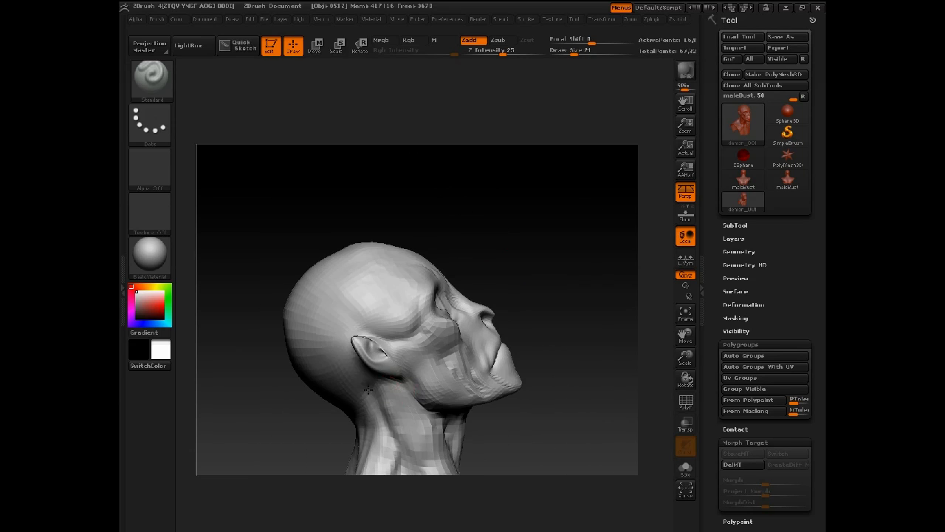
{"action": "mouse_move", "coordinate": [258, 399]}
{"action": "left_mouse_down"}
{"action": "mouse_move", "coordinate": [367, 390]}
{"action": "mouse_move", "coordinate": [460, 287]}
{"action": "mouse_move", "coordinate": [506, 214]}
{"action": "mouse_move", "coordinate": [590, 175]}
{"action": "mouse_move", "coordinate": [618, 241]}
{"action": "left_mouse_up"}
Build up the cheekbone and cheek below the eye with the ClayTubes brush at draw size 41.
{"action": "key", "text": "2"}
{"action": "key", "text": "space"}
{"action": "left_click_drag", "start_coordinate": [434, 358], "coordinate": [442, 358]}
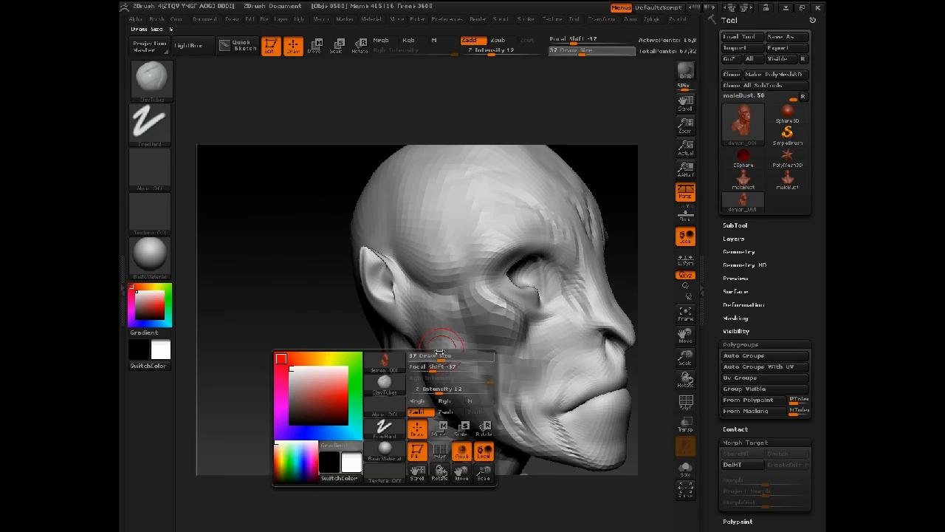
{"action": "mouse_move", "coordinate": [467, 319]}
{"action": "left_mouse_down"}
{"action": "mouse_move", "coordinate": [429, 314]}
{"action": "mouse_move", "coordinate": [482, 322]}
{"action": "mouse_move", "coordinate": [558, 383]}
{"action": "left_mouse_up"}
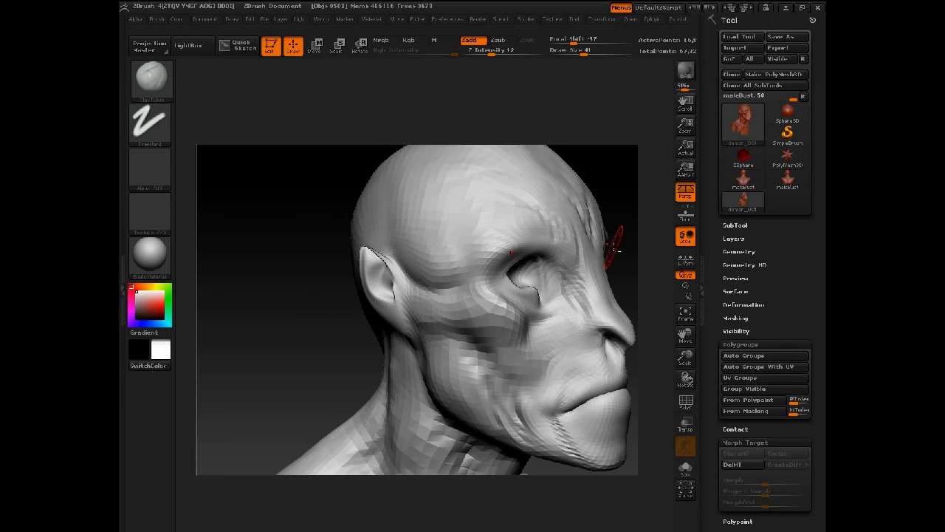
{"action": "mouse_move", "coordinate": [617, 236]}
{"action": "left_mouse_down"}
{"action": "mouse_move", "coordinate": [536, 217]}
{"action": "mouse_move", "coordinate": [554, 226]}
{"action": "mouse_move", "coordinate": [547, 224]}
{"action": "left_mouse_up"}
Save the tool as a new version named demon_002 in the demon folder.
{"action": "left_click", "coordinate": [781, 36]}
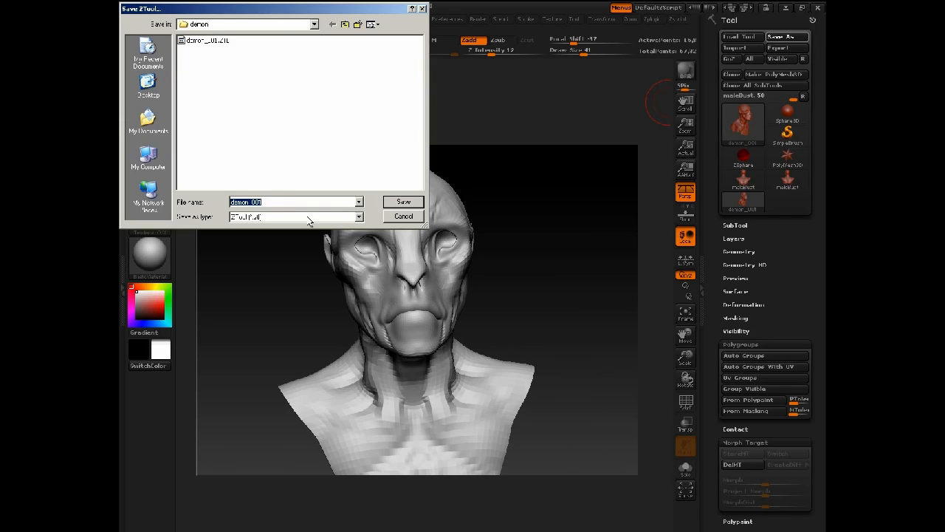
{"action": "type", "text": "2"}
{"action": "key", "text": "Return"}
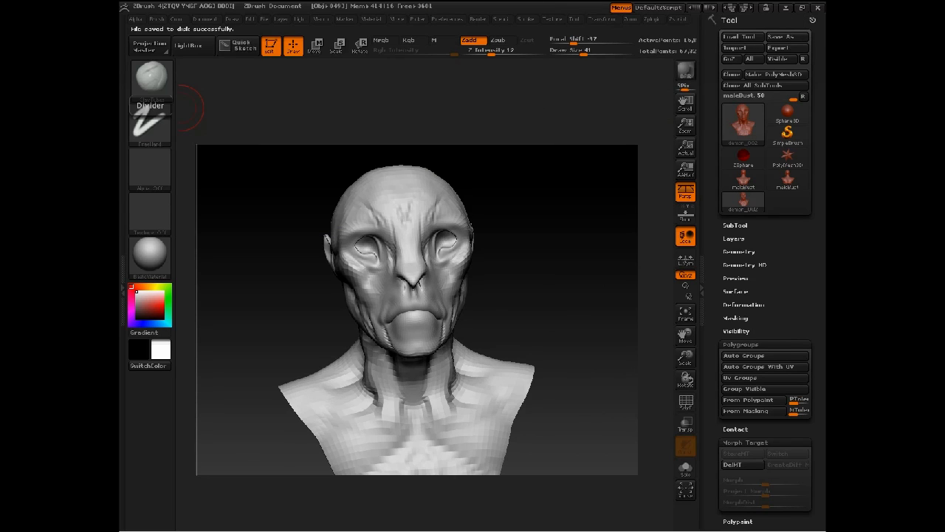
{"action": "key", "text": "alt+Tab"}
{"action": "key", "text": "alt+Tab"}
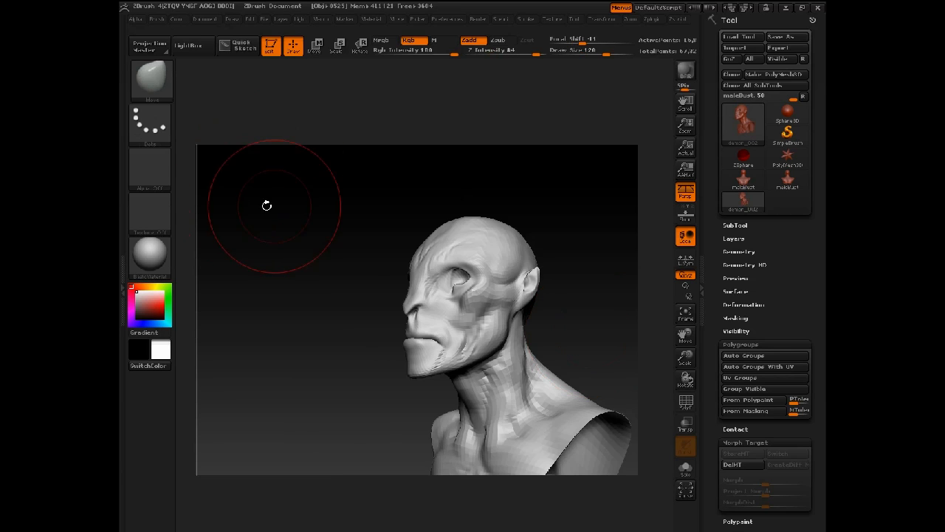
Mask the forehead up to the crown with a draw size of 47 and invert the mask.
{"action": "mouse_move", "coordinate": [267, 206]}
{"action": "left_mouse_down"}
{"action": "mouse_move", "coordinate": [329, 188]}
{"action": "mouse_move", "coordinate": [307, 202]}
{"action": "mouse_move", "coordinate": [266, 205]}
{"action": "left_mouse_up"}
{"action": "key", "text": "space"}
{"action": "left_click_drag", "start_coordinate": [446, 226], "coordinate": [440, 227]}
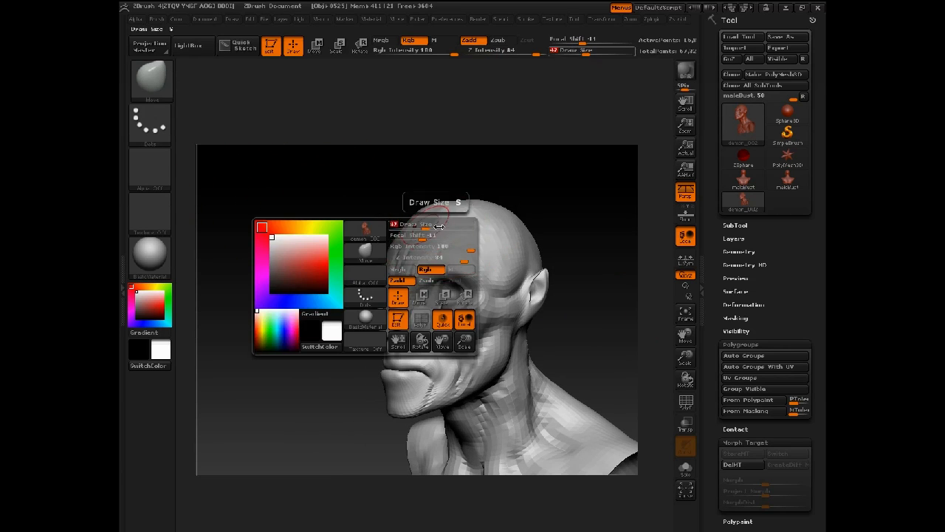
{"action": "left_click", "coordinate": [454, 218], "text": "ctrl"}
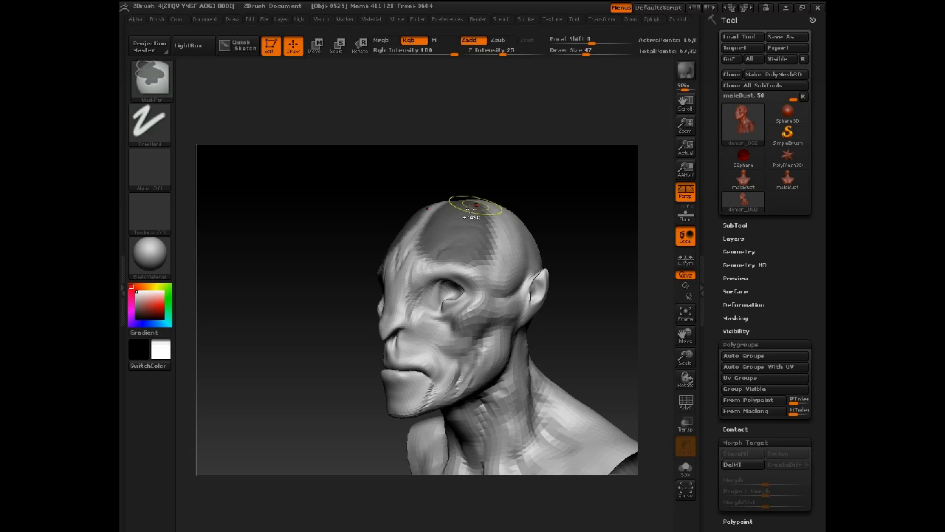
{"action": "left_click_drag", "start_coordinate": [511, 172], "coordinate": [464, 162]}
{"action": "left_click", "coordinate": [465, 162], "text": "ctrl"}
Push the crown upward and reshape the forehead profile with the Move brush.
{"action": "key", "text": "space"}
{"action": "left_click_drag", "start_coordinate": [449, 215], "coordinate": [479, 215]}
{"action": "mouse_move", "coordinate": [471, 210]}
{"action": "left_mouse_down"}
{"action": "mouse_move", "coordinate": [475, 148]}
{"action": "mouse_move", "coordinate": [467, 175]}
{"action": "mouse_move", "coordinate": [478, 180]}
{"action": "left_mouse_up"}
{"action": "left_click_drag", "start_coordinate": [367, 202], "coordinate": [444, 195]}
{"action": "mouse_move", "coordinate": [542, 177]}
{"action": "left_mouse_down"}
{"action": "mouse_move", "coordinate": [510, 172]}
{"action": "mouse_move", "coordinate": [622, 173]}
{"action": "mouse_move", "coordinate": [560, 172]}
{"action": "mouse_move", "coordinate": [501, 156]}
{"action": "mouse_move", "coordinate": [472, 171]}
{"action": "left_mouse_up"}
{"action": "key", "text": "b"}
{"action": "key", "text": "m"}
{"action": "key", "text": "v"}
{"action": "key", "text": "space"}
{"action": "left_click_drag", "start_coordinate": [332, 200], "coordinate": [366, 219]}
{"action": "key", "text": "space"}
{"action": "mouse_move", "coordinate": [370, 227]}
{"action": "left_mouse_down"}
{"action": "mouse_move", "coordinate": [344, 226]}
{"action": "mouse_move", "coordinate": [362, 252]}
{"action": "mouse_move", "coordinate": [371, 243]}
{"action": "left_mouse_up"}
Build up the forehead and upper temple with the ClayTubes brush at draw size 47.
{"action": "key", "text": "b"}
{"action": "key", "text": "c"}
{"action": "key", "text": "t"}
{"action": "key", "text": "space"}
{"action": "key", "text": "space"}
{"action": "left_click_drag", "start_coordinate": [448, 188], "coordinate": [423, 220]}
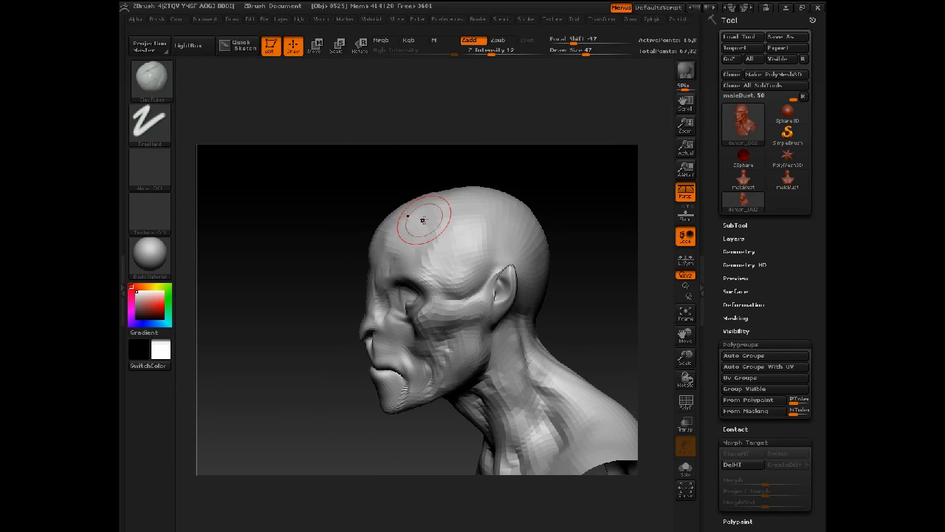
Pull the rear crown of the skull up into a higher dome with the Move brush at draw sizes 101 and 151.
{"action": "key", "text": "b"}
{"action": "key", "text": "m"}
{"action": "key", "text": "v"}
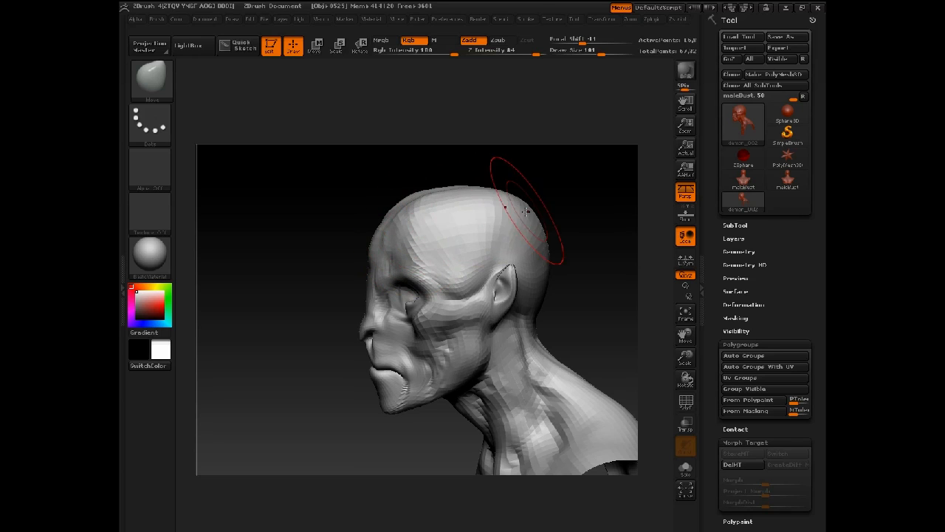
{"action": "mouse_move", "coordinate": [525, 212]}
{"action": "left_mouse_down"}
{"action": "mouse_move", "coordinate": [529, 187]}
{"action": "mouse_move", "coordinate": [499, 188]}
{"action": "mouse_move", "coordinate": [513, 190]}
{"action": "mouse_move", "coordinate": [505, 179]}
{"action": "left_mouse_up"}
{"action": "key", "text": "bracketright"}
{"action": "left_click_drag", "start_coordinate": [412, 178], "coordinate": [458, 187]}
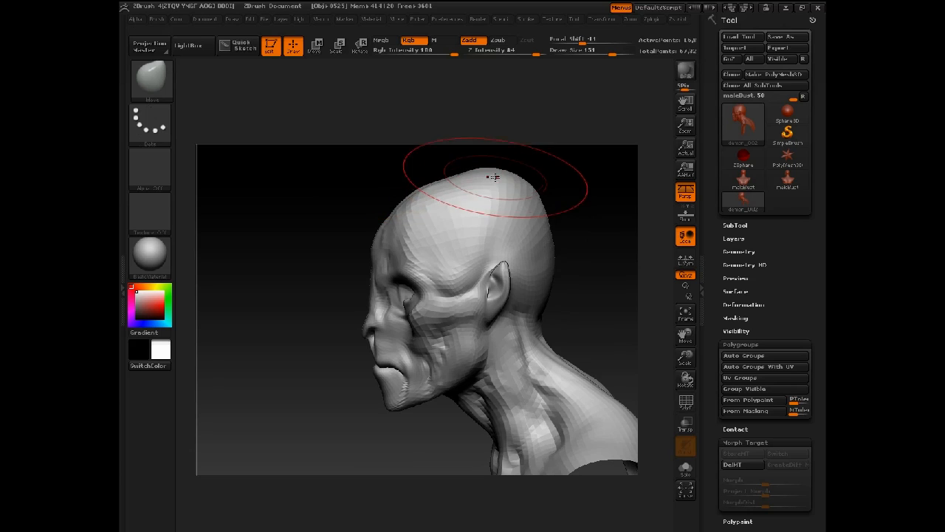
{"action": "mouse_move", "coordinate": [553, 199]}
{"action": "left_mouse_down"}
{"action": "mouse_move", "coordinate": [530, 160]}
{"action": "mouse_move", "coordinate": [549, 263]}
{"action": "mouse_move", "coordinate": [586, 234]}
{"action": "mouse_move", "coordinate": [570, 162]}
{"action": "mouse_move", "coordinate": [545, 176]}
{"action": "left_mouse_up"}
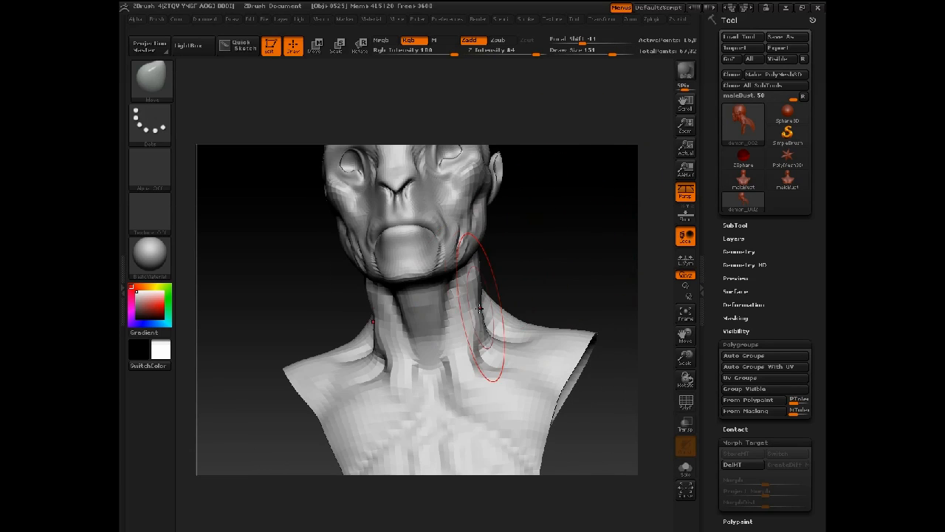
Adjust the sides of the neck and the shoulders with the Move brush at draw size 99.
{"action": "left_click_drag", "start_coordinate": [483, 308], "coordinate": [491, 319]}
{"action": "key", "text": "bracketleft"}
{"action": "mouse_move", "coordinate": [468, 367]}
{"action": "left_mouse_down"}
{"action": "mouse_move", "coordinate": [476, 377]}
{"action": "mouse_move", "coordinate": [534, 347]}
{"action": "left_mouse_up"}
{"action": "mouse_move", "coordinate": [610, 319]}
{"action": "left_mouse_down"}
{"action": "mouse_move", "coordinate": [563, 337]}
{"action": "mouse_move", "coordinate": [557, 385]}
{"action": "left_mouse_up"}
{"action": "left_click_drag", "start_coordinate": [553, 364], "coordinate": [541, 382]}
{"action": "mouse_move", "coordinate": [378, 297]}
{"action": "left_mouse_down", "text": "alt"}
{"action": "mouse_move", "coordinate": [359, 405]}
{"action": "mouse_move", "coordinate": [341, 350]}
{"action": "mouse_move", "coordinate": [378, 347]}
{"action": "left_mouse_up", "text": "alt"}
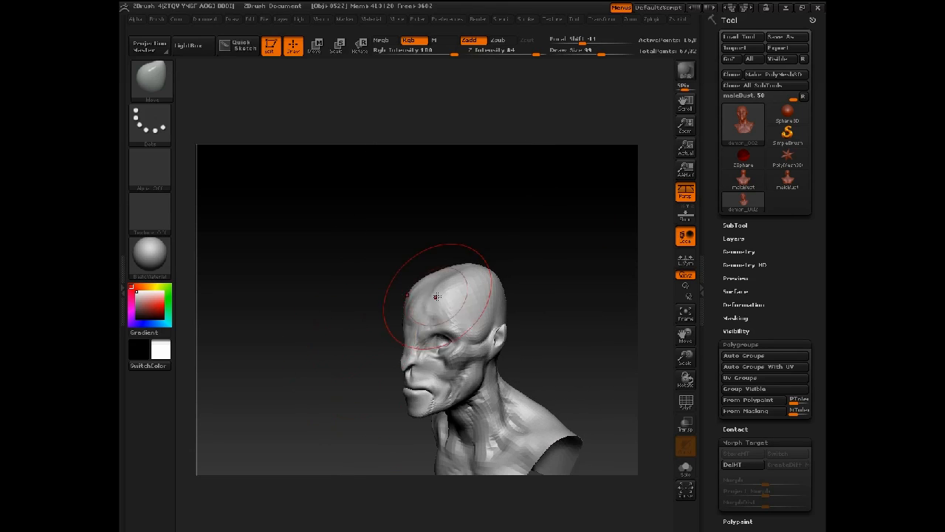
Build up the forehead and the top of the skull with the ClayTubes brush at draw size 42.
{"action": "key", "text": "space"}
{"action": "left_click_drag", "start_coordinate": [435, 297], "coordinate": [420, 297]}
{"action": "mouse_move", "coordinate": [422, 240]}
{"action": "left_mouse_down"}
{"action": "mouse_move", "coordinate": [443, 241]}
{"action": "mouse_move", "coordinate": [430, 291]}
{"action": "mouse_move", "coordinate": [444, 270]}
{"action": "left_mouse_up"}
{"action": "key", "text": "2"}
{"action": "key", "text": "space"}
{"action": "mouse_move", "coordinate": [502, 273]}
{"action": "left_mouse_down", "text": "alt"}
{"action": "mouse_move", "coordinate": [500, 203]}
{"action": "mouse_move", "coordinate": [494, 248]}
{"action": "left_mouse_up", "text": "alt"}
{"action": "key", "text": "space"}
{"action": "left_click_drag", "start_coordinate": [448, 308], "coordinate": [450, 307]}
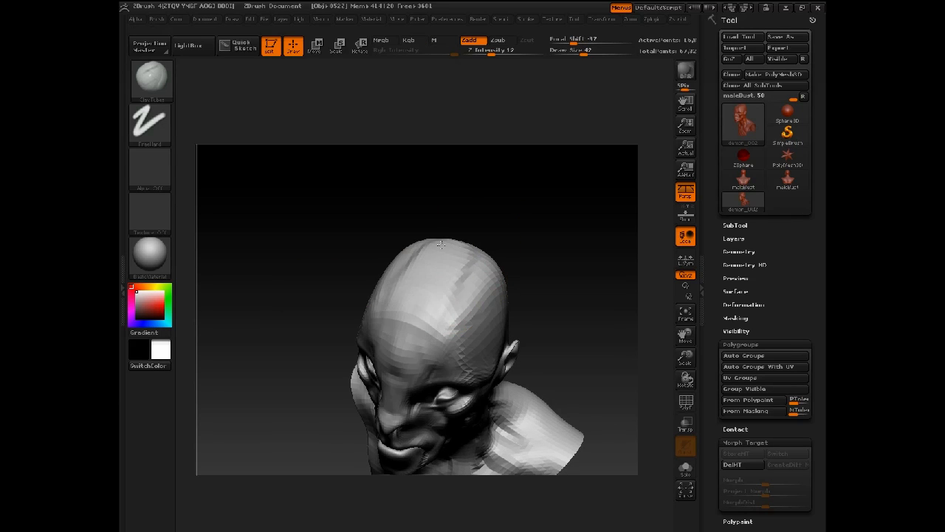
{"action": "left_click_drag", "start_coordinate": [502, 211], "coordinate": [484, 198]}
{"action": "left_click_drag", "start_coordinate": [525, 275], "coordinate": [522, 254]}
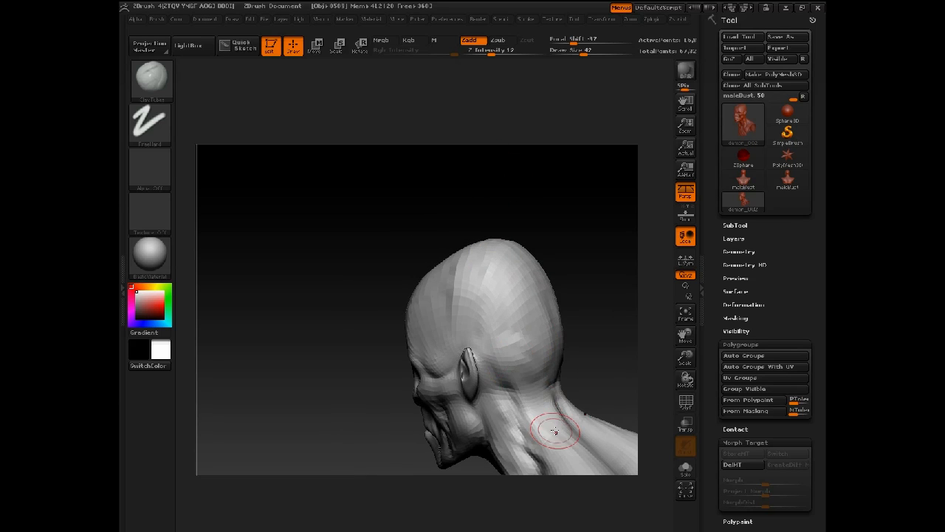
{"action": "left_click_drag", "start_coordinate": [553, 432], "coordinate": [573, 317]}
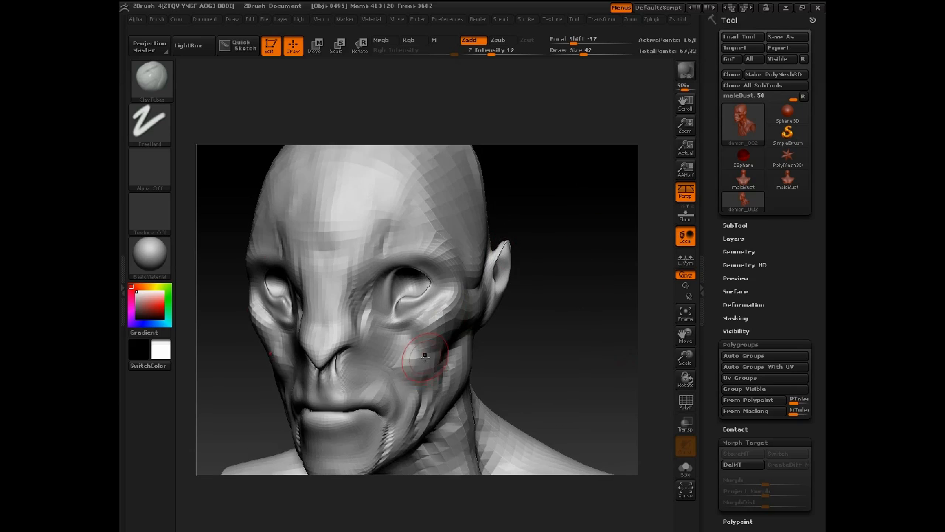
Sculpt and smooth the cheek between the nose and the eye with the ClayTubes brush at draw size 27.
{"action": "key", "text": "space"}
{"action": "left_click", "coordinate": [379, 346]}
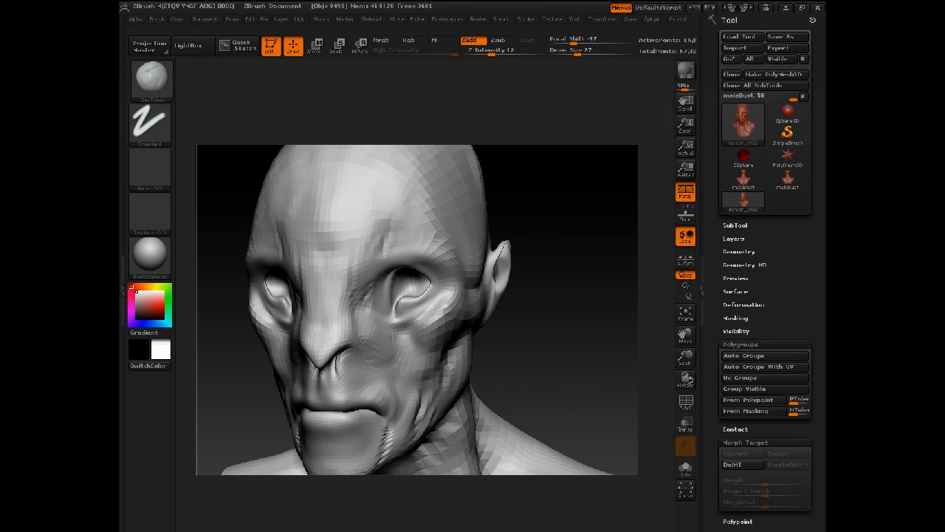
{"action": "left_click_drag", "start_coordinate": [398, 324], "coordinate": [420, 336]}
{"action": "key", "text": "shift"}
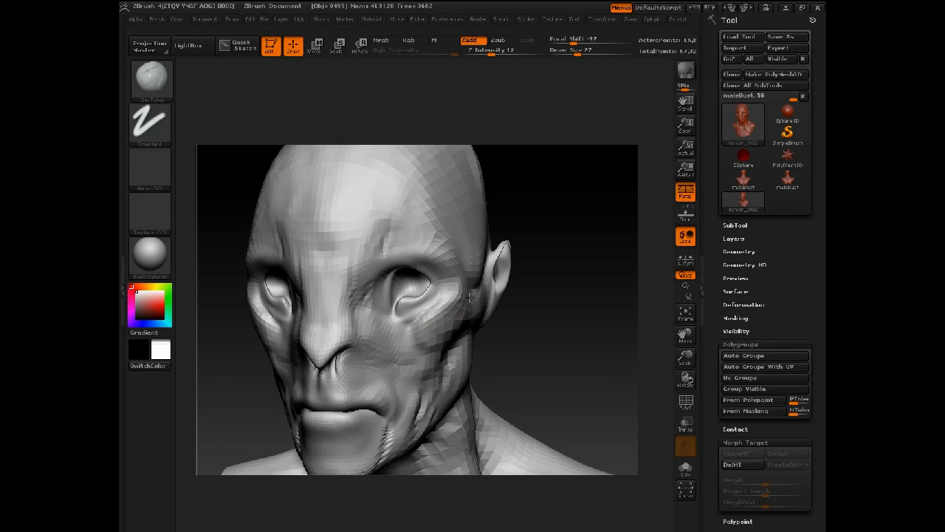
Mask the muzzle beside the mouth and build up the cheek fold against it with the ClayTubes brush at draw size 39.
{"action": "left_click_drag", "start_coordinate": [519, 275], "coordinate": [466, 310]}
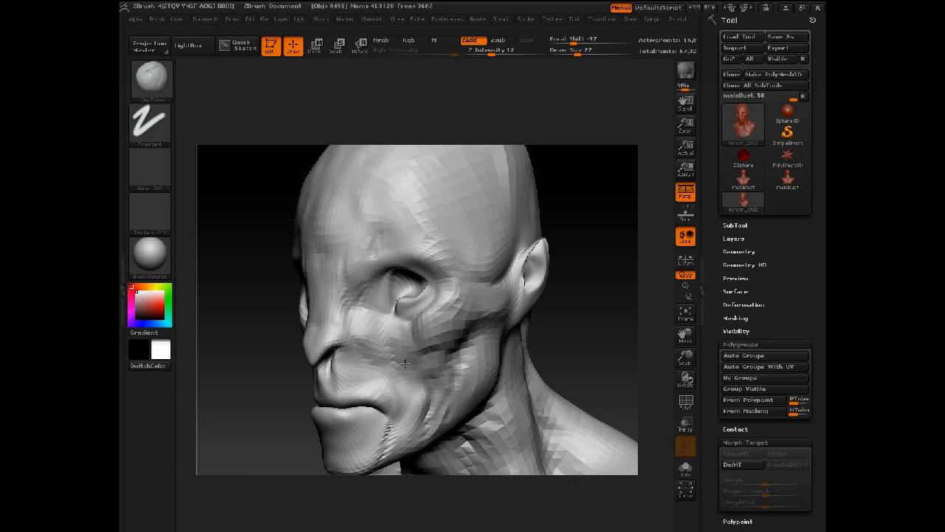
{"action": "mouse_move", "coordinate": [354, 351]}
{"action": "left_mouse_down", "text": "ctrl"}
{"action": "mouse_move", "coordinate": [376, 381]}
{"action": "mouse_move", "coordinate": [407, 369]}
{"action": "left_mouse_up", "text": "ctrl"}
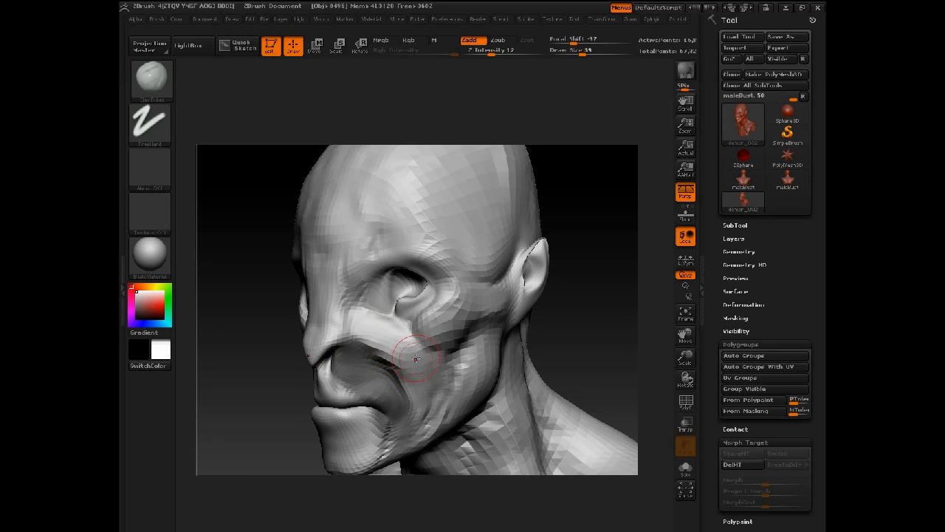
{"action": "mouse_move", "coordinate": [550, 326]}
{"action": "left_mouse_down"}
{"action": "mouse_move", "coordinate": [589, 314]}
{"action": "mouse_move", "coordinate": [535, 265]}
{"action": "mouse_move", "coordinate": [573, 278]}
{"action": "mouse_move", "coordinate": [568, 284]}
{"action": "left_mouse_up"}
Reshape the cheek and the area around the eye with the Move brush at draw size 41.
{"action": "key", "text": "b"}
{"action": "key", "text": "m"}
{"action": "key", "text": "v"}
{"action": "key", "text": "space"}
{"action": "mouse_move", "coordinate": [452, 335]}
{"action": "left_mouse_down"}
{"action": "mouse_move", "coordinate": [468, 341]}
{"action": "mouse_move", "coordinate": [448, 284]}
{"action": "left_mouse_up"}
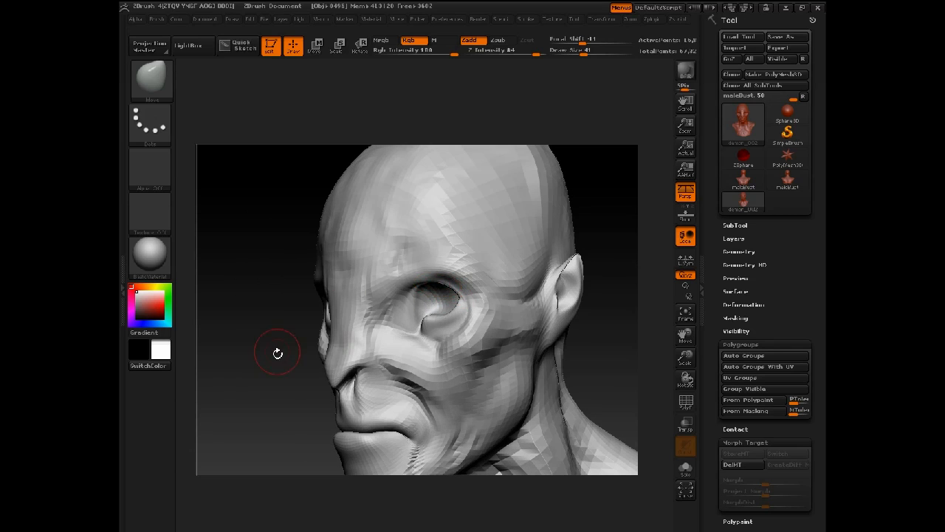
Sculpt vertical ridges on the forehead and creases at the inner brow with the ClayTubes brush at draw size 41.
{"action": "mouse_move", "coordinate": [277, 353]}
{"action": "left_mouse_down"}
{"action": "mouse_move", "coordinate": [288, 265]}
{"action": "mouse_move", "coordinate": [251, 266]}
{"action": "mouse_move", "coordinate": [301, 308]}
{"action": "left_mouse_up"}
{"action": "key", "text": "b"}
{"action": "key", "text": "c"}
{"action": "key", "text": "t"}
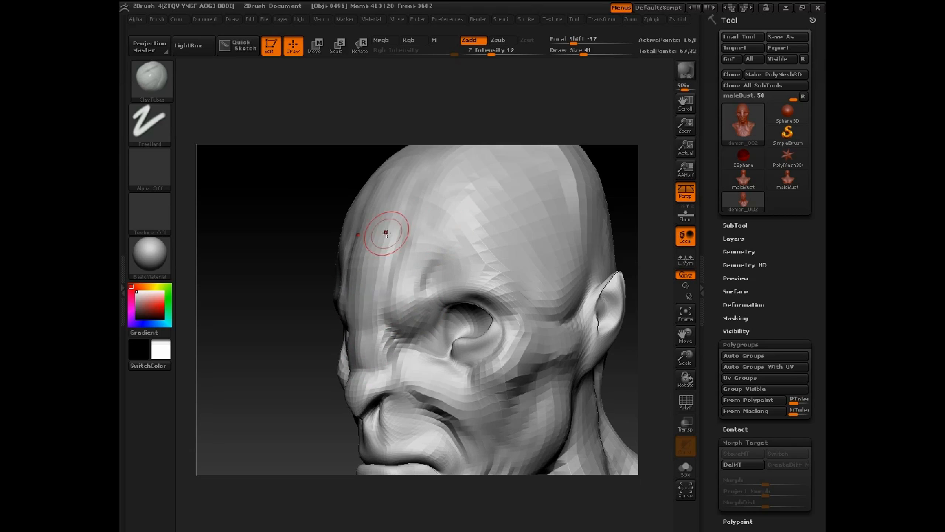
{"action": "mouse_move", "coordinate": [325, 295]}
{"action": "left_mouse_down"}
{"action": "mouse_move", "coordinate": [312, 246]}
{"action": "mouse_move", "coordinate": [344, 274]}
{"action": "mouse_move", "coordinate": [320, 200]}
{"action": "mouse_move", "coordinate": [380, 310]}
{"action": "mouse_move", "coordinate": [393, 295]}
{"action": "left_mouse_up"}
Pull the brow ridge outward above the eyes with the Move brush at draw size 84.
{"action": "key", "text": "b"}
{"action": "key", "text": "m"}
{"action": "key", "text": "v"}
{"action": "key", "text": "]"}
{"action": "mouse_move", "coordinate": [318, 303]}
{"action": "left_mouse_down"}
{"action": "mouse_move", "coordinate": [384, 288]}
{"action": "mouse_move", "coordinate": [377, 295]}
{"action": "left_mouse_up"}
{"action": "key", "text": "s"}
{"action": "left_click", "coordinate": [408, 302]}
{"action": "left_click_drag", "start_coordinate": [392, 328], "coordinate": [397, 319]}
{"action": "key", "text": "s"}
{"action": "left_click", "coordinate": [395, 322]}
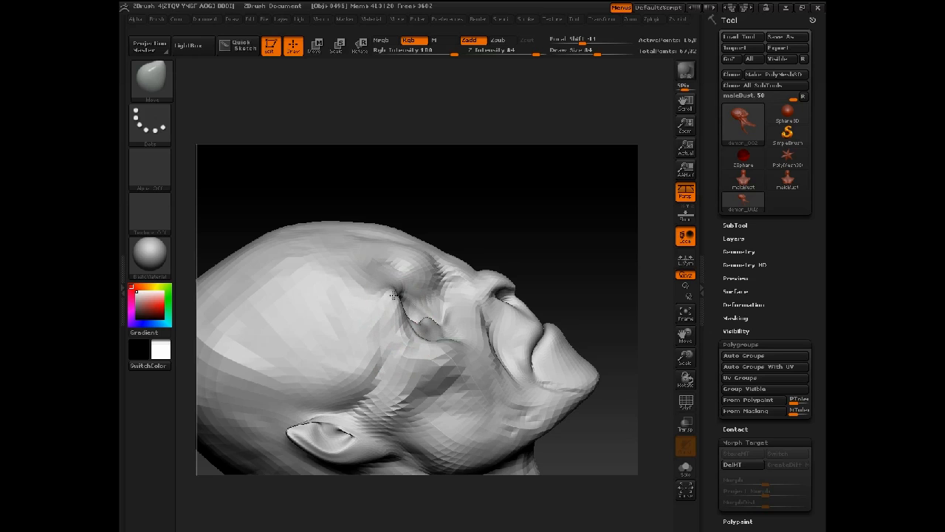
{"action": "mouse_move", "coordinate": [469, 230]}
{"action": "left_mouse_down"}
{"action": "mouse_move", "coordinate": [491, 185]}
{"action": "mouse_move", "coordinate": [435, 270]}
{"action": "mouse_move", "coordinate": [270, 322]}
{"action": "mouse_move", "coordinate": [291, 344]}
{"action": "mouse_move", "coordinate": [373, 299]}
{"action": "left_mouse_up"}
Adjust the inner eye corners and cheeks with the Move brush at draw size 54.
{"action": "key", "text": "["}
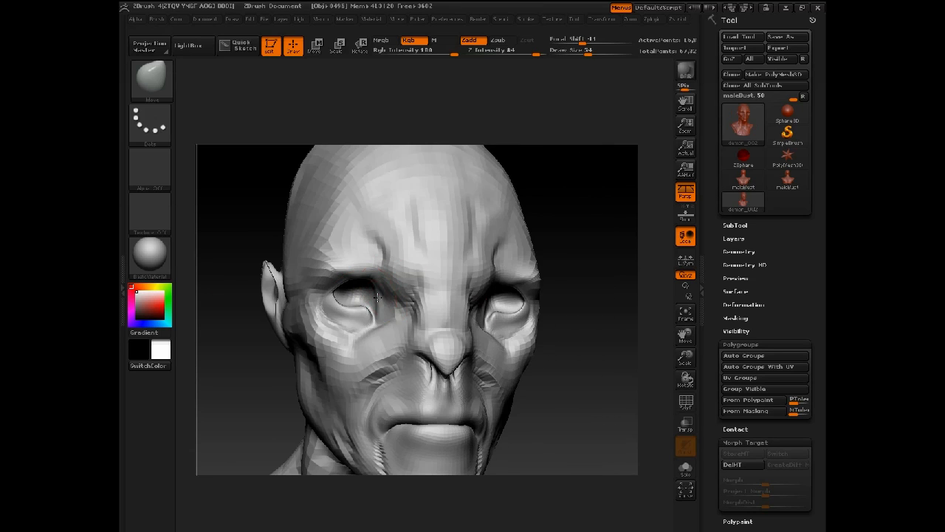
{"action": "key", "text": "space"}
{"action": "mouse_move", "coordinate": [369, 355]}
{"action": "left_mouse_down"}
{"action": "mouse_move", "coordinate": [380, 355]}
{"action": "mouse_move", "coordinate": [343, 386]}
{"action": "left_mouse_up"}
Reshape the throat and neck profile with the Move brush at draw size 118.
{"action": "left_click_drag", "start_coordinate": [554, 288], "coordinate": [491, 319], "text": "alt"}
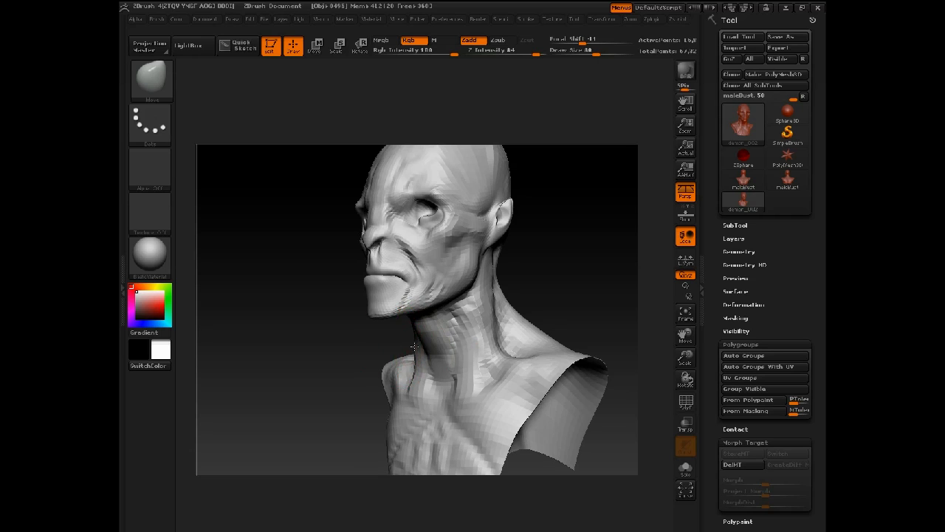
{"action": "mouse_move", "coordinate": [414, 346]}
{"action": "left_mouse_down"}
{"action": "mouse_move", "coordinate": [531, 276]}
{"action": "mouse_move", "coordinate": [555, 300]}
{"action": "mouse_move", "coordinate": [549, 259]}
{"action": "mouse_move", "coordinate": [492, 298]}
{"action": "mouse_move", "coordinate": [505, 325]}
{"action": "mouse_move", "coordinate": [449, 332]}
{"action": "left_mouse_up"}
{"action": "key", "text": "space"}
{"action": "key", "text": "space"}
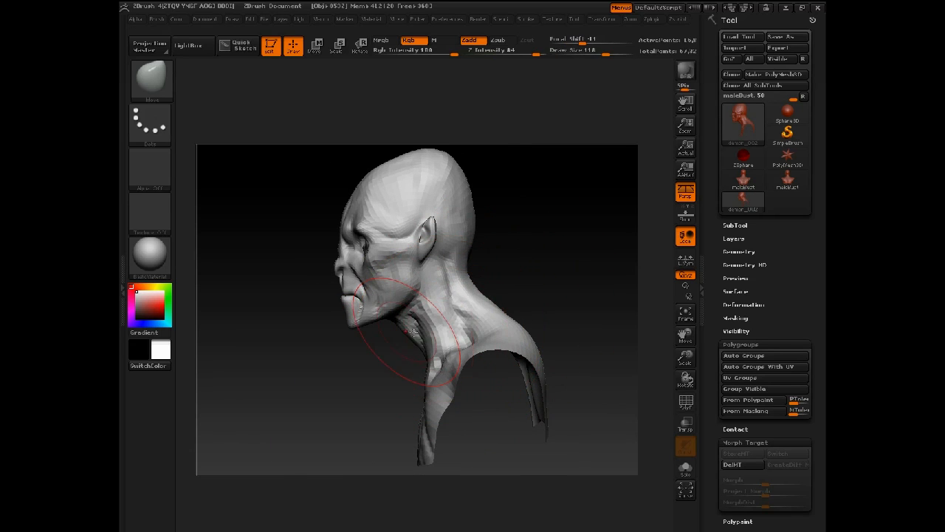
{"action": "mouse_move", "coordinate": [394, 318]}
{"action": "left_mouse_down"}
{"action": "mouse_move", "coordinate": [512, 312]}
{"action": "mouse_move", "coordinate": [514, 342]}
{"action": "left_mouse_up"}
Refine the nose, cheek and mouth shapes with the Move brush at draw size 63.
{"action": "key", "text": "space"}
{"action": "left_click_drag", "start_coordinate": [407, 333], "coordinate": [389, 335]}
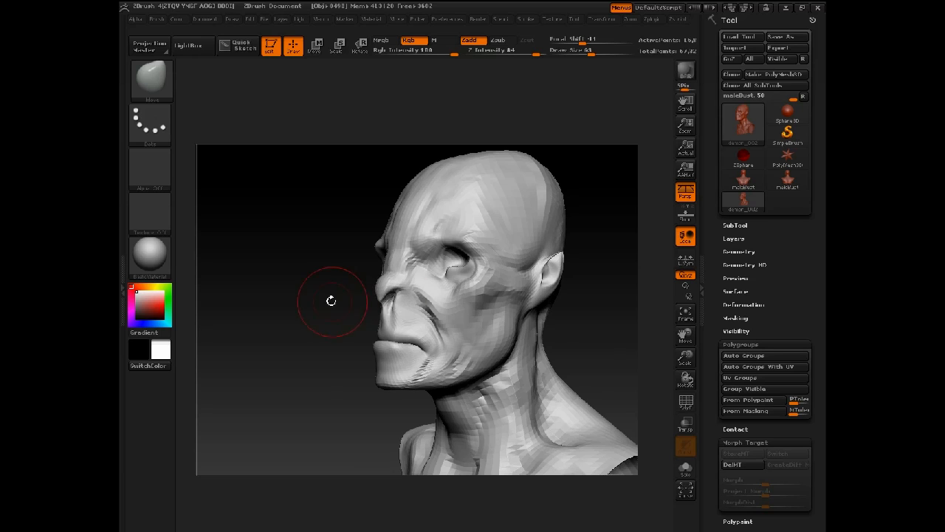
{"action": "left_click_drag", "start_coordinate": [331, 300], "coordinate": [432, 312], "text": "shift"}
{"action": "mouse_move", "coordinate": [492, 278]}
{"action": "left_mouse_down"}
{"action": "mouse_move", "coordinate": [513, 246]}
{"action": "mouse_move", "coordinate": [536, 293]}
{"action": "mouse_move", "coordinate": [573, 294]}
{"action": "mouse_move", "coordinate": [472, 295]}
{"action": "left_mouse_up"}
{"action": "left_click_drag", "start_coordinate": [524, 280], "coordinate": [473, 285]}
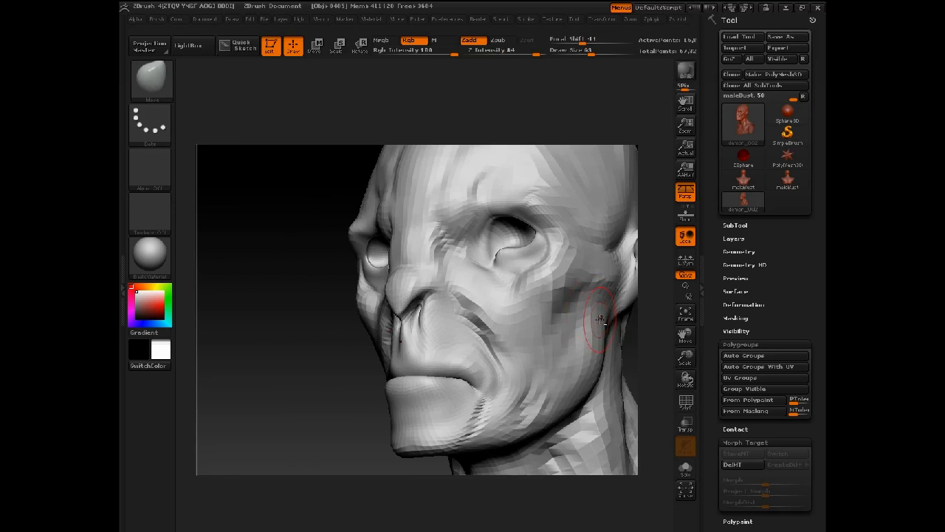
Reshape the underside of the jaw and the cheekbone with the Move brush at draw sizes 115 and 53.
{"action": "left_click_drag", "start_coordinate": [317, 333], "coordinate": [403, 299]}
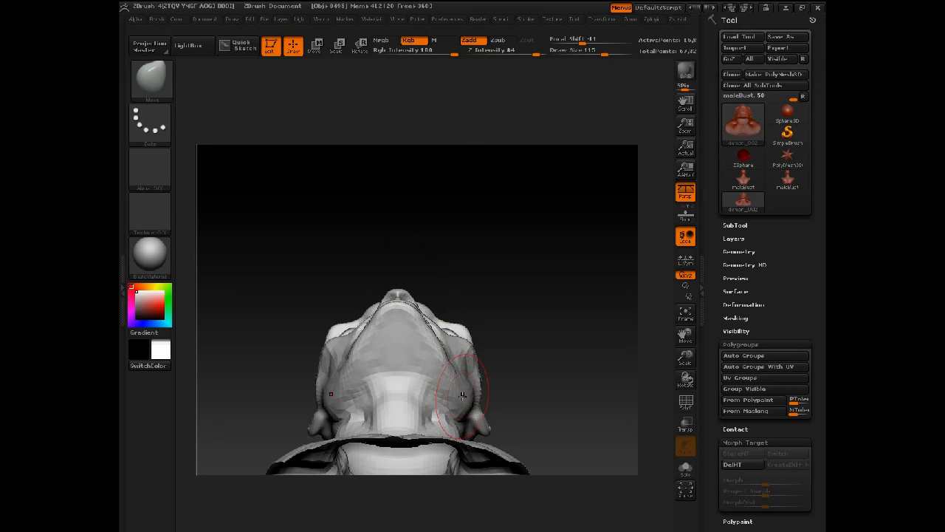
{"action": "mouse_move", "coordinate": [463, 396]}
{"action": "left_mouse_down"}
{"action": "mouse_move", "coordinate": [514, 264]}
{"action": "mouse_move", "coordinate": [593, 289]}
{"action": "mouse_move", "coordinate": [591, 240]}
{"action": "mouse_move", "coordinate": [436, 288]}
{"action": "mouse_move", "coordinate": [320, 256]}
{"action": "mouse_move", "coordinate": [458, 308]}
{"action": "mouse_move", "coordinate": [452, 286]}
{"action": "left_mouse_up"}
{"action": "key", "text": "space"}
{"action": "key", "text": "space"}
{"action": "mouse_move", "coordinate": [456, 324]}
{"action": "left_mouse_down"}
{"action": "mouse_move", "coordinate": [474, 315]}
{"action": "mouse_move", "coordinate": [471, 291]}
{"action": "mouse_move", "coordinate": [446, 279]}
{"action": "left_mouse_up"}
{"action": "key", "text": "space"}
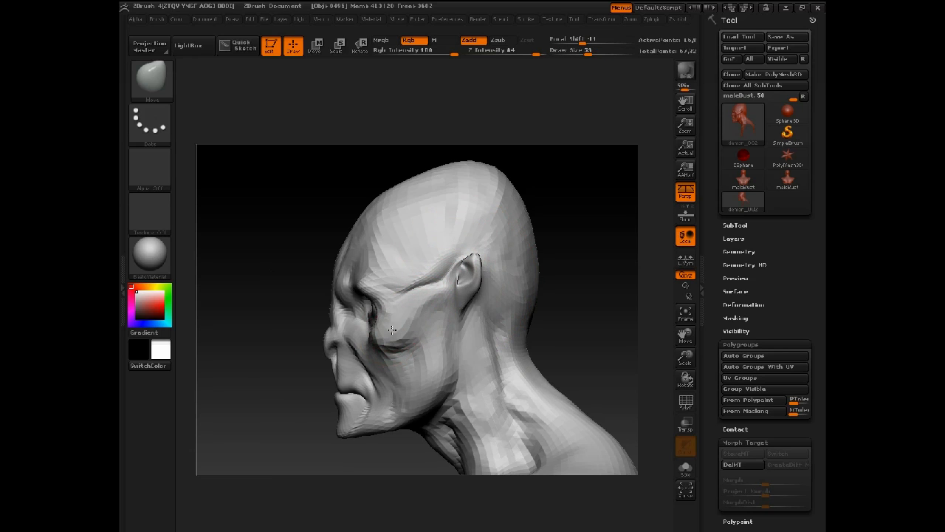
Shape the brows and eye openings from the front with the Move brush at draw size 35.
{"action": "mouse_move", "coordinate": [315, 304]}
{"action": "left_mouse_down"}
{"action": "mouse_move", "coordinate": [501, 303]}
{"action": "mouse_move", "coordinate": [488, 304]}
{"action": "left_mouse_up"}
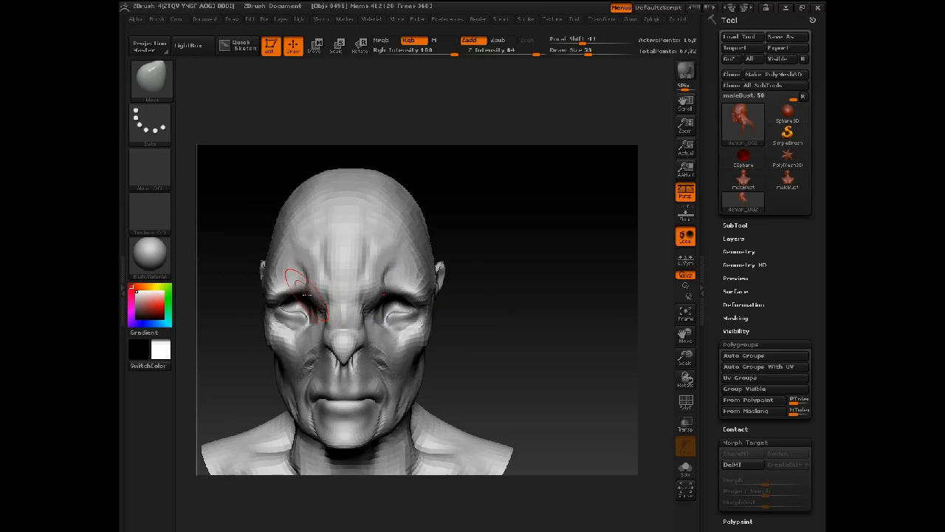
{"action": "key", "text": "space"}
{"action": "key", "text": "space"}
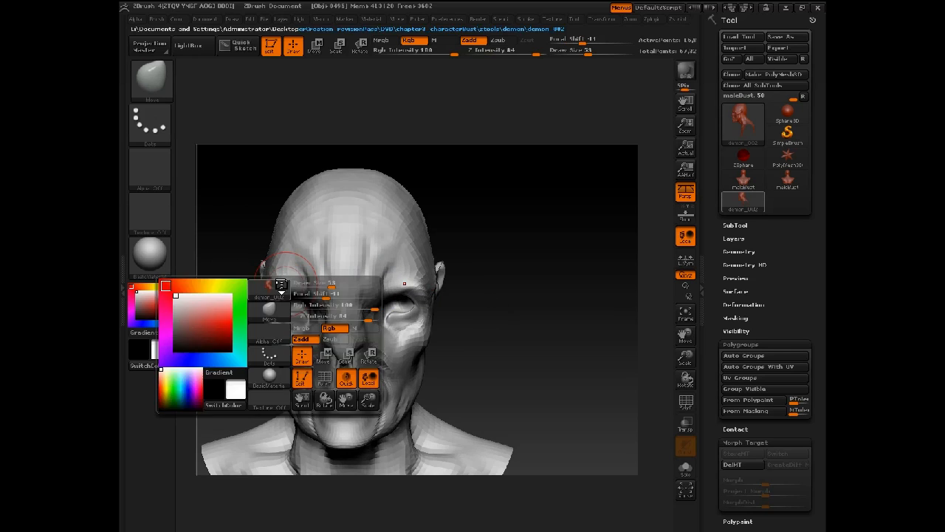
{"action": "key", "text": "space"}
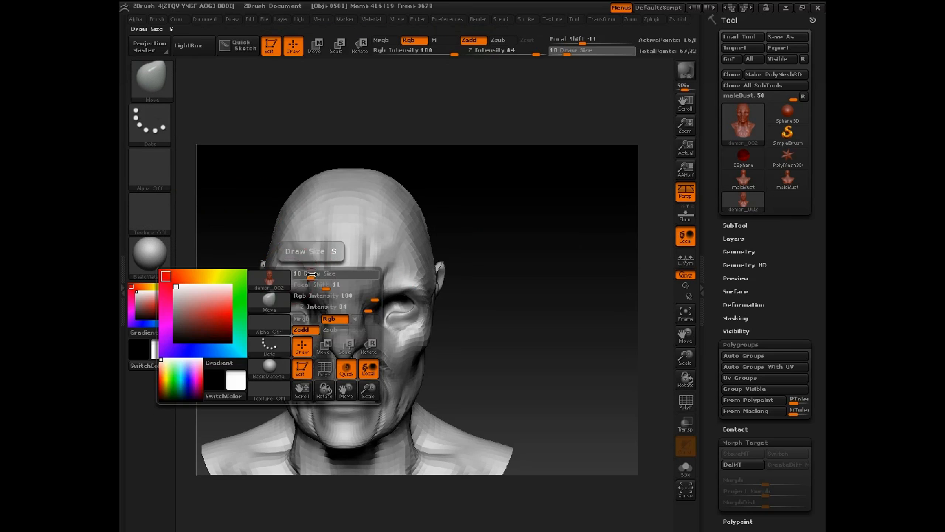
{"action": "left_click_drag", "start_coordinate": [327, 280], "coordinate": [320, 279]}
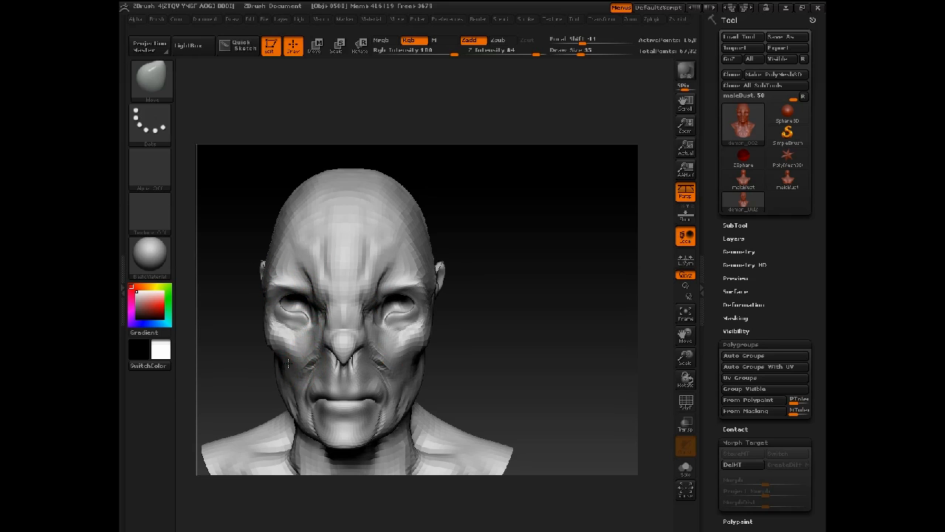
{"action": "left_click_drag", "start_coordinate": [487, 344], "coordinate": [409, 365]}
Carve into the lower cheek and jaw with the Standard brush at draw size 35.
{"action": "left_click_drag", "start_coordinate": [486, 343], "coordinate": [506, 313], "text": "alt"}
{"action": "key", "text": "b"}
{"action": "key", "text": "s"}
{"action": "key", "text": "t"}
{"action": "mouse_move", "coordinate": [548, 273]}
{"action": "left_mouse_down"}
{"action": "mouse_move", "coordinate": [527, 294]}
{"action": "mouse_move", "coordinate": [521, 325]}
{"action": "left_mouse_up"}
{"action": "mouse_move", "coordinate": [453, 311]}
{"action": "left_mouse_down", "text": "alt"}
{"action": "mouse_move", "coordinate": [439, 320]}
{"action": "mouse_move", "coordinate": [424, 373]}
{"action": "left_mouse_up", "text": "alt"}
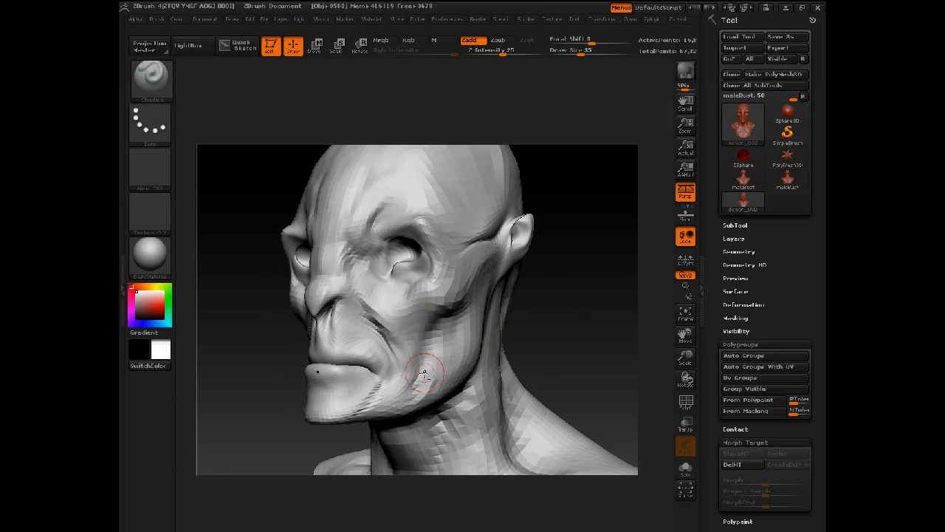
Build up the nape and the base of the skull with the ClayTubes brush at draw size 53.
{"action": "mouse_move", "coordinate": [550, 328]}
{"action": "left_mouse_down"}
{"action": "mouse_move", "coordinate": [644, 301]}
{"action": "mouse_move", "coordinate": [599, 318]}
{"action": "mouse_move", "coordinate": [538, 300]}
{"action": "mouse_move", "coordinate": [623, 276]}
{"action": "left_mouse_up"}
{"action": "left_click_drag", "start_coordinate": [624, 276], "coordinate": [481, 290]}
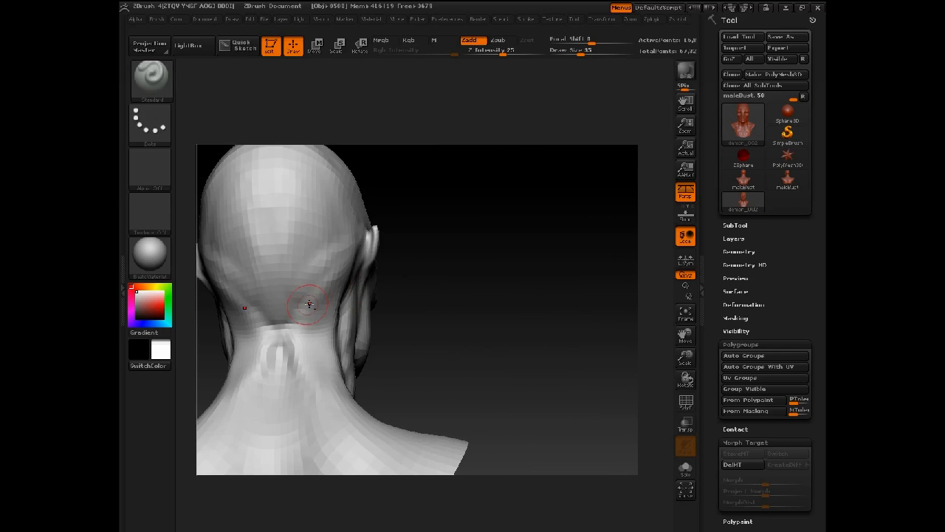
{"action": "key", "text": "b"}
{"action": "key", "text": "c"}
{"action": "key", "text": "t"}
{"action": "key", "text": "space"}
{"action": "mouse_move", "coordinate": [327, 312]}
{"action": "left_mouse_down"}
{"action": "mouse_move", "coordinate": [310, 366]}
{"action": "mouse_move", "coordinate": [322, 354]}
{"action": "mouse_move", "coordinate": [333, 380]}
{"action": "left_mouse_up"}
{"action": "key", "text": "space"}
{"action": "key", "text": "space"}
{"action": "mouse_move", "coordinate": [285, 333]}
{"action": "left_mouse_down"}
{"action": "mouse_move", "coordinate": [282, 418]}
{"action": "mouse_move", "coordinate": [266, 295]}
{"action": "mouse_move", "coordinate": [285, 302]}
{"action": "mouse_move", "coordinate": [323, 277]}
{"action": "mouse_move", "coordinate": [311, 277]}
{"action": "left_mouse_up"}
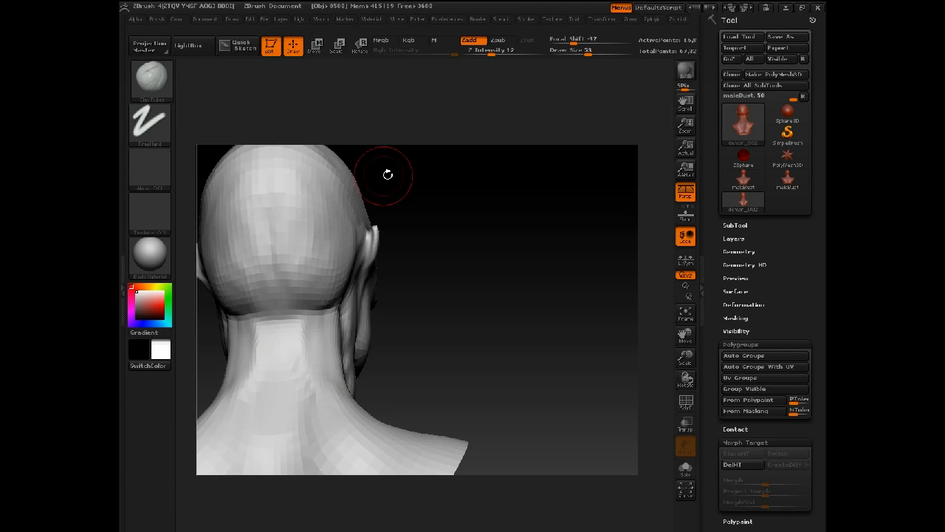
Sculpt the jaw muscle and deepen the hollow below the cheekbone with the ClayTubes brush at draw size 44.
{"action": "left_click_drag", "start_coordinate": [386, 169], "coordinate": [344, 209]}
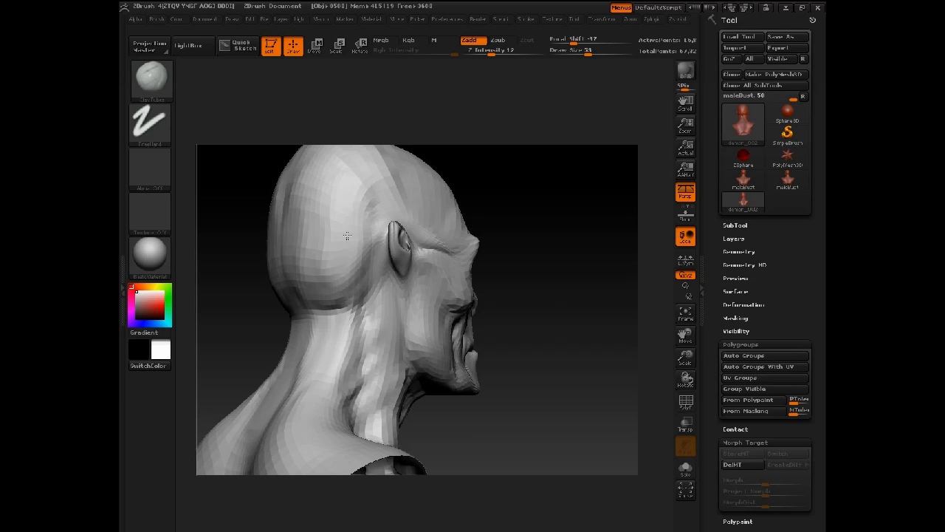
{"action": "mouse_move", "coordinate": [550, 268]}
{"action": "left_mouse_down", "text": "alt"}
{"action": "mouse_move", "coordinate": [558, 239]}
{"action": "mouse_move", "coordinate": [487, 244]}
{"action": "left_mouse_up", "text": "alt"}
{"action": "key", "text": "space"}
{"action": "left_click_drag", "start_coordinate": [555, 284], "coordinate": [572, 283]}
{"action": "key", "text": "space"}
{"action": "mouse_move", "coordinate": [372, 313]}
{"action": "left_mouse_down"}
{"action": "mouse_move", "coordinate": [362, 313]}
{"action": "mouse_move", "coordinate": [405, 338]}
{"action": "mouse_move", "coordinate": [428, 428]}
{"action": "left_mouse_up"}
{"action": "left_click_drag", "start_coordinate": [413, 369], "coordinate": [401, 410]}
Build up the muzzle above the upper lip with the ClayTubes brush at draw size 44.
{"action": "left_click_drag", "start_coordinate": [321, 341], "coordinate": [298, 187]}
{"action": "left_click_drag", "start_coordinate": [299, 188], "coordinate": [294, 217], "text": "alt"}
{"action": "left_click_drag", "start_coordinate": [463, 161], "coordinate": [404, 364]}
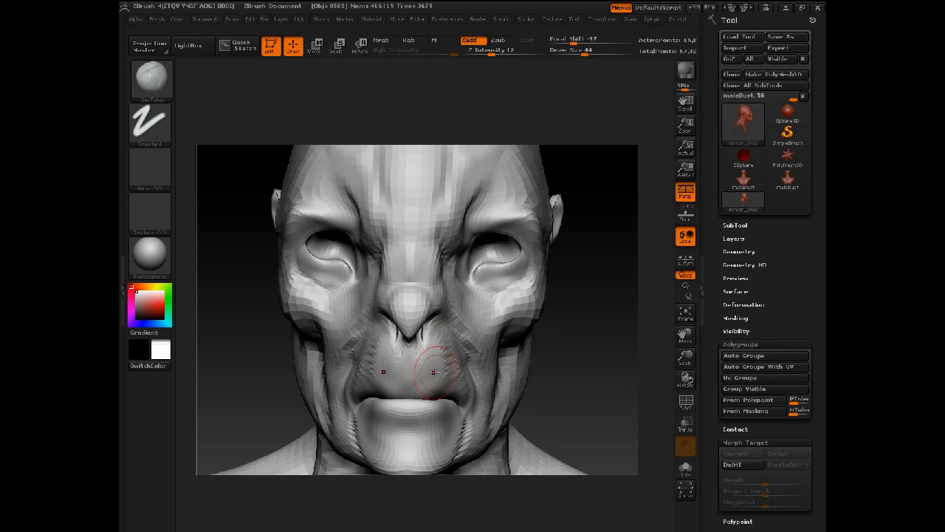
{"action": "left_click_drag", "start_coordinate": [527, 379], "coordinate": [443, 372], "text": "alt"}
Reshape the muzzle and mouth corners with the Move brush, reducing its draw size to 86.
{"action": "key", "text": "b"}
{"action": "key", "text": "m"}
{"action": "key", "text": "v"}
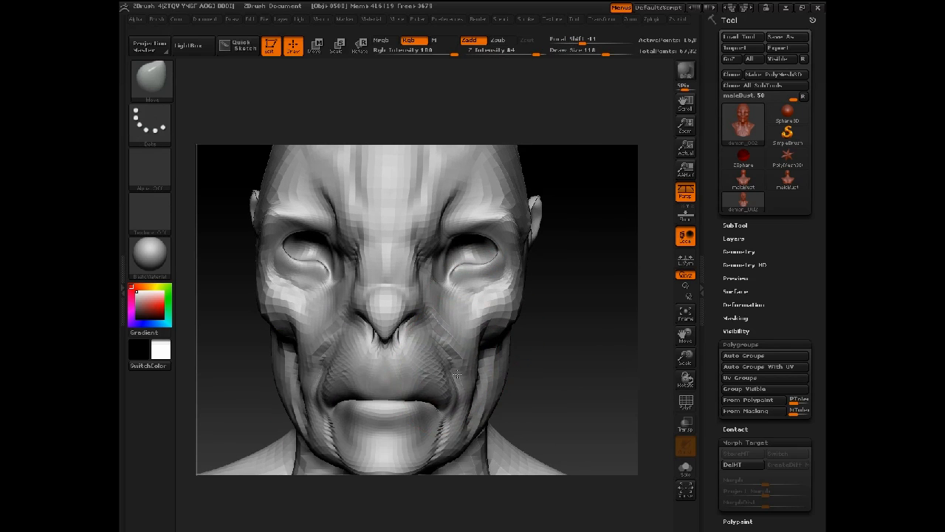
{"action": "left_click_drag", "start_coordinate": [576, 361], "coordinate": [487, 376]}
{"action": "key", "text": "space"}
{"action": "left_click", "coordinate": [430, 397]}
{"action": "left_click_drag", "start_coordinate": [430, 397], "coordinate": [418, 397]}
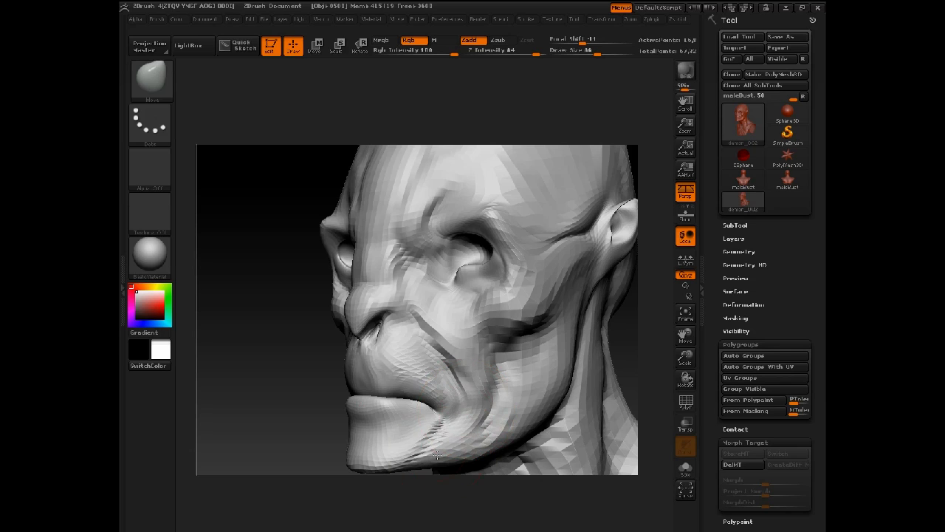
Adjust the chin and jawline in profile with the Move brush at draw size 86.
{"action": "mouse_move", "coordinate": [437, 455]}
{"action": "left_mouse_down"}
{"action": "mouse_move", "coordinate": [432, 465]}
{"action": "mouse_move", "coordinate": [394, 471]}
{"action": "left_mouse_up"}
{"action": "mouse_move", "coordinate": [307, 442]}
{"action": "left_mouse_down", "text": "alt"}
{"action": "mouse_move", "coordinate": [283, 370]}
{"action": "mouse_move", "coordinate": [375, 414]}
{"action": "mouse_move", "coordinate": [395, 411]}
{"action": "left_mouse_up", "text": "alt"}
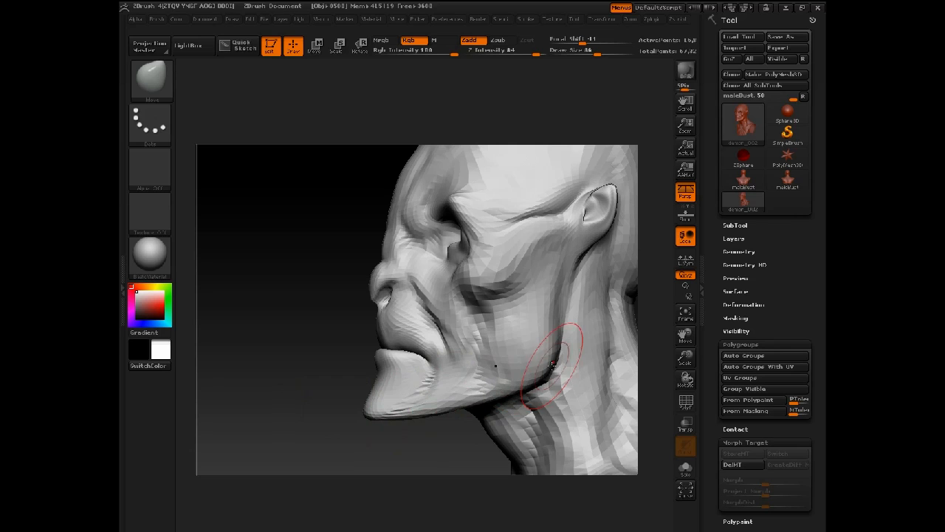
{"action": "left_click_drag", "start_coordinate": [333, 325], "coordinate": [458, 255], "text": "alt"}
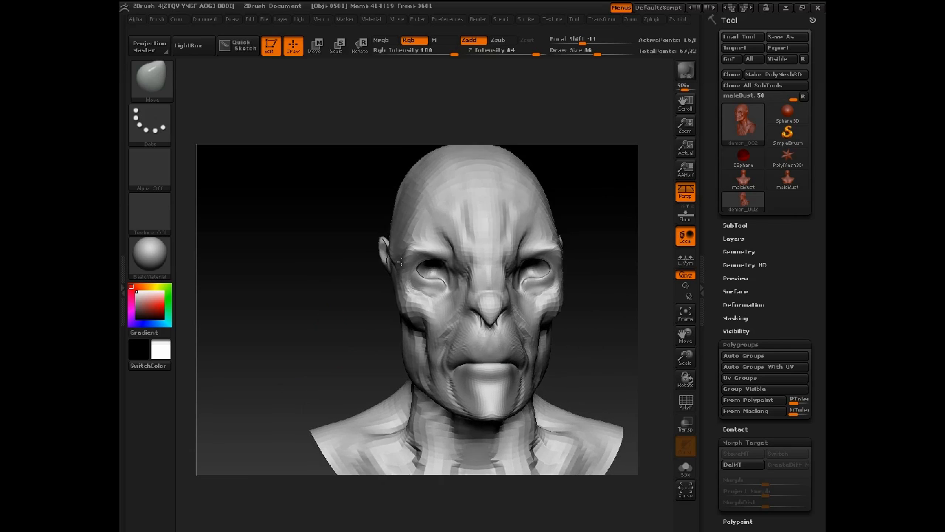
Reshape the sides of the skull with the Move brush at draw size 140, undoing the unwanted stroke.
{"action": "mouse_move", "coordinate": [362, 303]}
{"action": "left_mouse_down"}
{"action": "mouse_move", "coordinate": [362, 238]}
{"action": "mouse_move", "coordinate": [437, 274]}
{"action": "mouse_move", "coordinate": [475, 343]}
{"action": "left_mouse_up"}
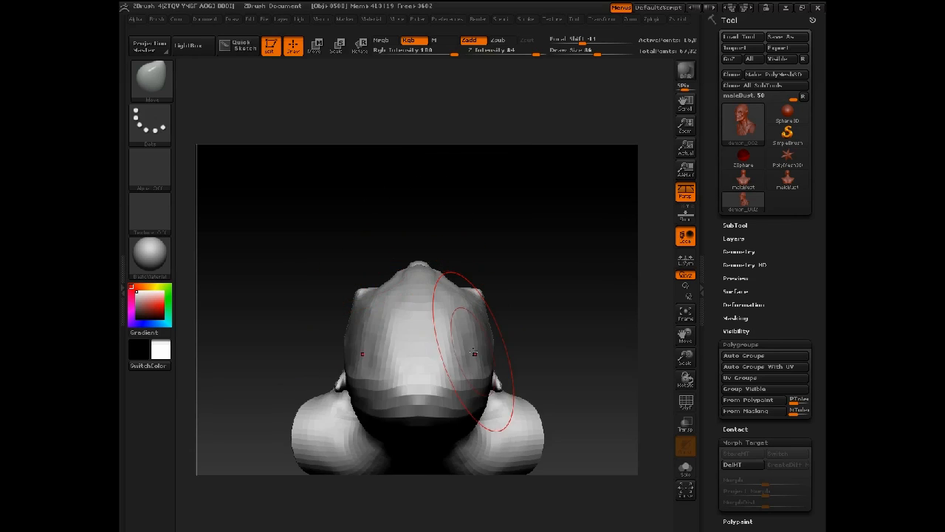
{"action": "mouse_move", "coordinate": [495, 405]}
{"action": "left_mouse_down"}
{"action": "mouse_move", "coordinate": [522, 209]}
{"action": "mouse_move", "coordinate": [485, 154]}
{"action": "mouse_move", "coordinate": [421, 312]}
{"action": "mouse_move", "coordinate": [443, 320]}
{"action": "mouse_move", "coordinate": [450, 288]}
{"action": "mouse_move", "coordinate": [495, 267]}
{"action": "mouse_move", "coordinate": [531, 273]}
{"action": "mouse_move", "coordinate": [517, 258]}
{"action": "mouse_move", "coordinate": [533, 252]}
{"action": "mouse_move", "coordinate": [477, 194]}
{"action": "mouse_move", "coordinate": [348, 347]}
{"action": "mouse_move", "coordinate": [456, 338]}
{"action": "left_mouse_up"}
{"action": "key", "text": "space"}
{"action": "key", "text": "ctrl+z"}
{"action": "key", "text": "space"}
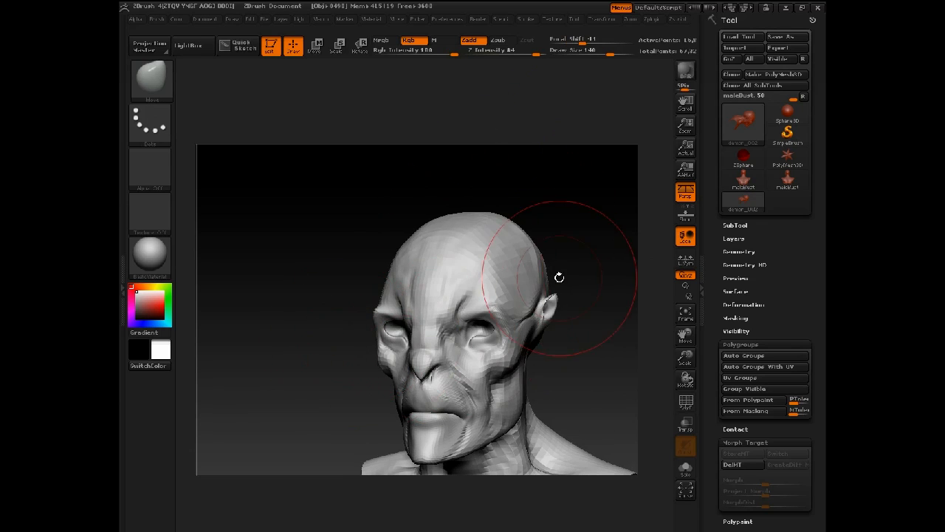
{"action": "key", "text": "space"}
{"action": "left_click_drag", "start_coordinate": [559, 278], "coordinate": [521, 332]}
Pull the ears outward and enlarge them with the Move brush at draw size 67.
{"action": "key", "text": "space"}
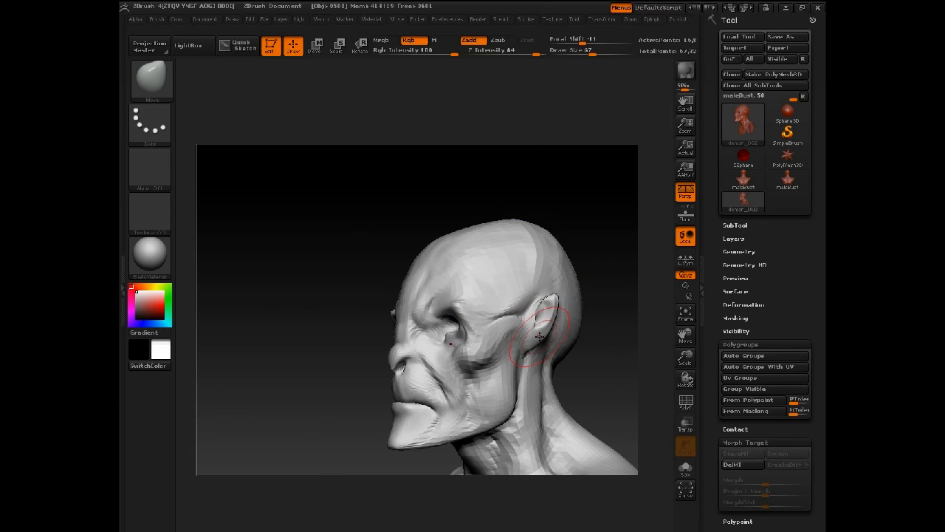
{"action": "mouse_move", "coordinate": [556, 222]}
{"action": "left_mouse_down"}
{"action": "mouse_move", "coordinate": [595, 230]}
{"action": "mouse_move", "coordinate": [597, 189]}
{"action": "left_mouse_up"}
{"action": "key", "text": "space"}
{"action": "mouse_move", "coordinate": [407, 330]}
{"action": "left_mouse_down"}
{"action": "mouse_move", "coordinate": [395, 330]}
{"action": "mouse_move", "coordinate": [378, 290]}
{"action": "mouse_move", "coordinate": [389, 282]}
{"action": "left_mouse_up"}
{"action": "mouse_move", "coordinate": [567, 304]}
{"action": "left_mouse_down", "text": "shift"}
{"action": "mouse_move", "coordinate": [569, 276]}
{"action": "mouse_move", "coordinate": [605, 272]}
{"action": "mouse_move", "coordinate": [606, 254]}
{"action": "left_mouse_up", "text": "shift"}
Mask the area around both eyes and invert the mask so only the eye sockets can be edited.
{"action": "mouse_move", "coordinate": [453, 319]}
{"action": "left_mouse_down", "text": "ctrl"}
{"action": "mouse_move", "coordinate": [433, 301]}
{"action": "mouse_move", "coordinate": [444, 319]}
{"action": "left_mouse_up", "text": "ctrl"}
{"action": "key", "text": "space"}
{"action": "left_click", "coordinate": [446, 319], "text": "ctrl"}
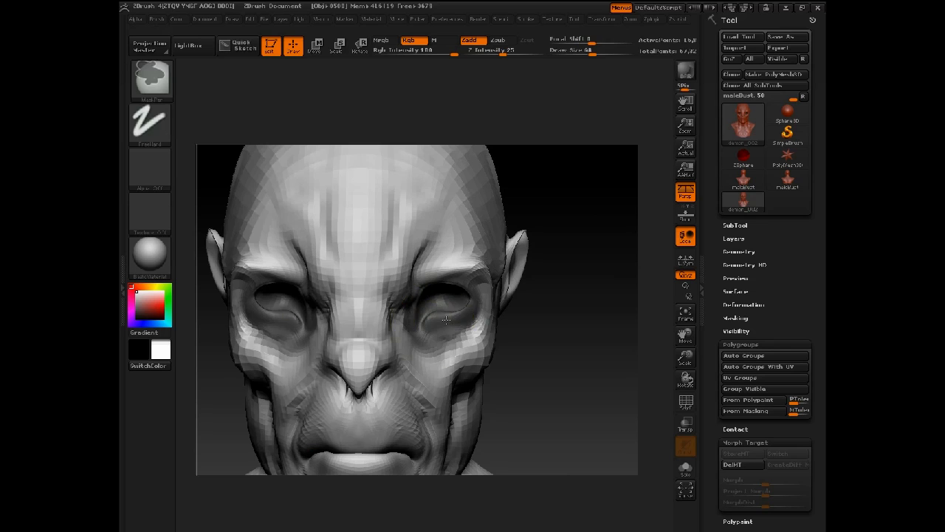
{"action": "left_click", "coordinate": [523, 331], "text": "ctrl"}
Rotate the unmasked eye sockets with a Transpose line running outward from the eye, and return to draw mode.
{"action": "key", "text": "r"}
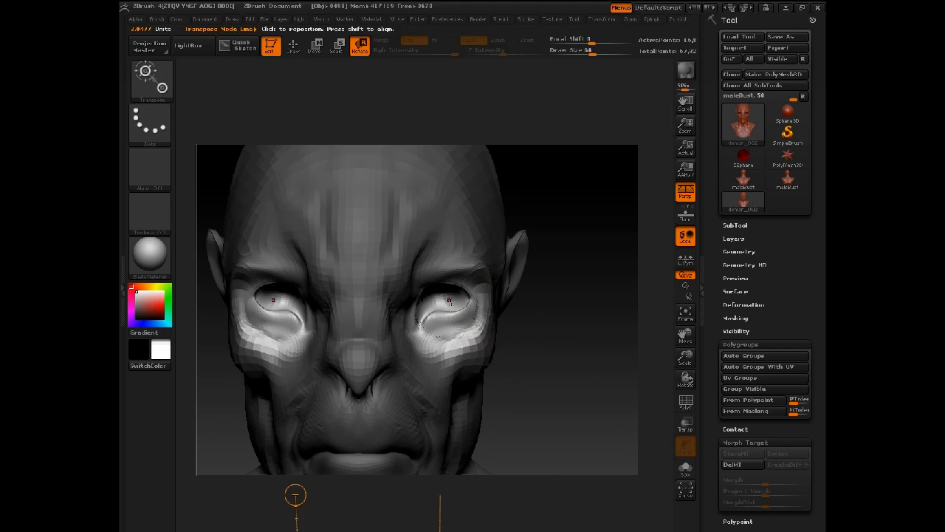
{"action": "mouse_move", "coordinate": [445, 303]}
{"action": "left_mouse_down"}
{"action": "mouse_move", "coordinate": [524, 304]}
{"action": "mouse_move", "coordinate": [520, 288]}
{"action": "left_mouse_up"}
{"action": "left_click_drag", "start_coordinate": [519, 324], "coordinate": [515, 316]}
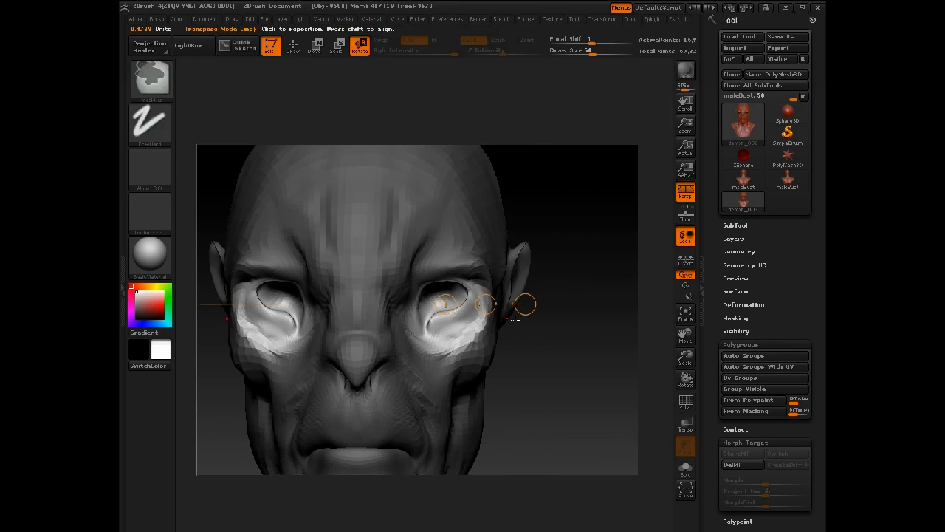
{"action": "key", "text": "ctrl+z"}
{"action": "left_click_drag", "start_coordinate": [486, 344], "coordinate": [483, 345]}
{"action": "left_click_drag", "start_coordinate": [525, 304], "coordinate": [518, 272]}
{"action": "mouse_move", "coordinate": [563, 299]}
{"action": "left_mouse_down"}
{"action": "mouse_move", "coordinate": [545, 327]}
{"action": "mouse_move", "coordinate": [555, 376]}
{"action": "mouse_move", "coordinate": [530, 357]}
{"action": "mouse_move", "coordinate": [521, 373]}
{"action": "left_mouse_up"}
{"action": "key", "text": "q"}
Reshape the brow and upper rim of the eye sockets with the Move brush.
{"action": "key", "text": "space"}
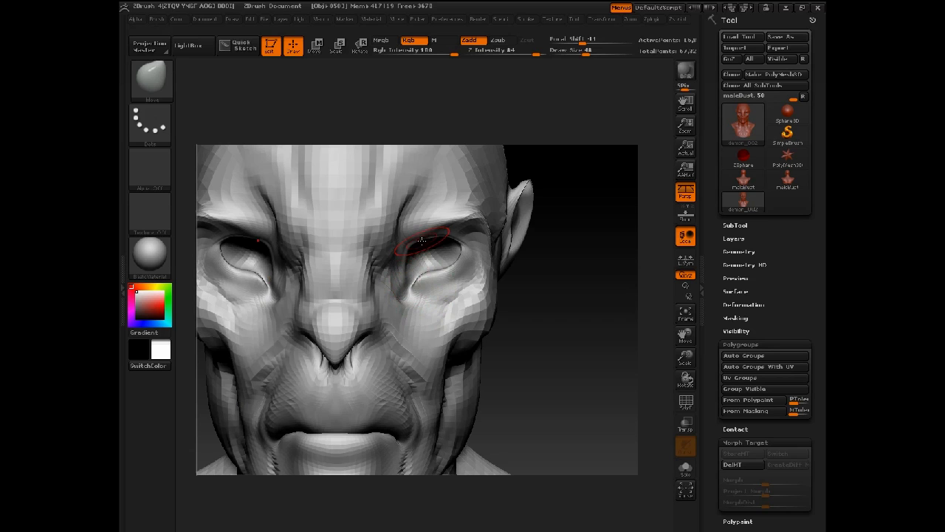
{"action": "key", "text": "space"}
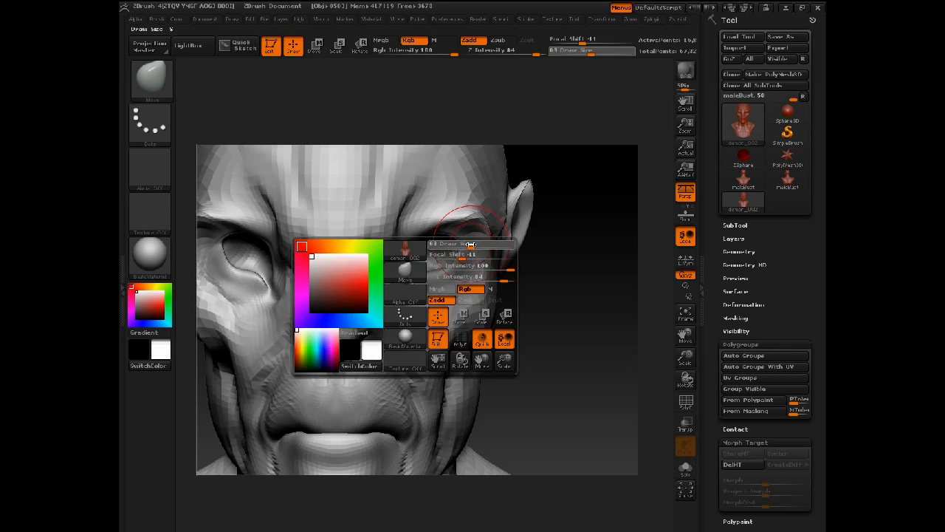
{"action": "left_click_drag", "start_coordinate": [467, 243], "coordinate": [475, 244]}
{"action": "left_click_drag", "start_coordinate": [461, 250], "coordinate": [464, 238]}
{"action": "mouse_move", "coordinate": [545, 262]}
{"action": "left_mouse_down", "text": "alt"}
{"action": "mouse_move", "coordinate": [530, 189]}
{"action": "mouse_move", "coordinate": [581, 306]}
{"action": "mouse_move", "coordinate": [543, 367]}
{"action": "left_mouse_up", "text": "alt"}
Build up the brow ridge above the eye sockets with the ClayTubes brush at draw size 51.
{"action": "key", "text": "b"}
{"action": "key", "text": "c"}
{"action": "key", "text": "t"}
{"action": "key", "text": "space"}
{"action": "mouse_move", "coordinate": [399, 204]}
{"action": "left_mouse_down"}
{"action": "mouse_move", "coordinate": [384, 206]}
{"action": "mouse_move", "coordinate": [419, 200]}
{"action": "left_mouse_up"}
{"action": "left_click_drag", "start_coordinate": [547, 245], "coordinate": [432, 270]}
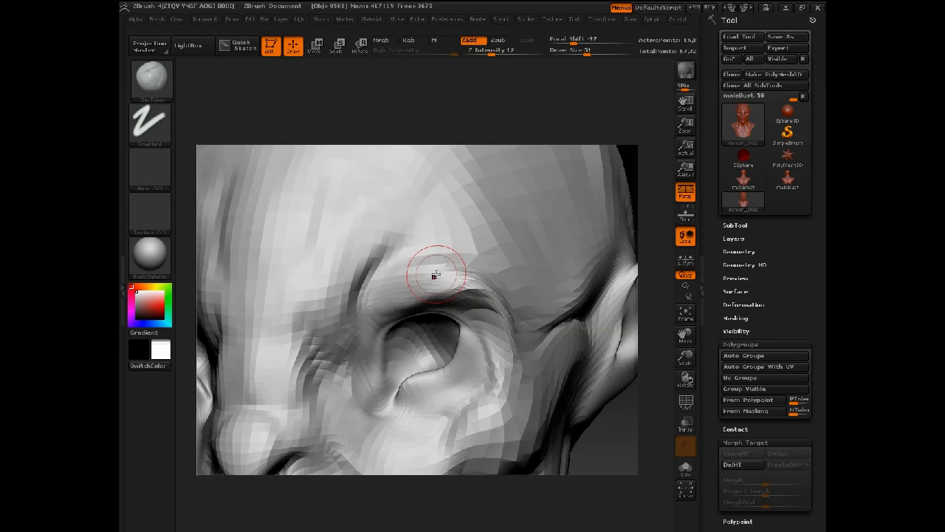
{"action": "key", "text": "ctrl"}
{"action": "left_click_drag", "start_coordinate": [380, 291], "coordinate": [443, 272], "text": "ctrl"}
{"action": "mouse_move", "coordinate": [349, 314]}
{"action": "left_mouse_down"}
{"action": "mouse_move", "coordinate": [357, 286]}
{"action": "mouse_move", "coordinate": [411, 247]}
{"action": "left_mouse_up"}
{"action": "left_click_drag", "start_coordinate": [650, 181], "coordinate": [640, 204], "text": "ctrl"}
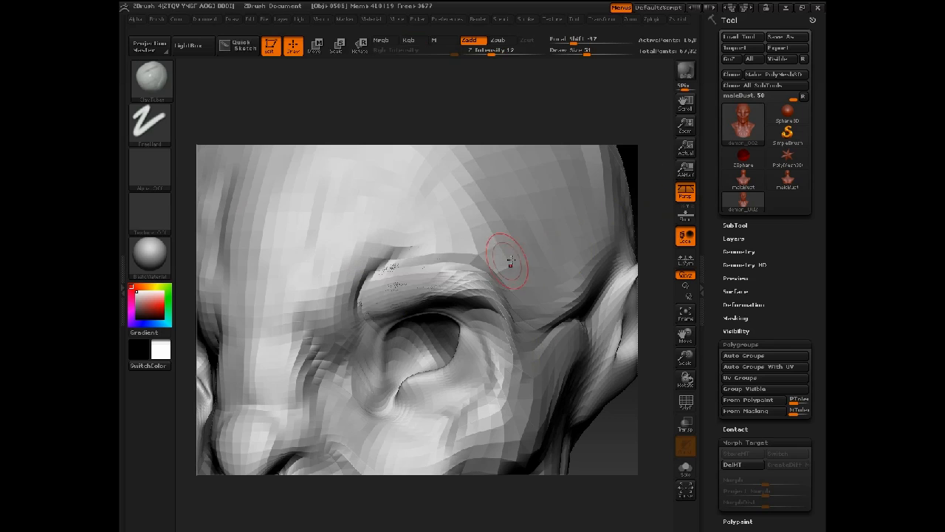
Fill and even out the lower cheek beside the mouth corner with the ClayTubes brush at draw size 48.
{"action": "key", "text": "f"}
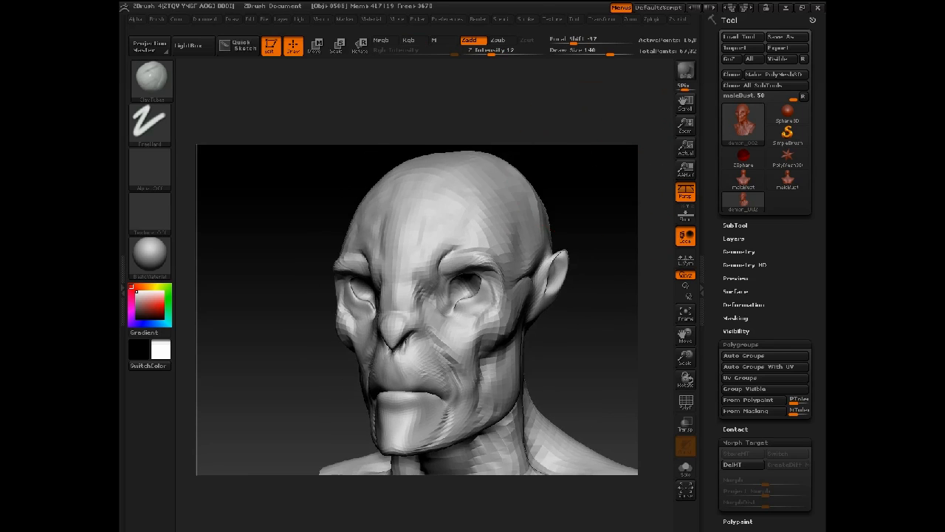
{"action": "mouse_move", "coordinate": [571, 173]}
{"action": "left_mouse_down", "text": "alt"}
{"action": "mouse_move", "coordinate": [576, 272]}
{"action": "mouse_move", "coordinate": [615, 254]}
{"action": "left_mouse_up", "text": "alt"}
{"action": "key", "text": "space"}
{"action": "mouse_move", "coordinate": [375, 270]}
{"action": "left_mouse_down"}
{"action": "mouse_move", "coordinate": [361, 270]}
{"action": "mouse_move", "coordinate": [346, 314]}
{"action": "left_mouse_up"}
{"action": "key", "text": "ctrl+z"}
{"action": "key", "text": "bracketleft"}
{"action": "left_click_drag", "start_coordinate": [329, 345], "coordinate": [384, 413]}
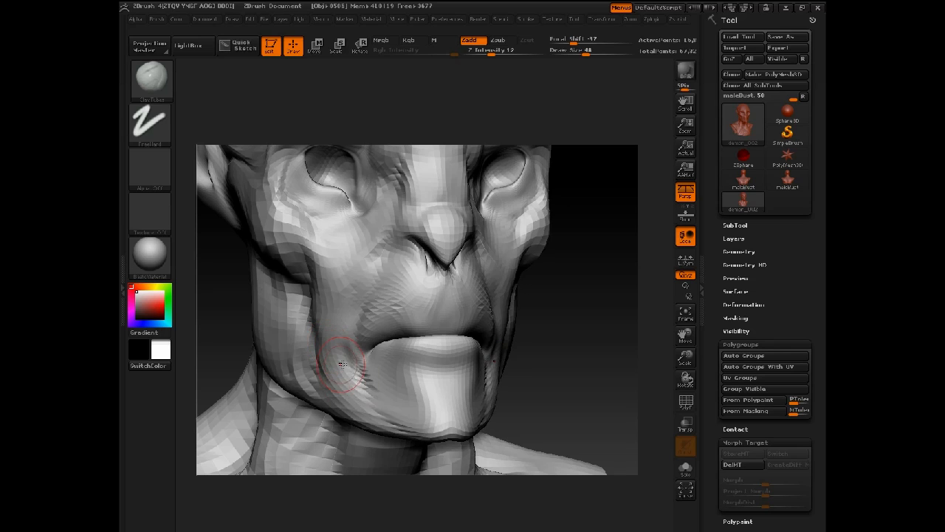
{"action": "mouse_move", "coordinate": [343, 364]}
{"action": "left_mouse_down"}
{"action": "mouse_move", "coordinate": [399, 385]}
{"action": "mouse_move", "coordinate": [334, 377]}
{"action": "mouse_move", "coordinate": [304, 339]}
{"action": "left_mouse_up"}
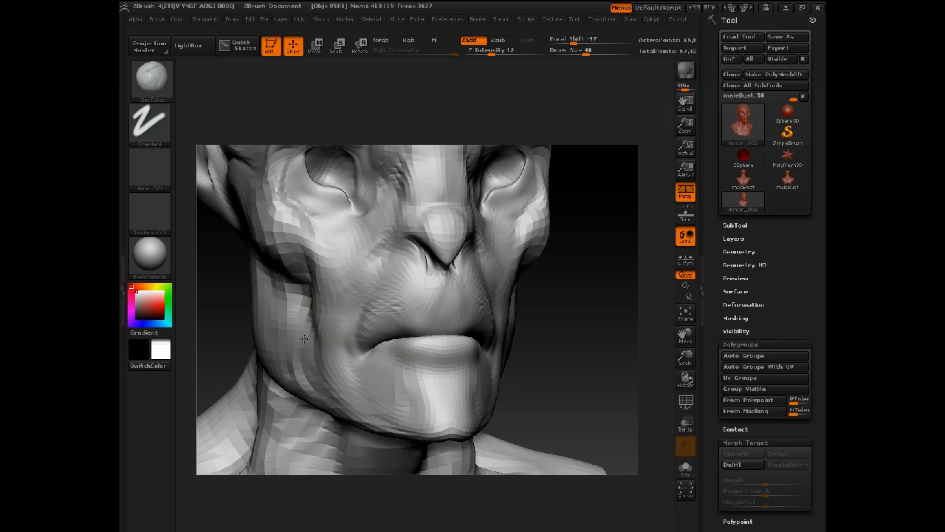
Save the bust as a new ZTool version numbered 003 in the demon folder.
{"action": "mouse_move", "coordinate": [536, 384]}
{"action": "left_mouse_down"}
{"action": "mouse_move", "coordinate": [630, 342]}
{"action": "mouse_move", "coordinate": [637, 287]}
{"action": "mouse_move", "coordinate": [637, 333]}
{"action": "left_mouse_up"}
{"action": "left_click_drag", "start_coordinate": [637, 333], "coordinate": [628, 297], "text": "alt"}
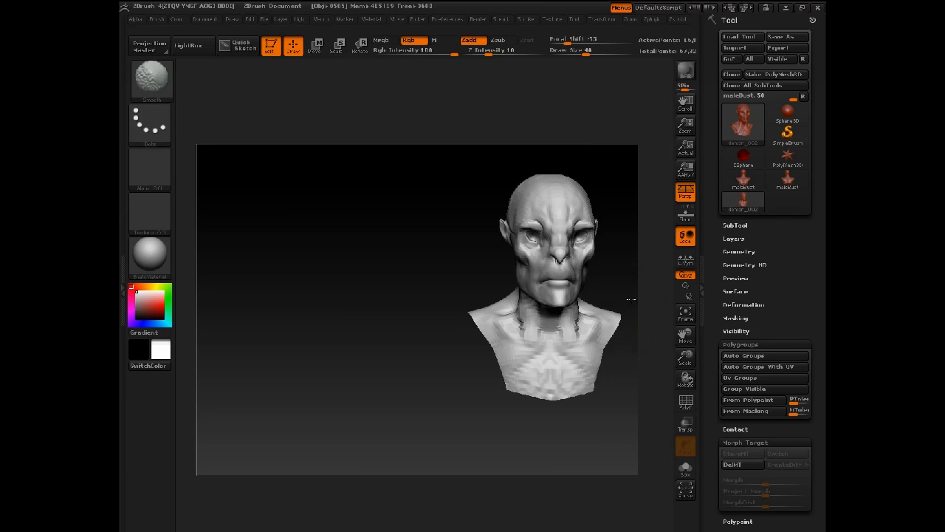
{"action": "mouse_move", "coordinate": [620, 260]}
{"action": "left_mouse_down", "text": "alt"}
{"action": "mouse_move", "coordinate": [573, 267]}
{"action": "mouse_move", "coordinate": [612, 258]}
{"action": "left_mouse_up", "text": "alt"}
{"action": "left_click_drag", "start_coordinate": [572, 284], "coordinate": [562, 252]}
{"action": "left_click_drag", "start_coordinate": [561, 252], "coordinate": [573, 272], "text": "alt"}
{"action": "left_click", "coordinate": [787, 37]}
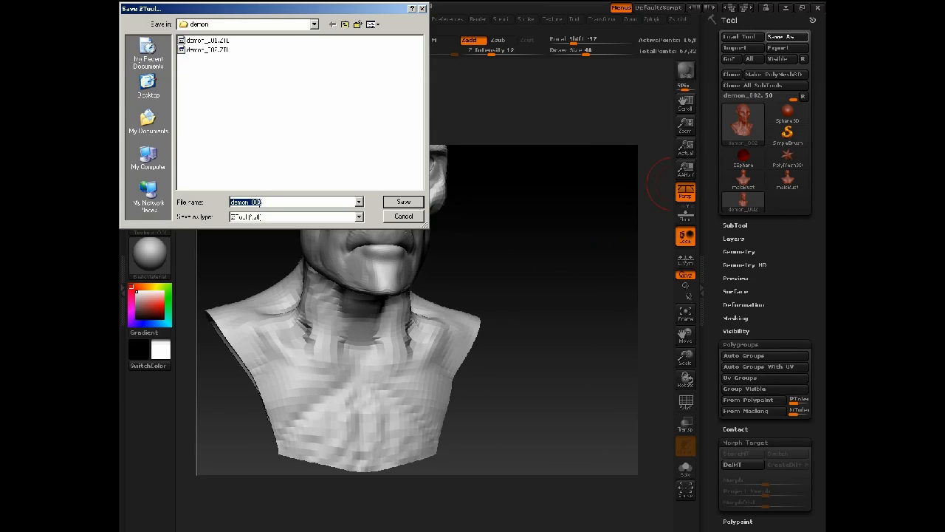
{"action": "key", "text": "BackSpace"}
{"action": "type", "text": "3"}
{"action": "key", "text": "Return"}
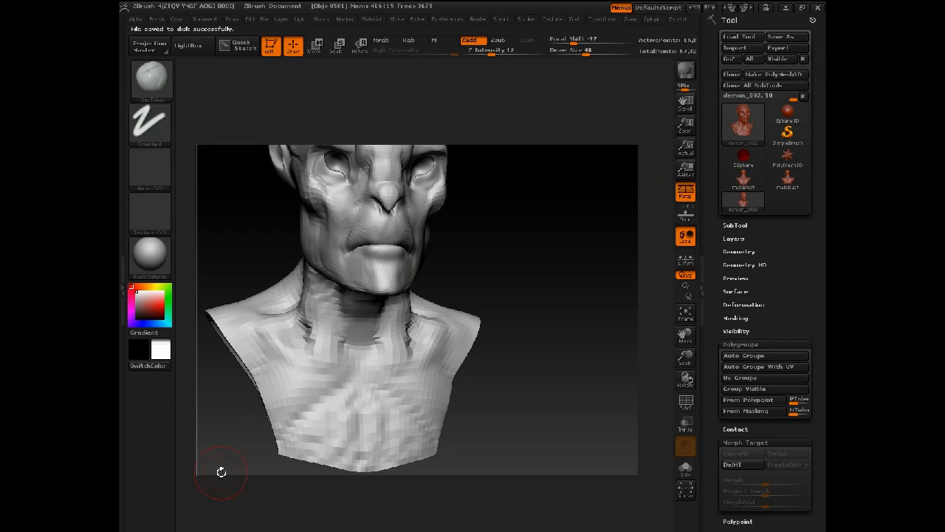
Try to build up the muzzle beside the nose with the ClayTubes brush at draw size 86.
{"action": "left_click_drag", "start_coordinate": [467, 219], "coordinate": [501, 262]}
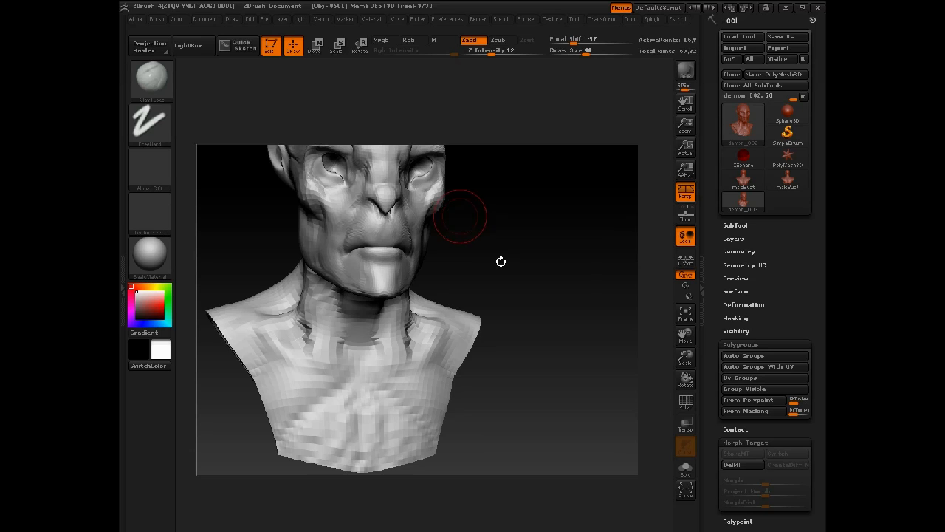
{"action": "mouse_move", "coordinate": [501, 261]}
{"action": "left_mouse_down"}
{"action": "mouse_move", "coordinate": [519, 281]}
{"action": "mouse_move", "coordinate": [519, 266]}
{"action": "mouse_move", "coordinate": [576, 280]}
{"action": "mouse_move", "coordinate": [574, 302]}
{"action": "left_mouse_up"}
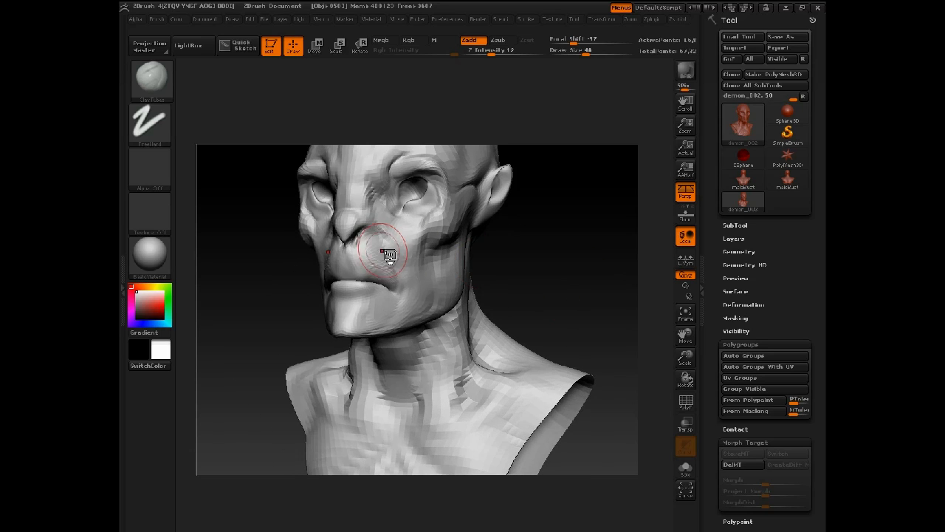
{"action": "key", "text": "space"}
{"action": "mouse_move", "coordinate": [387, 254]}
{"action": "left_mouse_down"}
{"action": "mouse_move", "coordinate": [395, 253]}
{"action": "mouse_move", "coordinate": [366, 247]}
{"action": "left_mouse_up"}
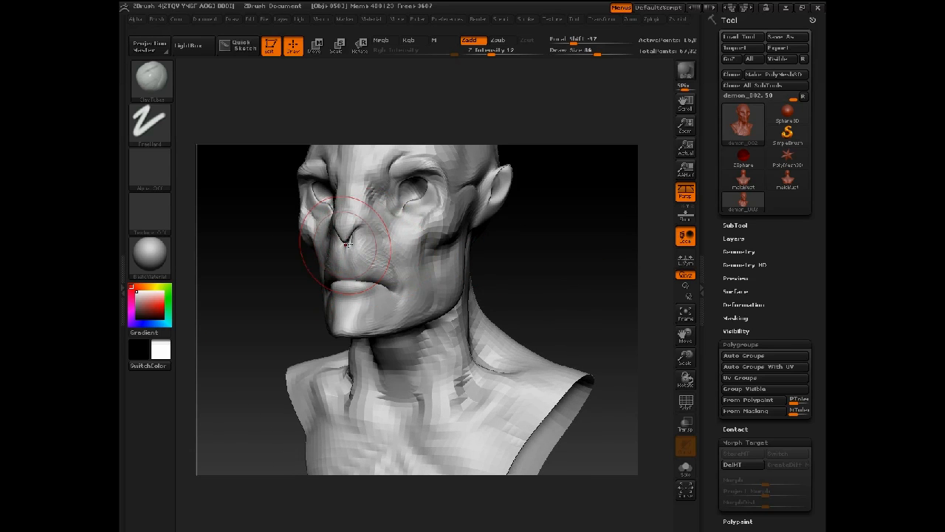
{"action": "key", "text": "ctrl+z"}
Push the nose bridge and upper muzzle forward in profile with the Move brush at draw size 86.
{"action": "left_click_drag", "start_coordinate": [282, 288], "coordinate": [332, 355]}
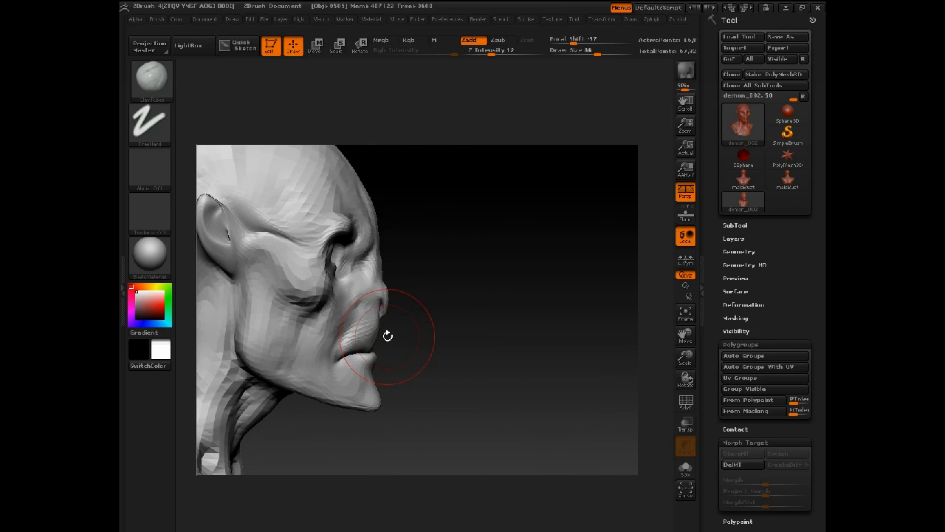
{"action": "key", "text": "b"}
{"action": "key", "text": "m"}
{"action": "key", "text": "v"}
{"action": "key", "text": "space"}
{"action": "left_click_drag", "start_coordinate": [347, 316], "coordinate": [380, 299]}
{"action": "key", "text": "space"}
{"action": "left_click_drag", "start_coordinate": [347, 256], "coordinate": [379, 252]}
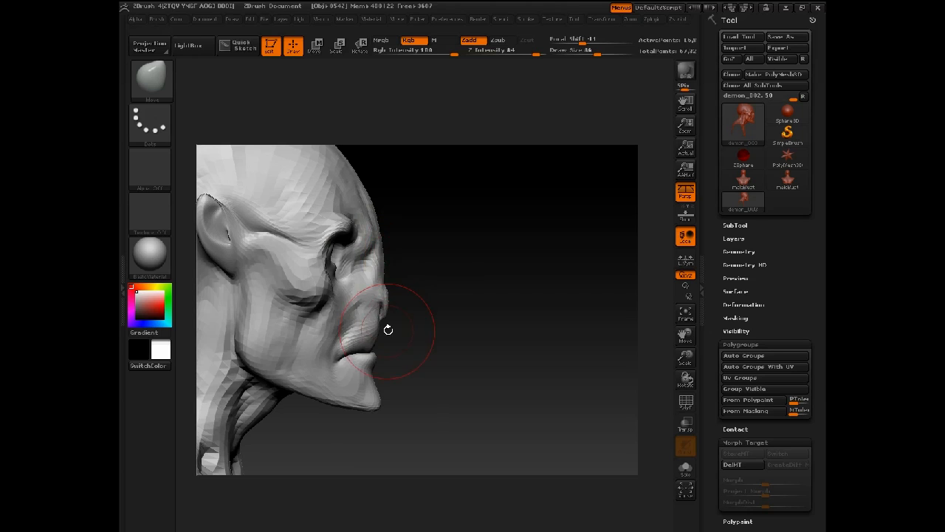
Refine the shape of the muzzle and lips with the Move brush at draw size 54.
{"action": "key", "text": "space"}
{"action": "mouse_move", "coordinate": [385, 328]}
{"action": "left_mouse_down"}
{"action": "mouse_move", "coordinate": [375, 327]}
{"action": "mouse_move", "coordinate": [366, 348]}
{"action": "mouse_move", "coordinate": [249, 353]}
{"action": "left_mouse_up"}
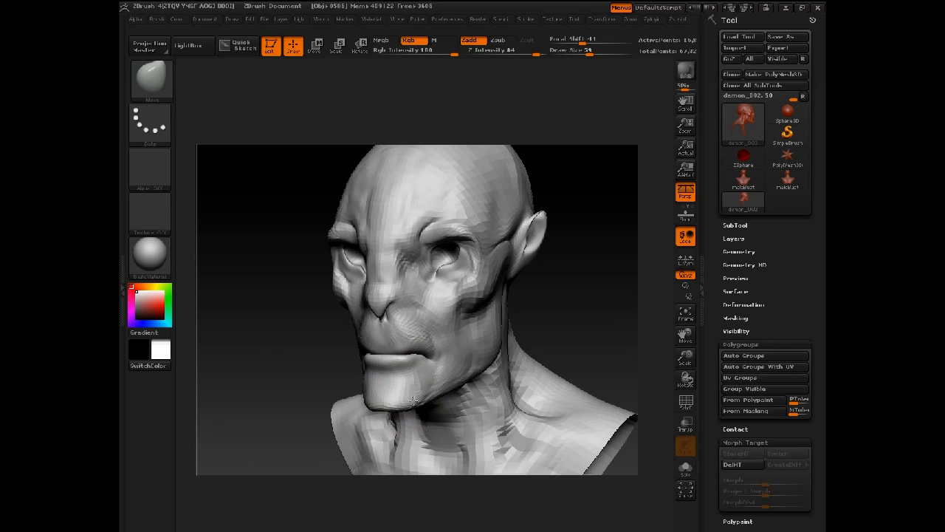
{"action": "mouse_move", "coordinate": [304, 320]}
{"action": "left_mouse_down"}
{"action": "mouse_move", "coordinate": [276, 381]}
{"action": "mouse_move", "coordinate": [272, 372]}
{"action": "mouse_move", "coordinate": [278, 399]}
{"action": "mouse_move", "coordinate": [441, 294]}
{"action": "mouse_move", "coordinate": [467, 294]}
{"action": "mouse_move", "coordinate": [449, 283]}
{"action": "left_mouse_up"}
{"action": "key", "text": "space"}
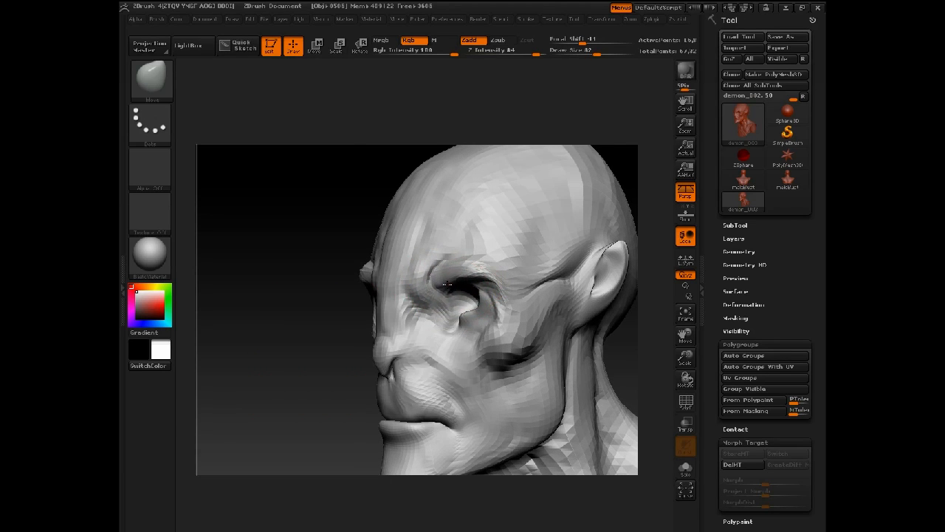